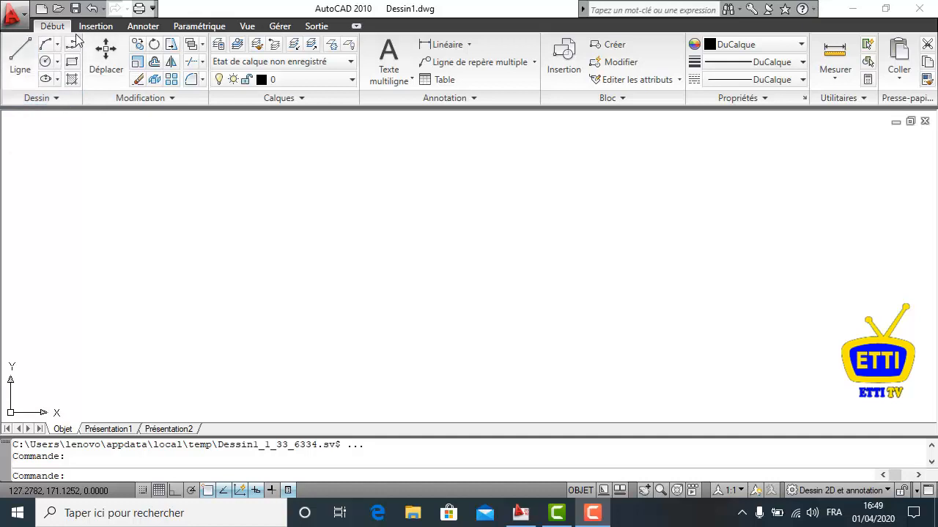
Step: Draw a single line about 90 units long, sloping down to the right at about 11°, across the empty drawing area
click(62, 98)
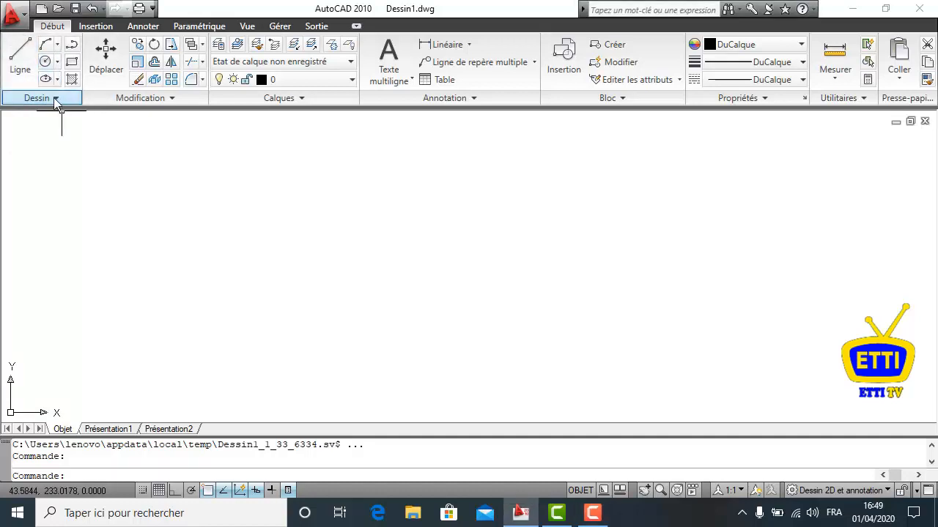
click(54, 98)
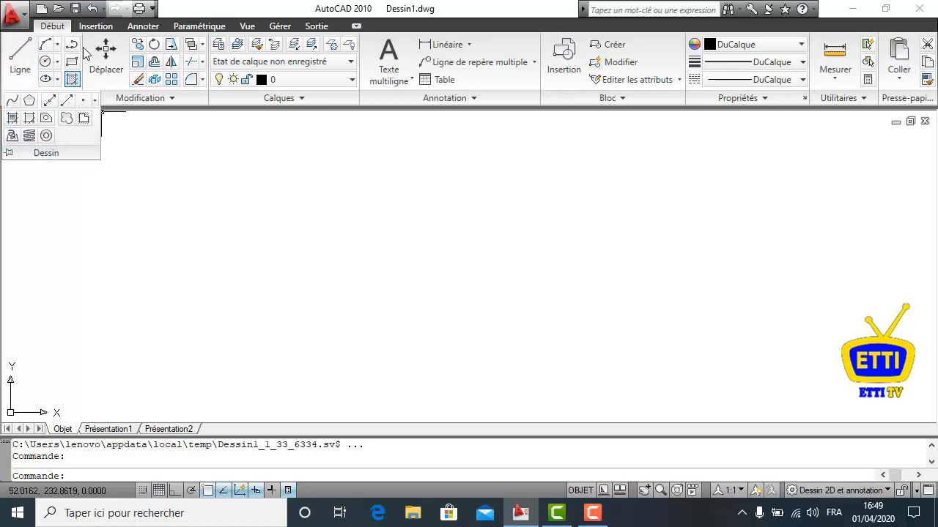
click(31, 73)
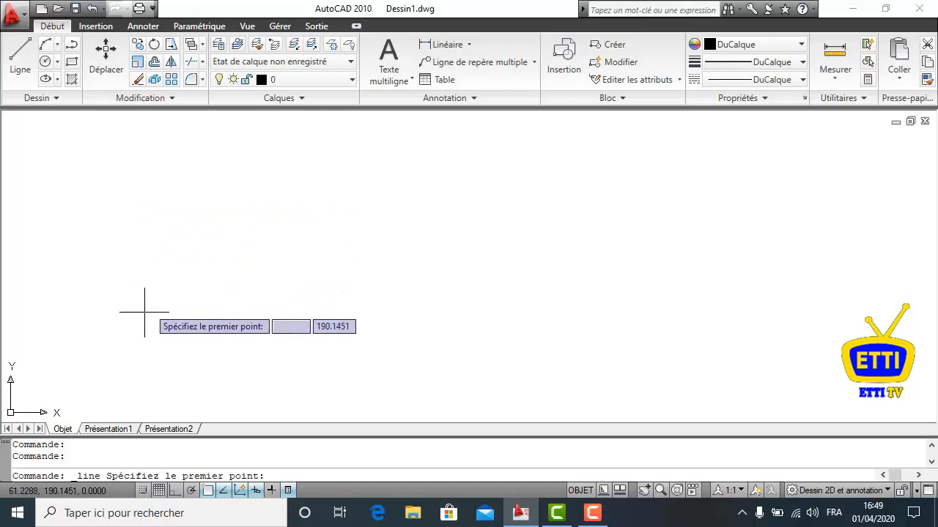
click(20, 60)
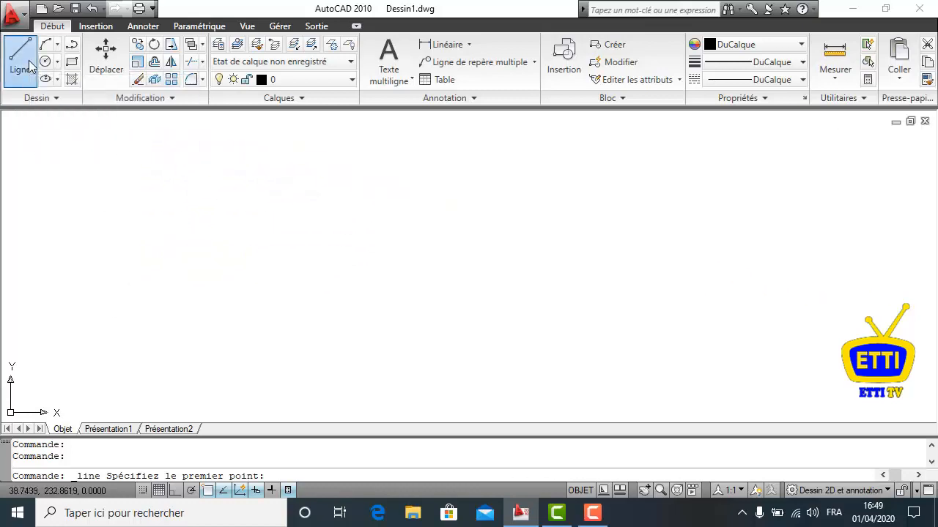
click(163, 197)
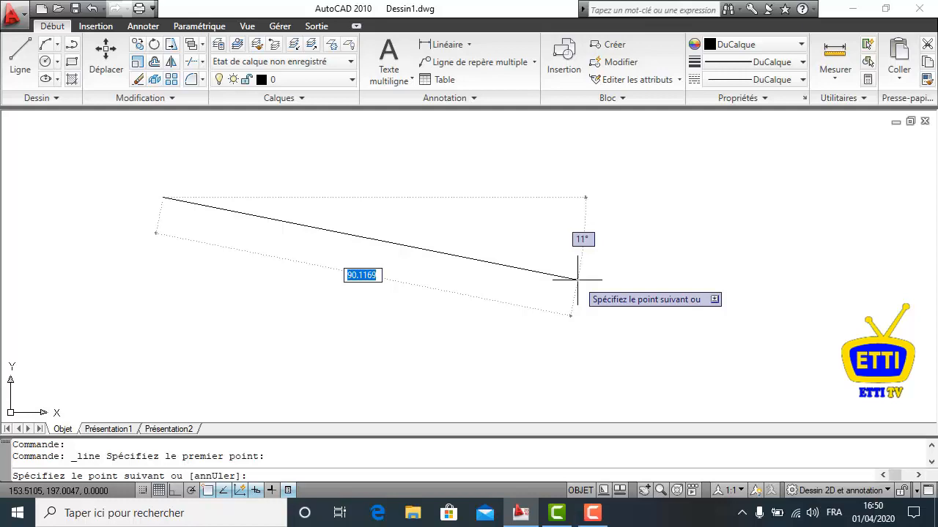
click(577, 280)
key(Return)
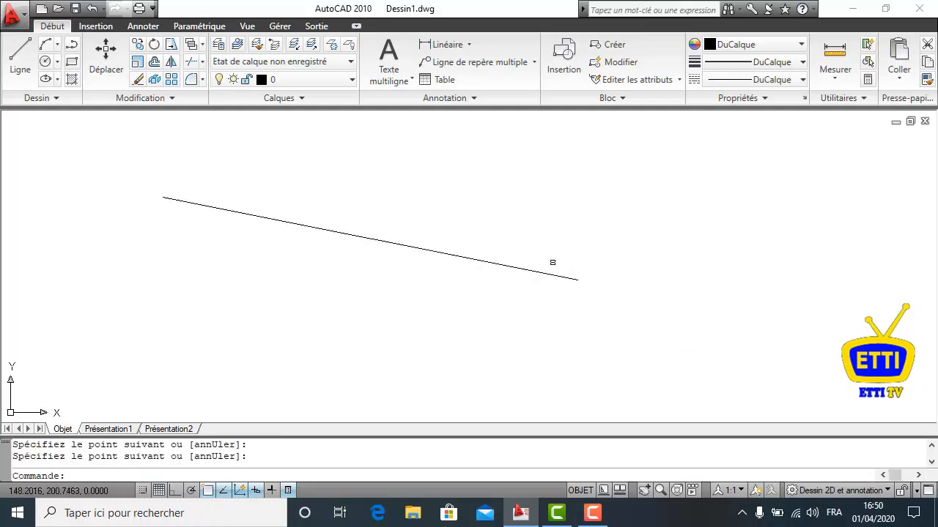
Step: Draw a second separate line about 101 units long above the first, sloping down to the right at about 8°
click(20, 59)
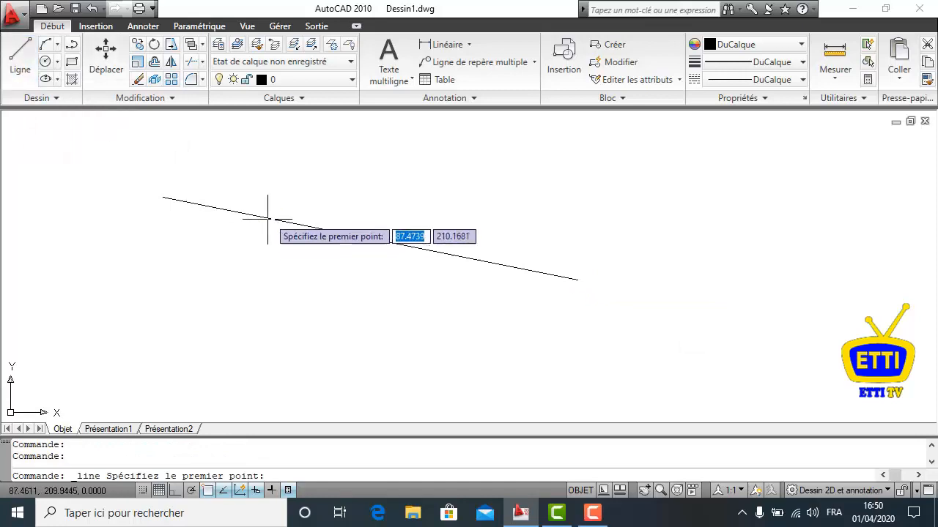
click(227, 158)
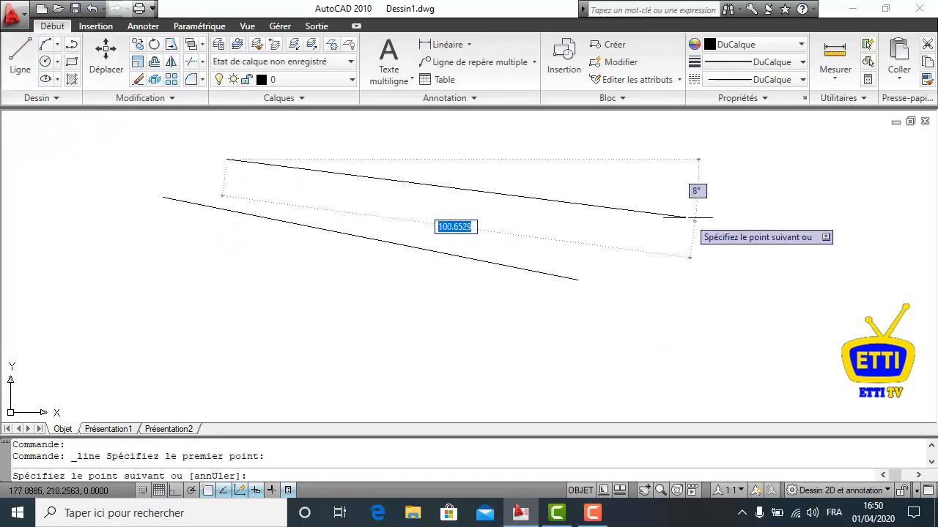
click(689, 218)
click(689, 218)
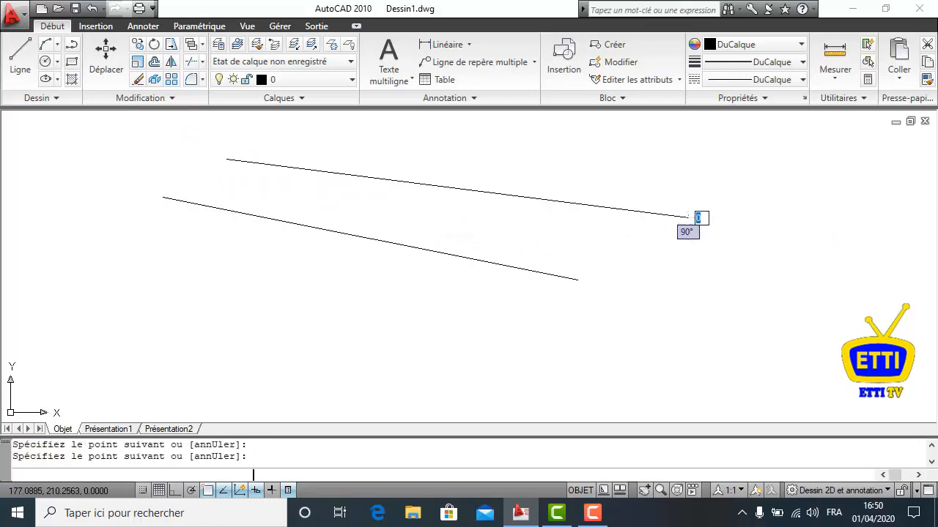
key(Return)
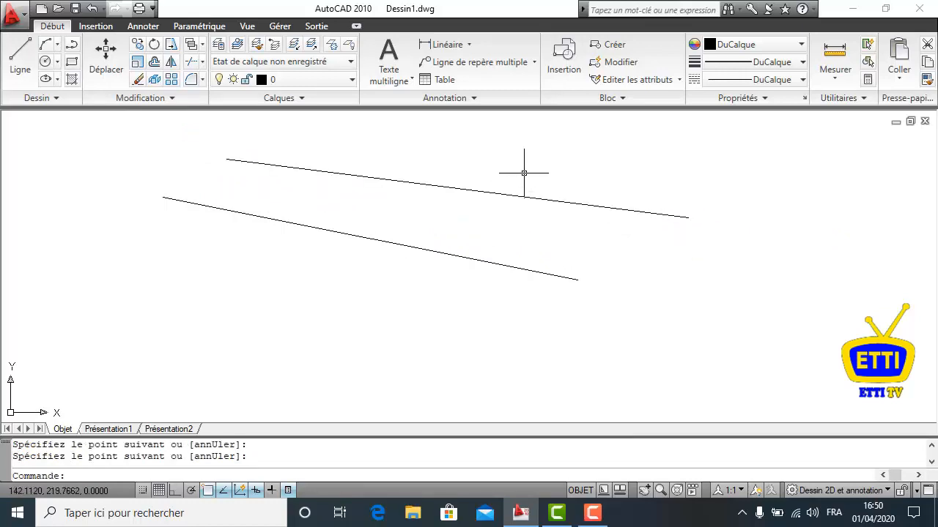
Step: Erase both sloping lines together
click(524, 173)
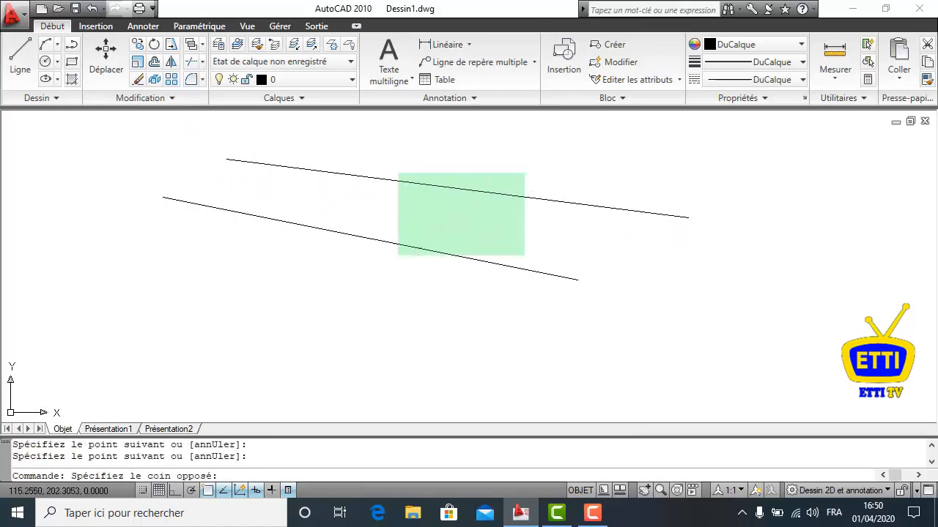
click(358, 259)
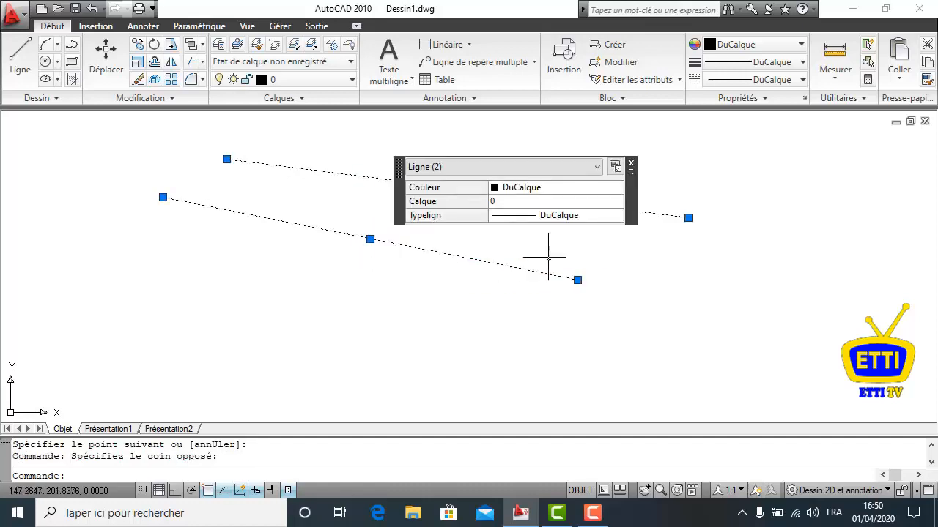
key(Delete)
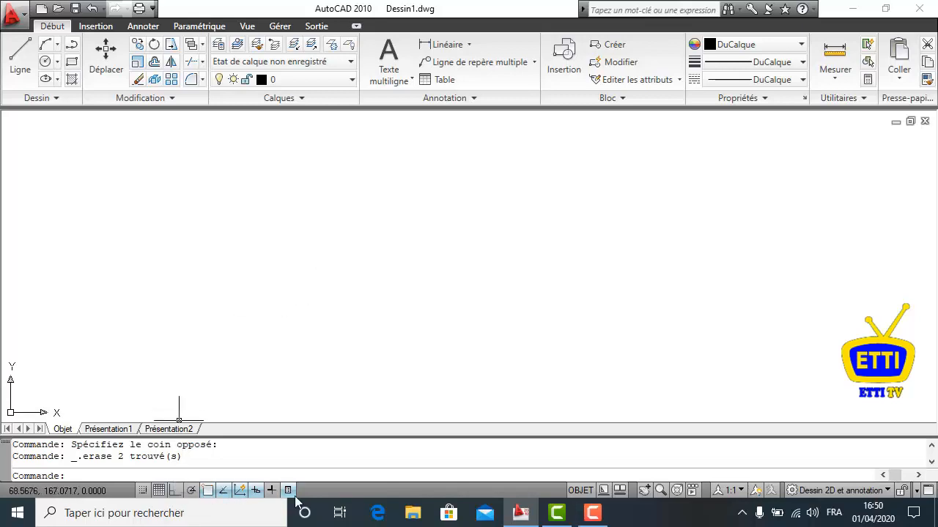
Step: Turn on Ortho mode and draw a freehand-length horizontal line in the upper part of the drawing area
click(175, 490)
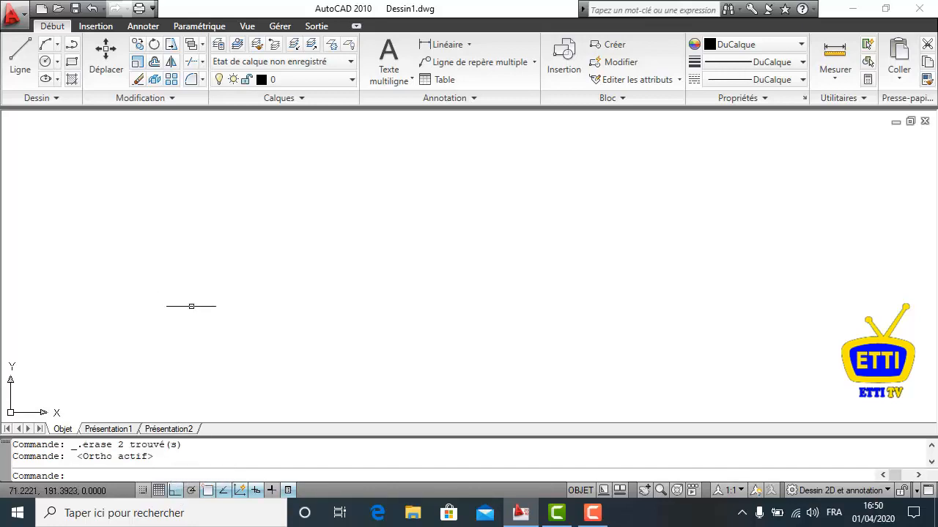
click(20, 58)
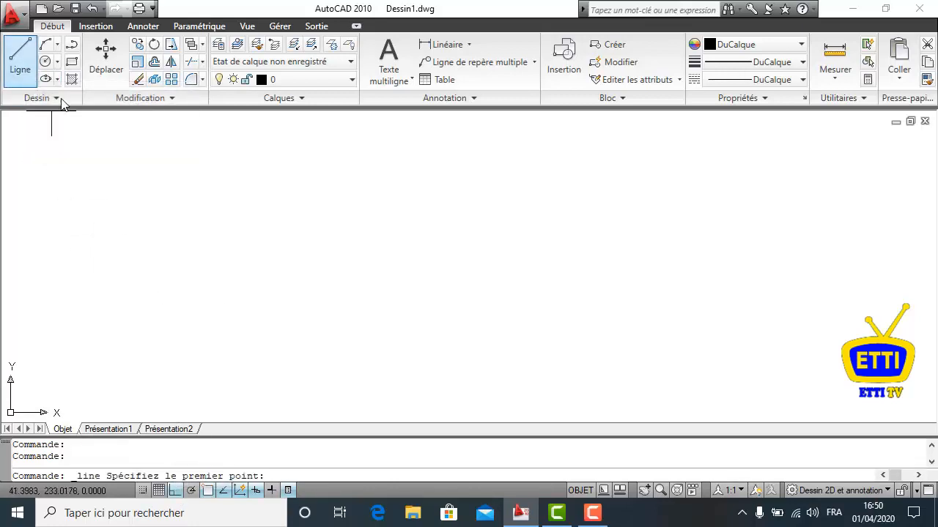
click(175, 192)
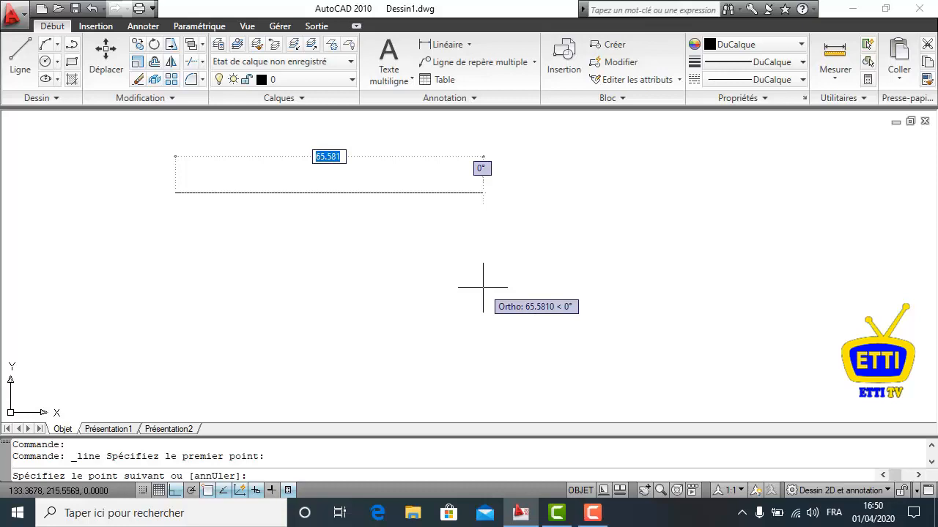
click(551, 193)
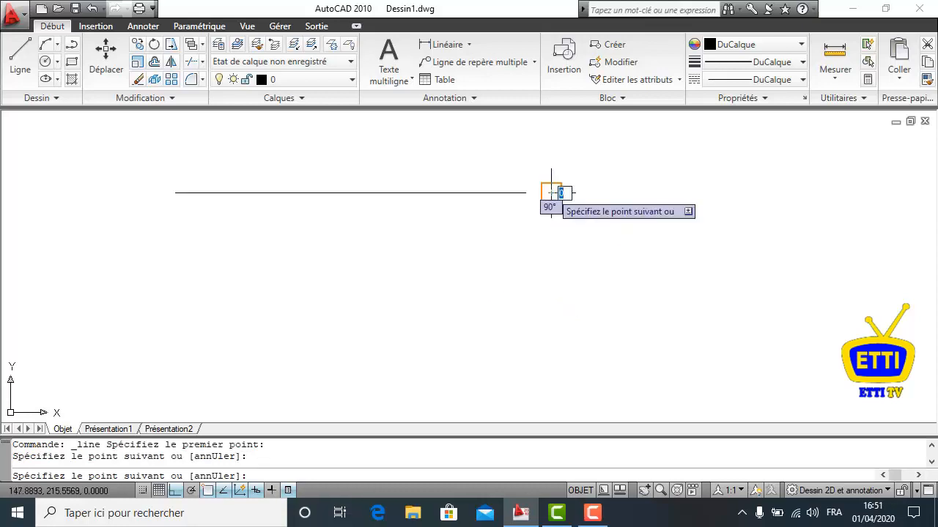
key(Return)
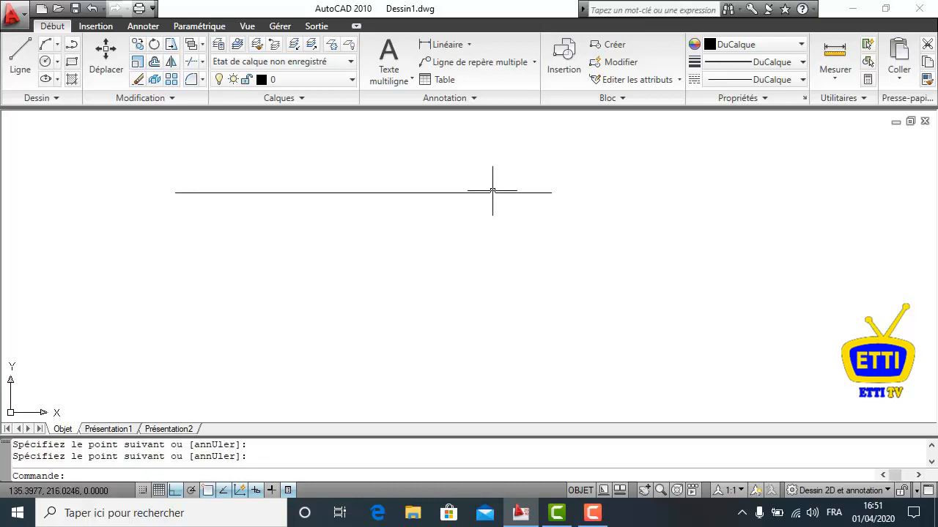
Step: Erase the horizontal line
click(513, 161)
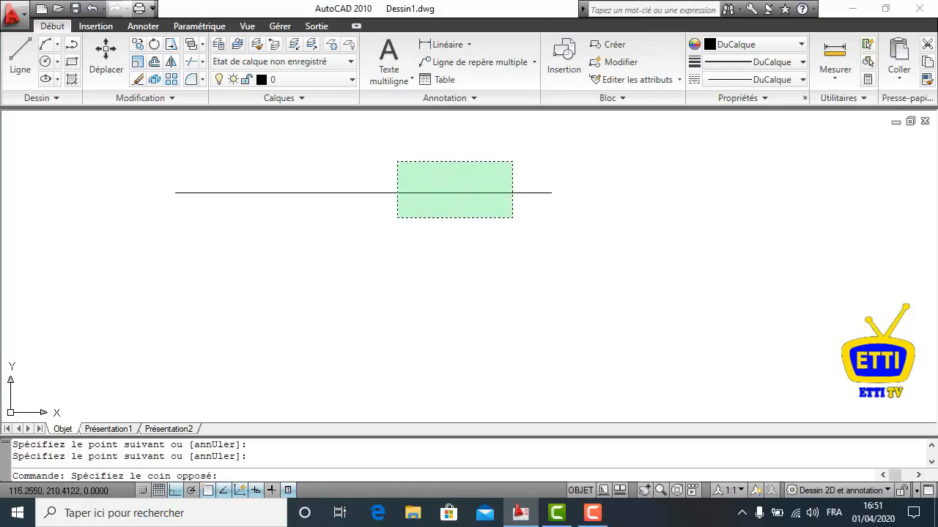
click(397, 217)
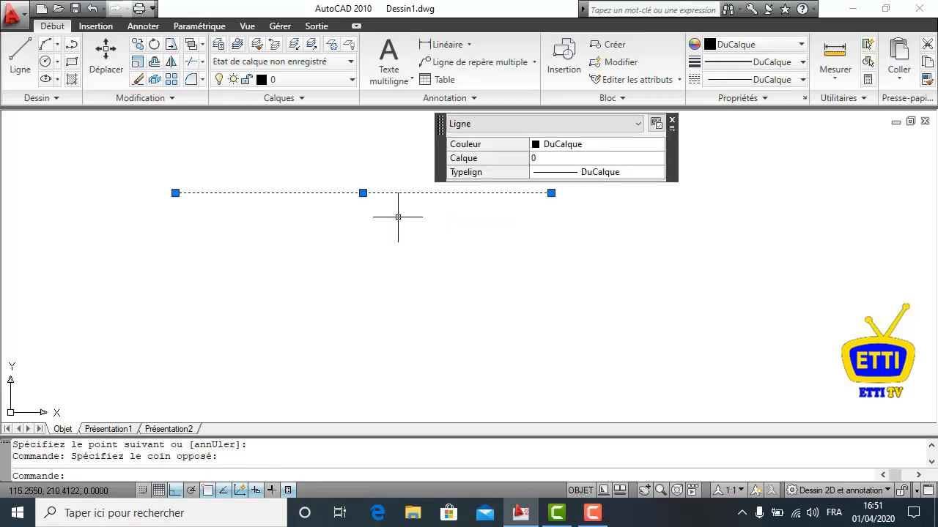
key(Delete)
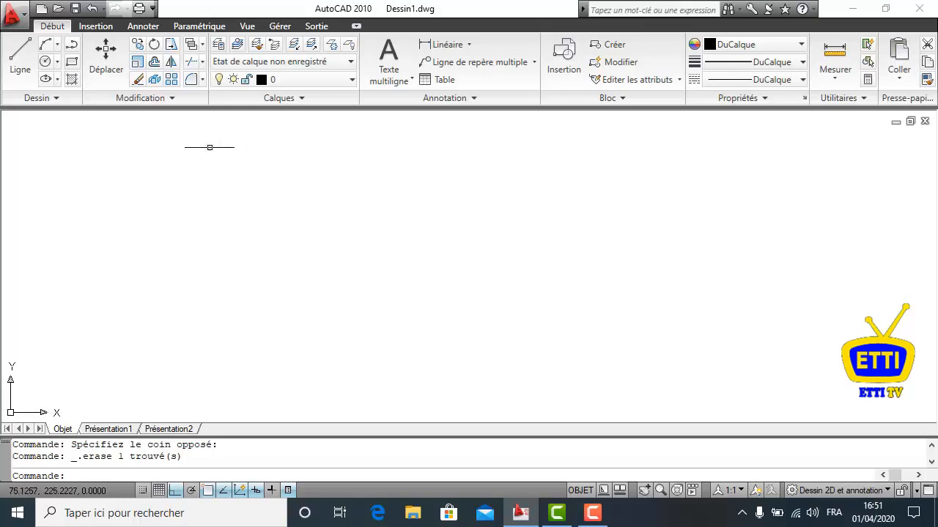
Step: Draw a horizontal line exactly 100 units long, running right from a point in the upper-left part of the drawing area
click(19, 59)
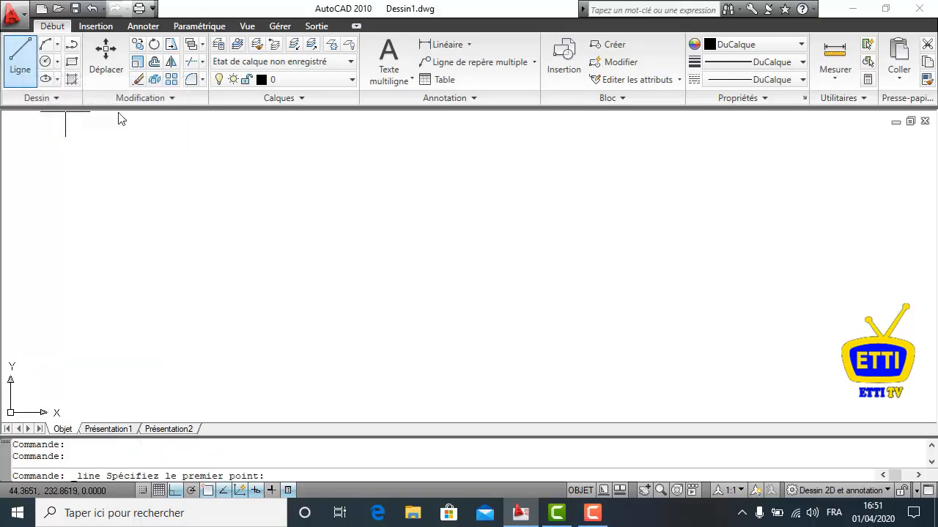
click(190, 199)
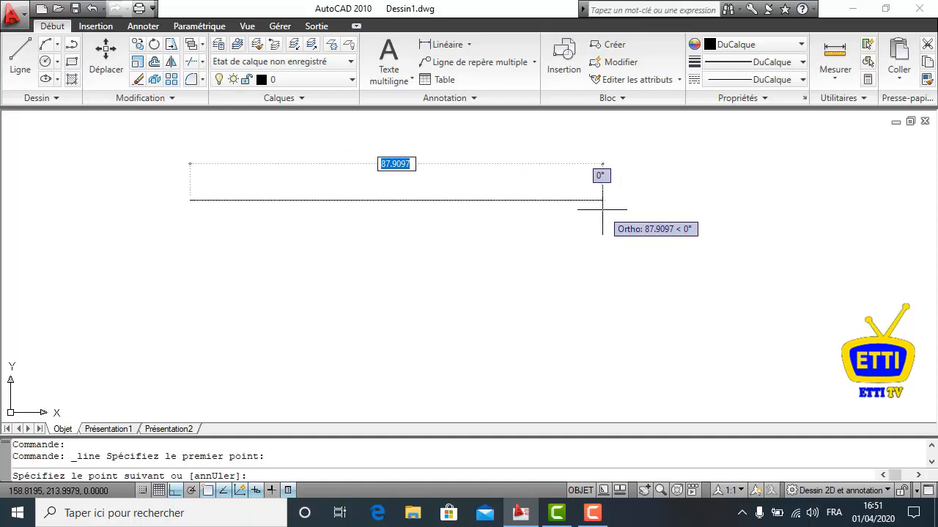
text(100)
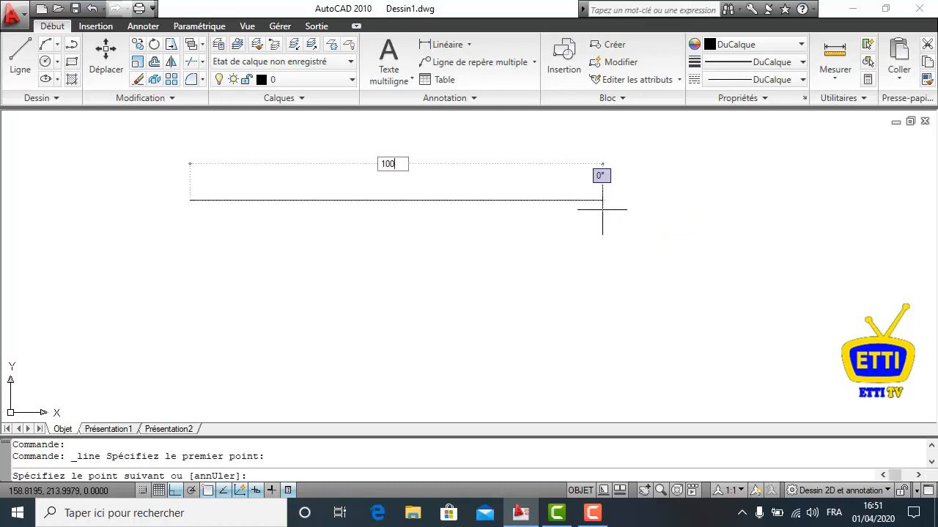
key(Return)
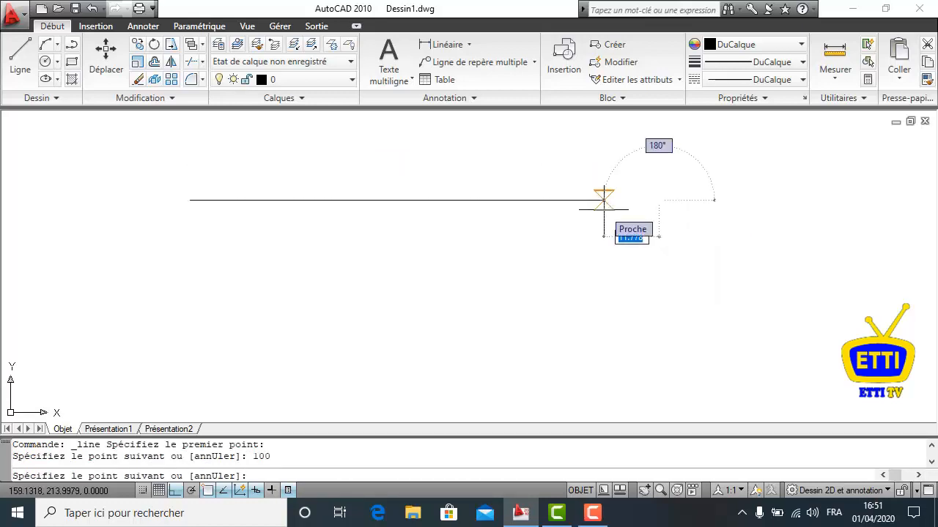
key(Return)
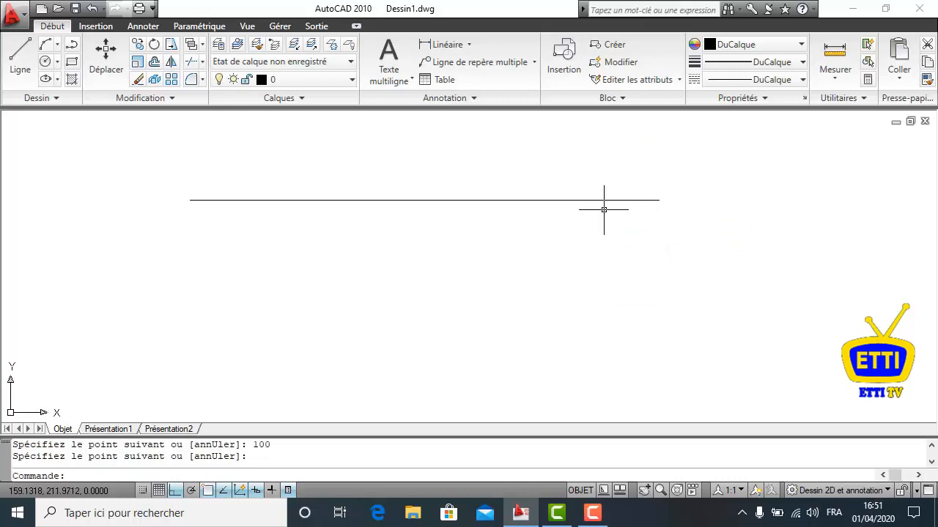
Step: Draw a second horizontal line exactly 150 units long, running right from a point just below the first line's left end
click(20, 59)
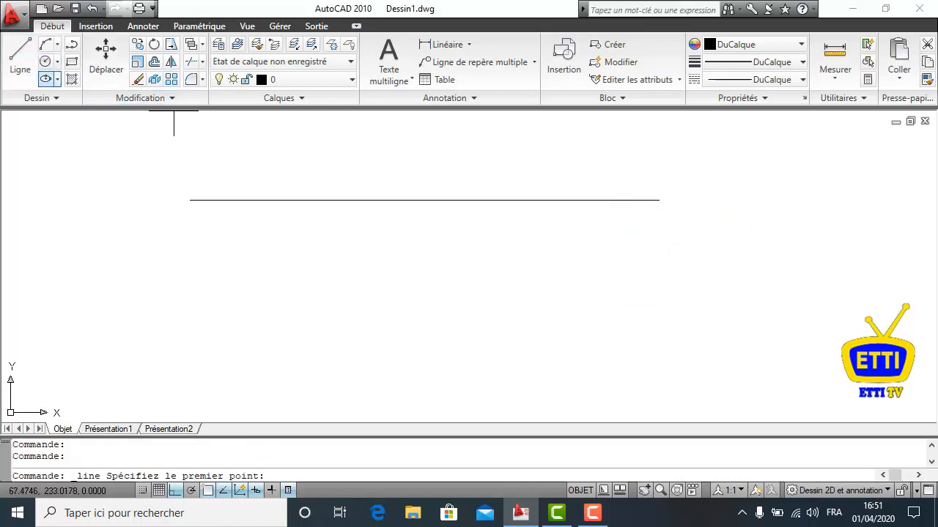
click(212, 254)
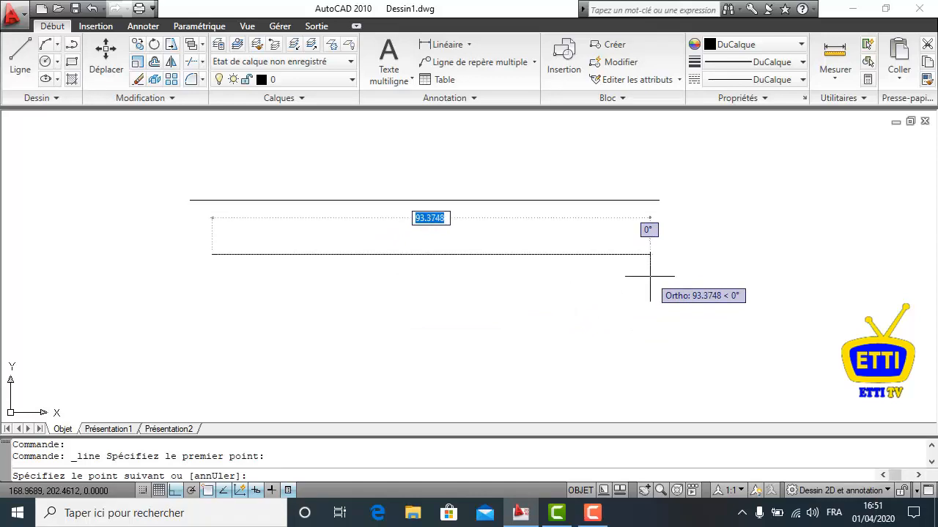
text(150)
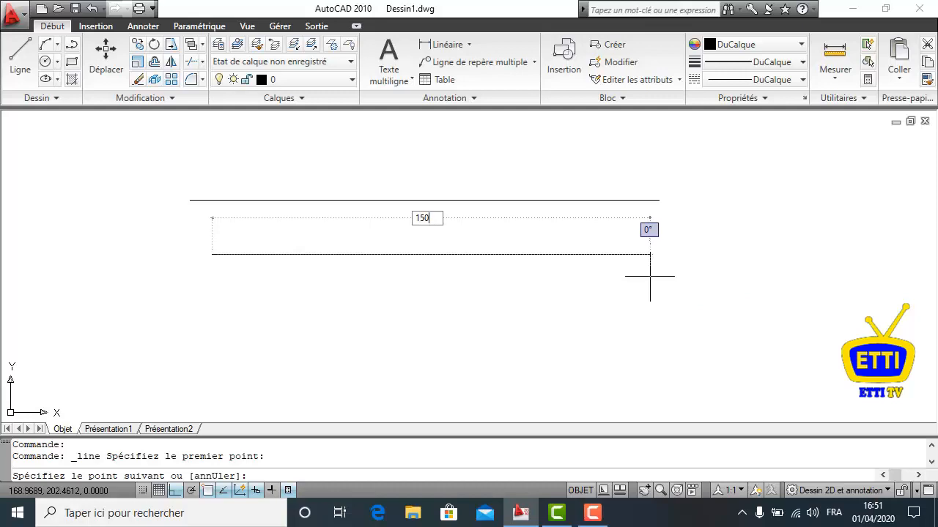
key(Return)
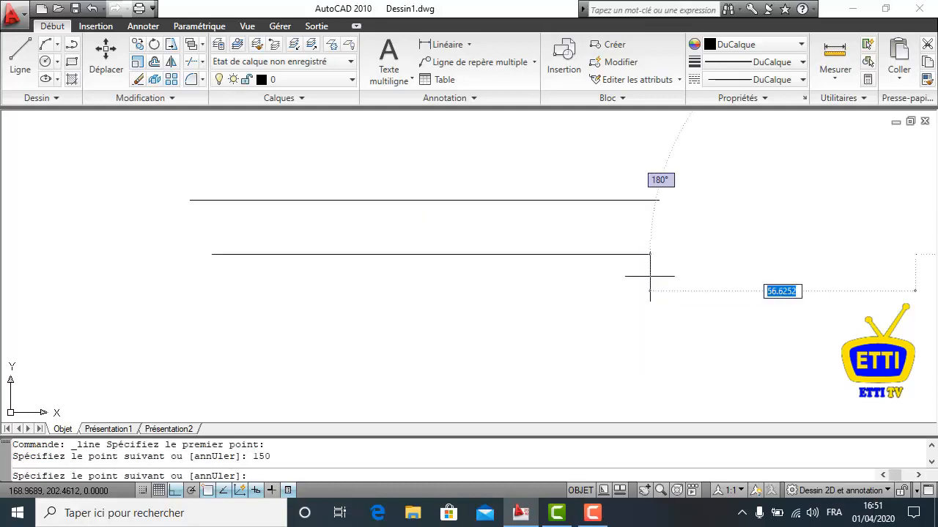
key(Return)
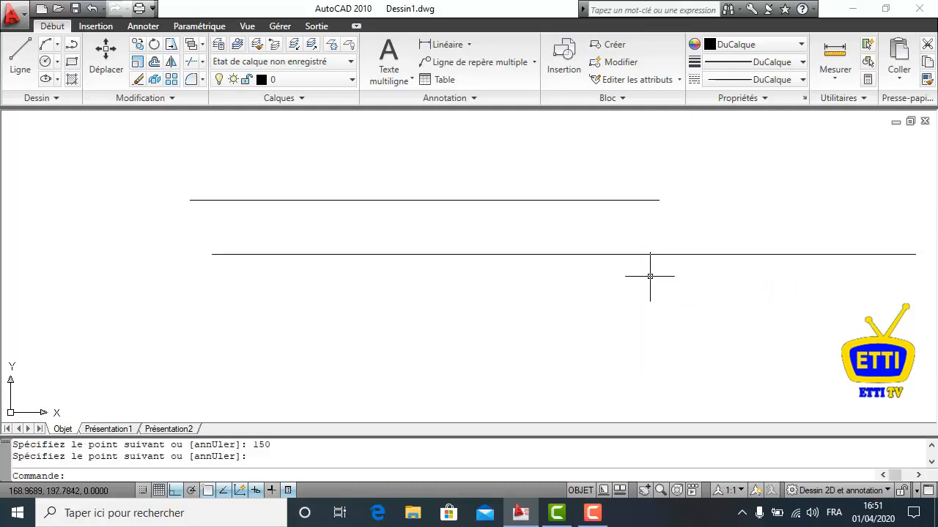
Step: Measure the distance between the two endpoints of the upper horizontal line
scroll(586, 258, down, 2)
middle_drag(582, 260, 410, 262)
scroll(402, 259, up, 2)
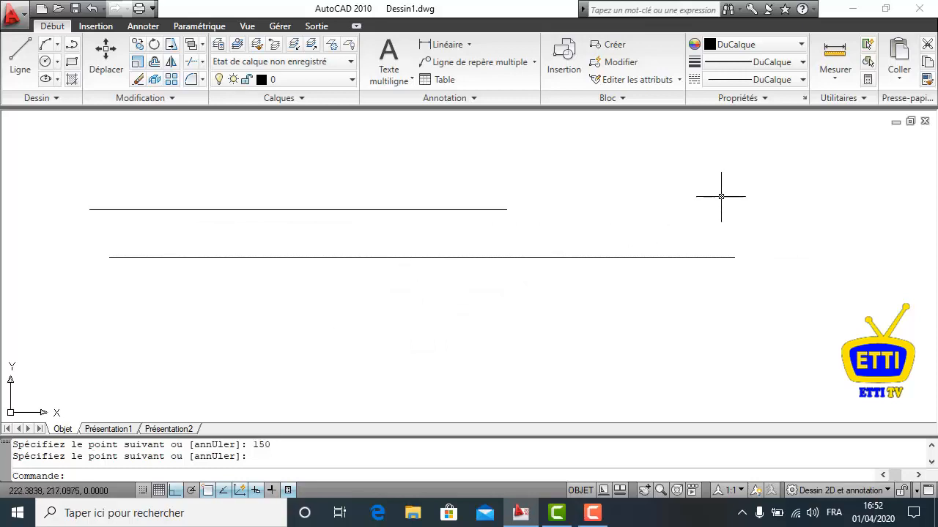
click(837, 79)
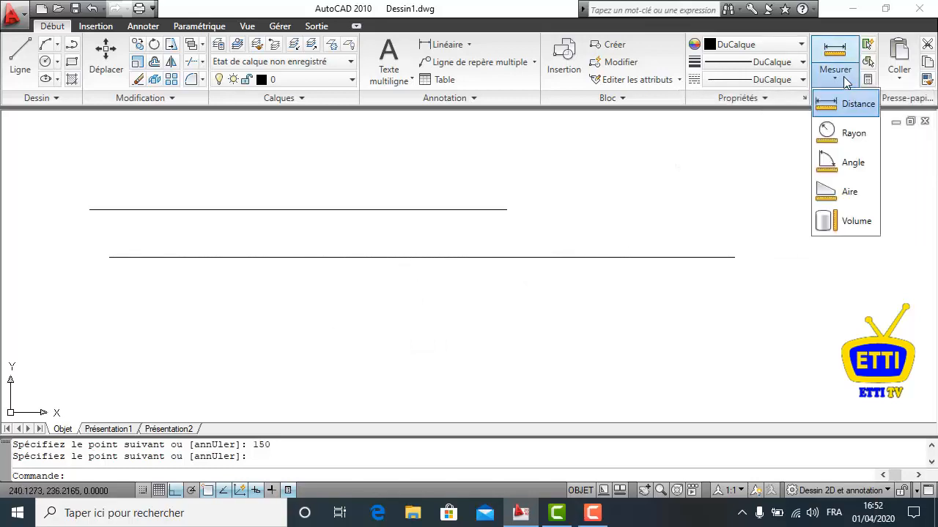
click(856, 113)
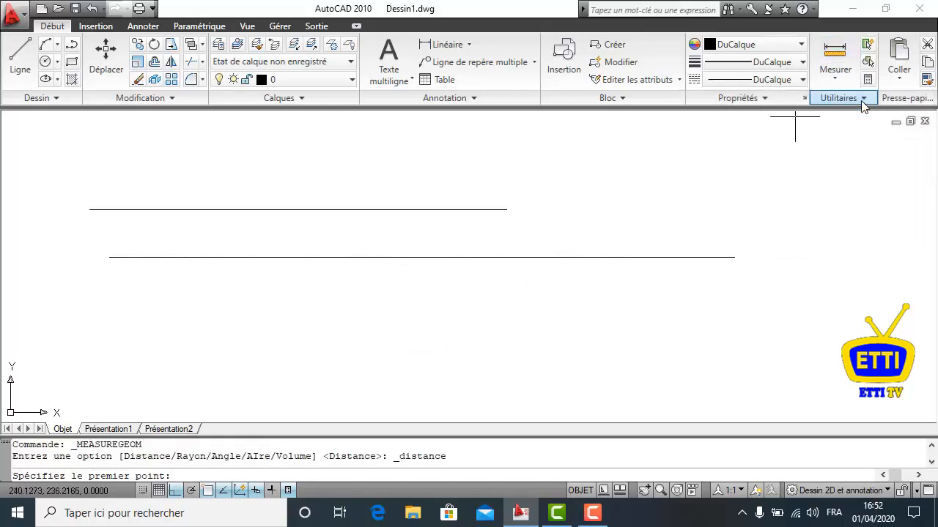
click(506, 210)
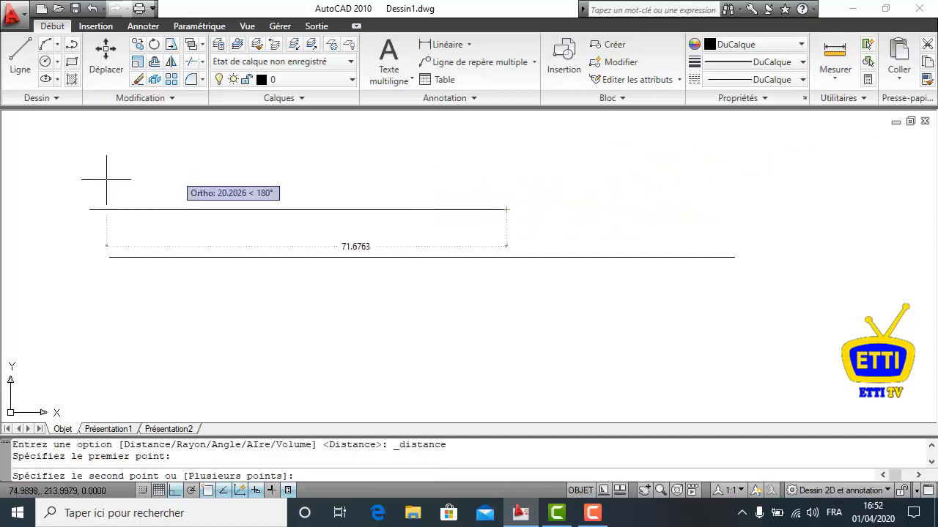
click(89, 209)
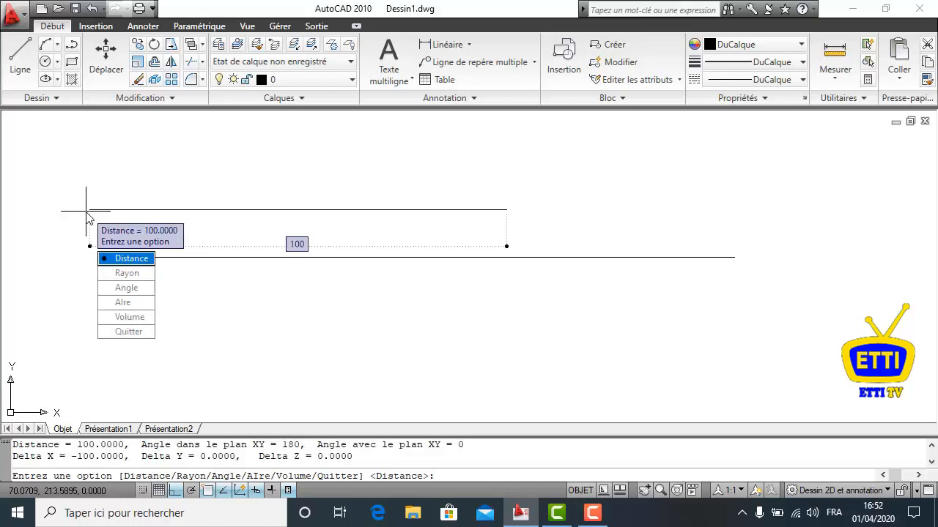
key(Escape)
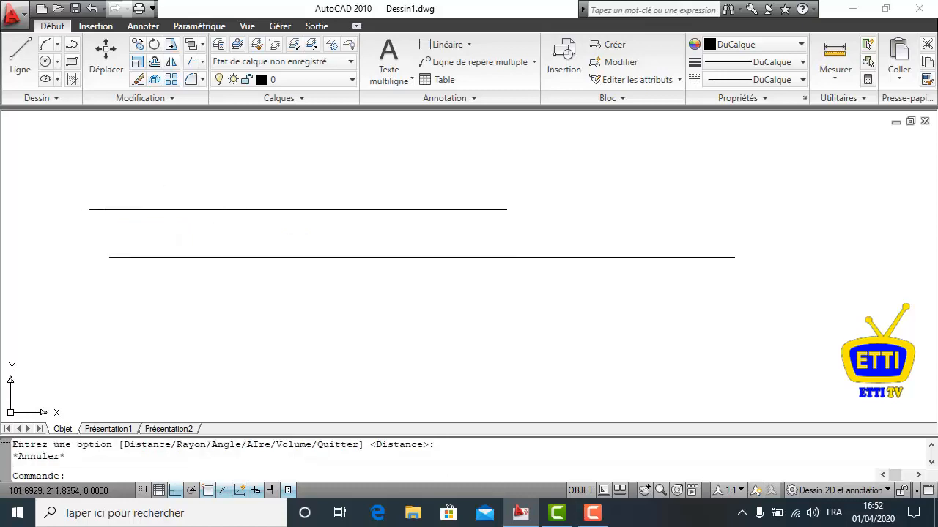
Step: Measure the distance between the two endpoints of the lower horizontal line
click(835, 79)
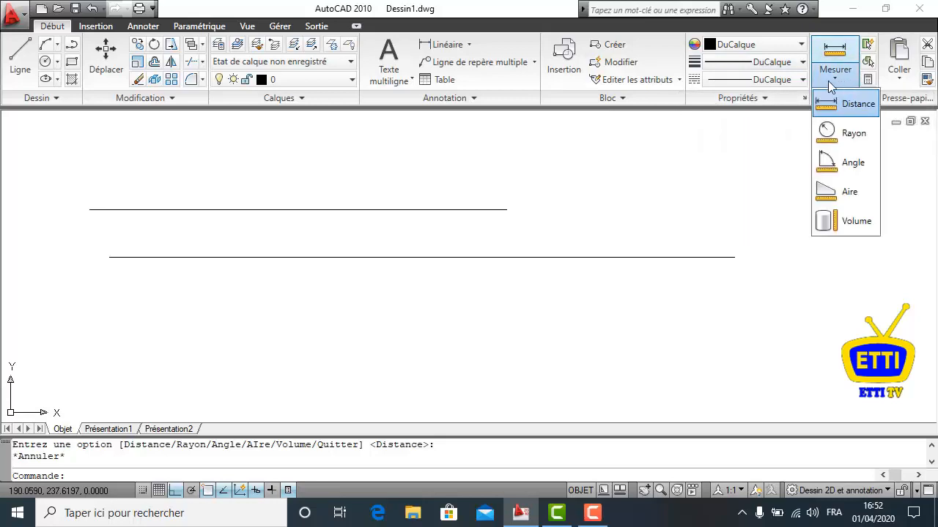
click(840, 105)
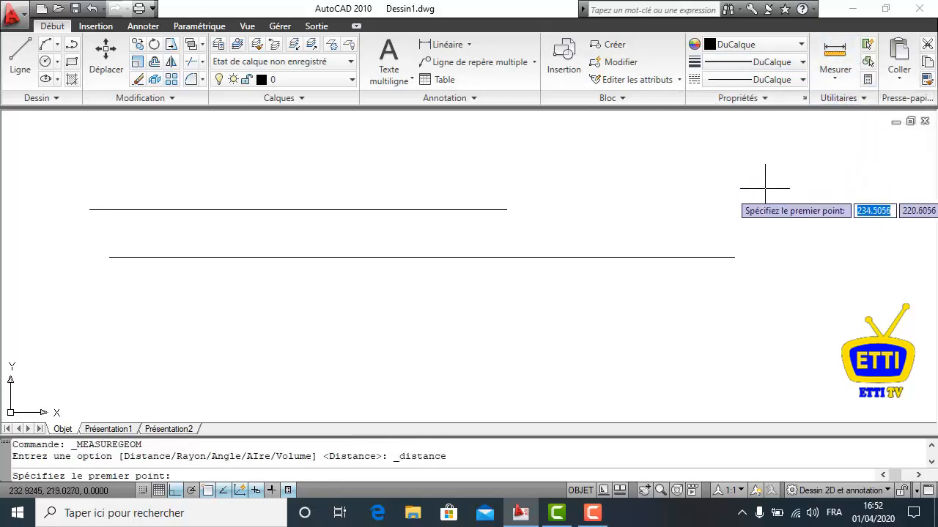
click(733, 254)
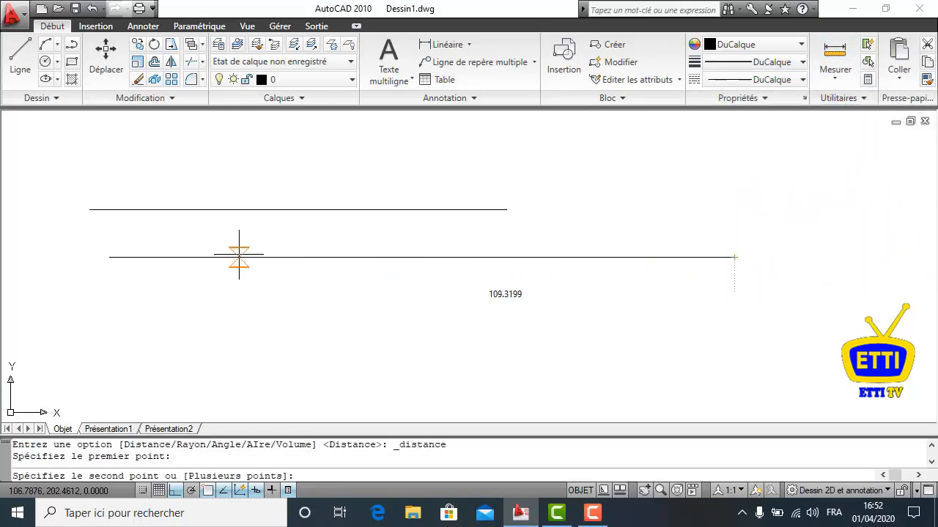
click(108, 257)
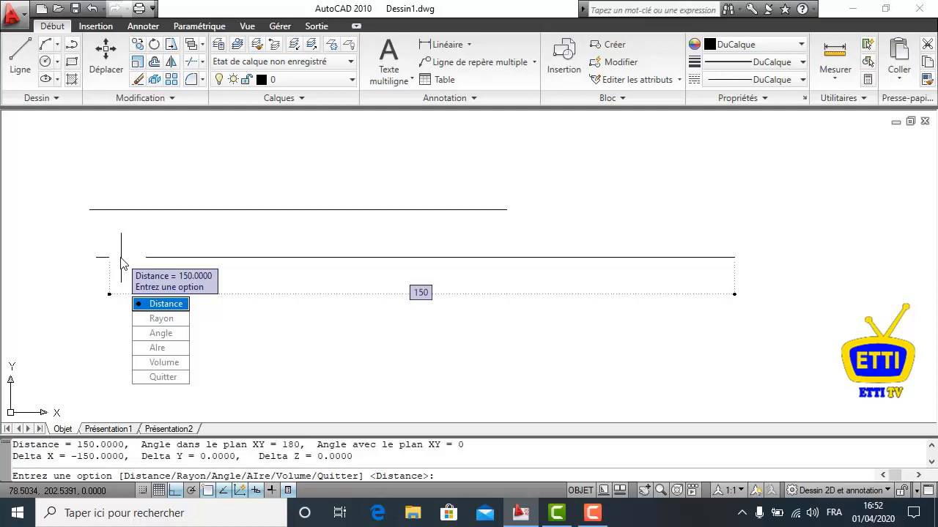
key(Escape)
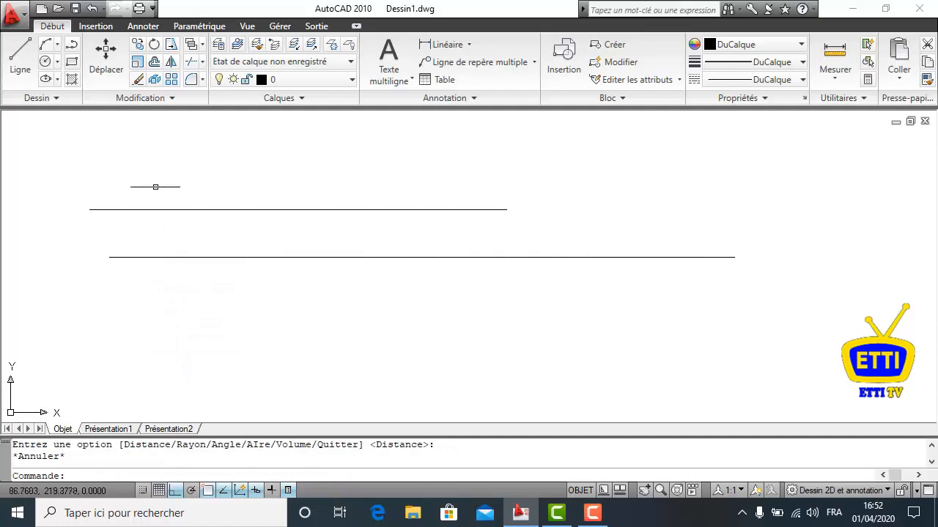
Step: Select both horizontal lines together with a crossing window and erase them
click(153, 181)
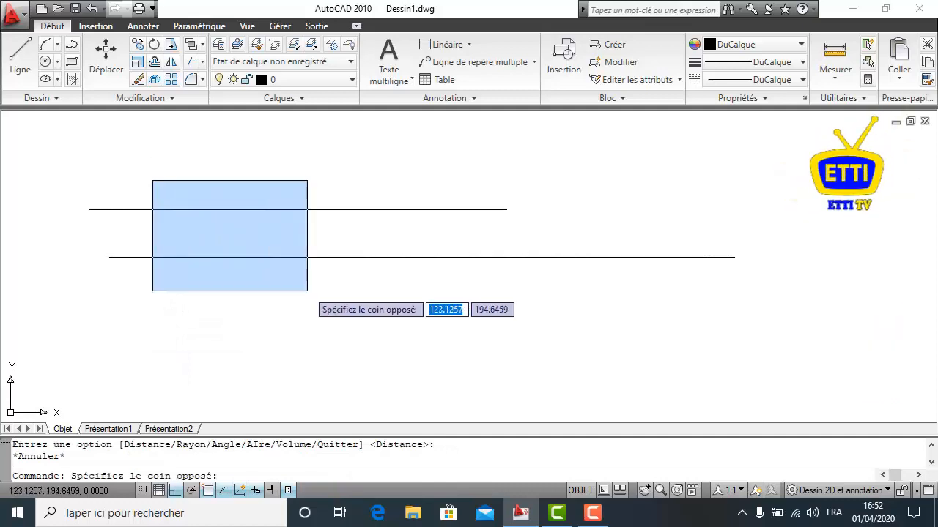
click(336, 294)
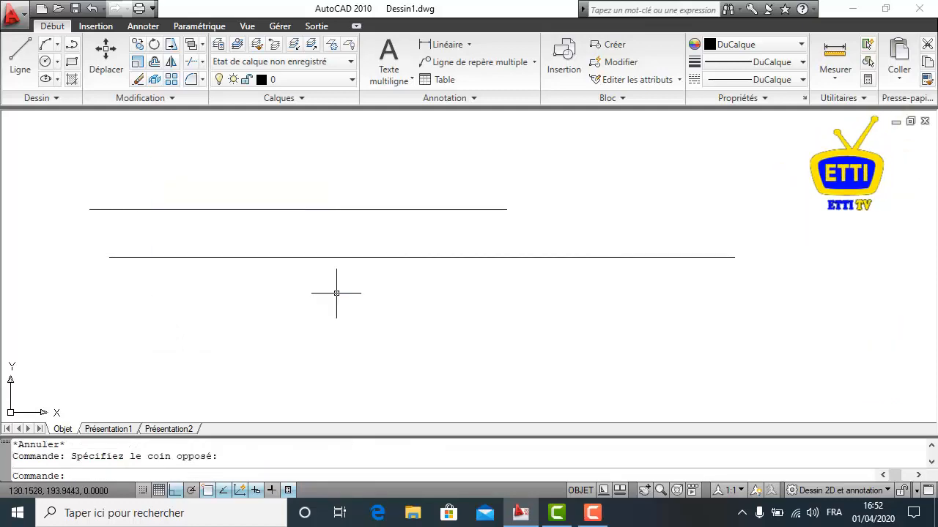
click(472, 156)
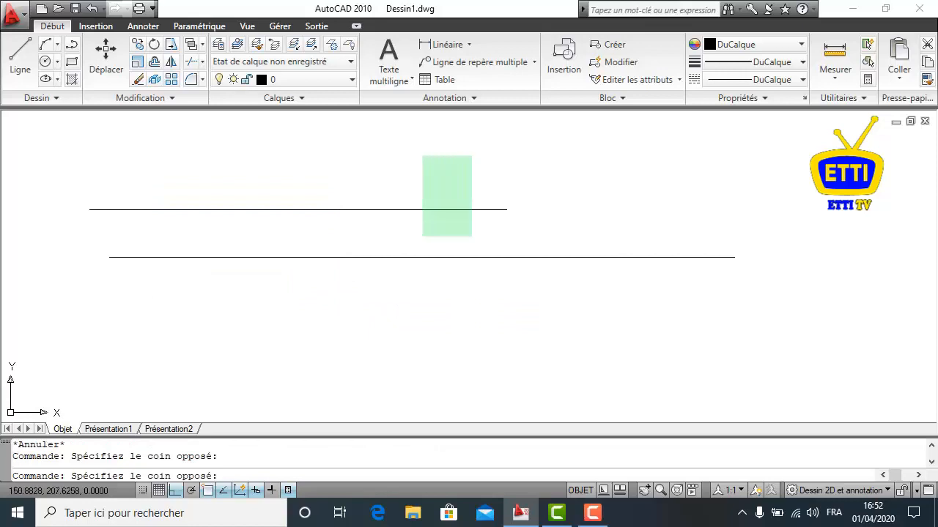
click(190, 301)
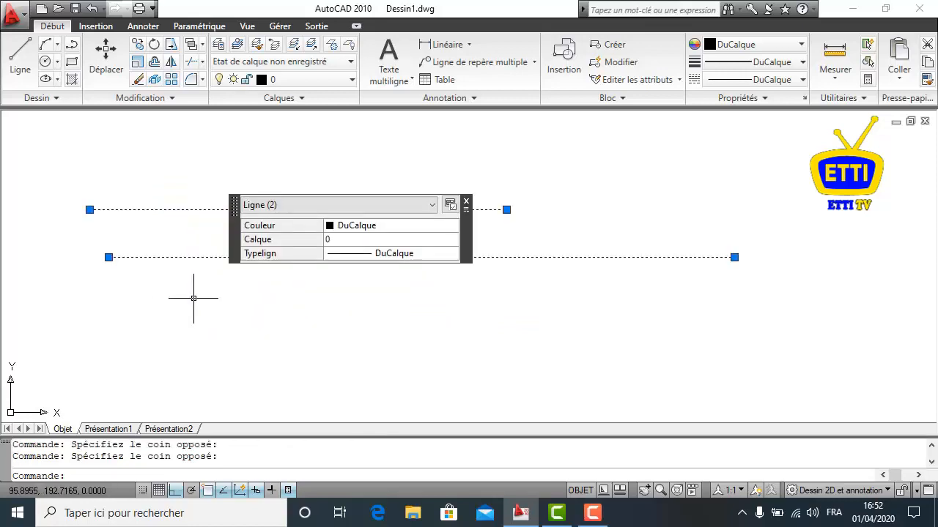
key(Delete)
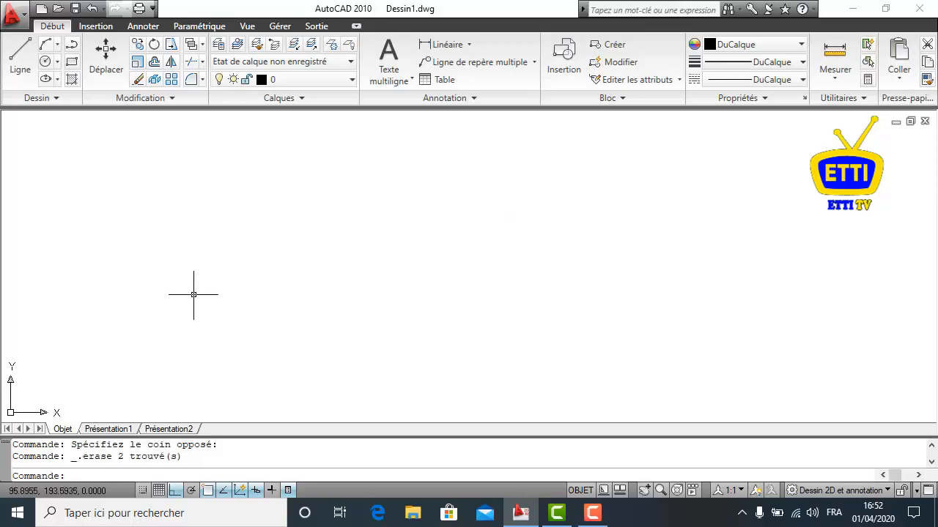
Step: Draw a single-segment horizontal polyline of freehand length across the upper part of the drawing area
click(72, 46)
click(136, 202)
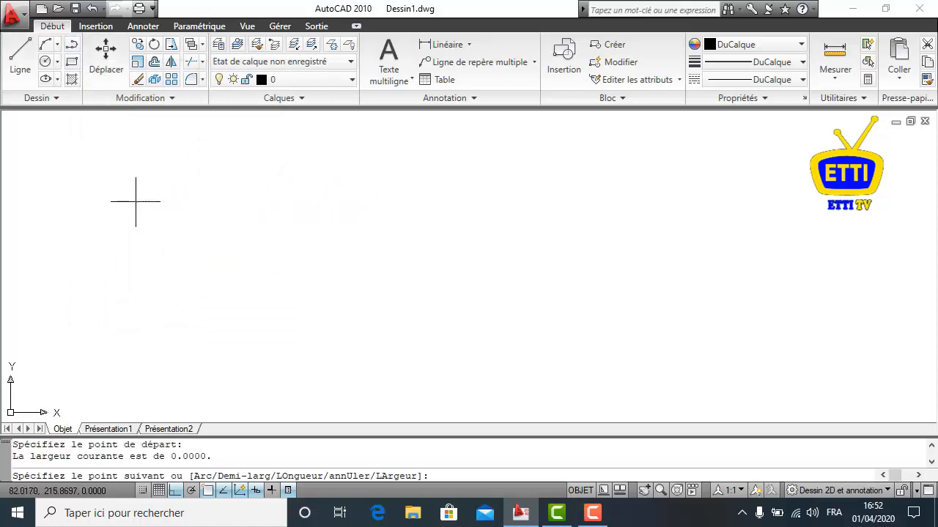
click(552, 193)
key(Return)
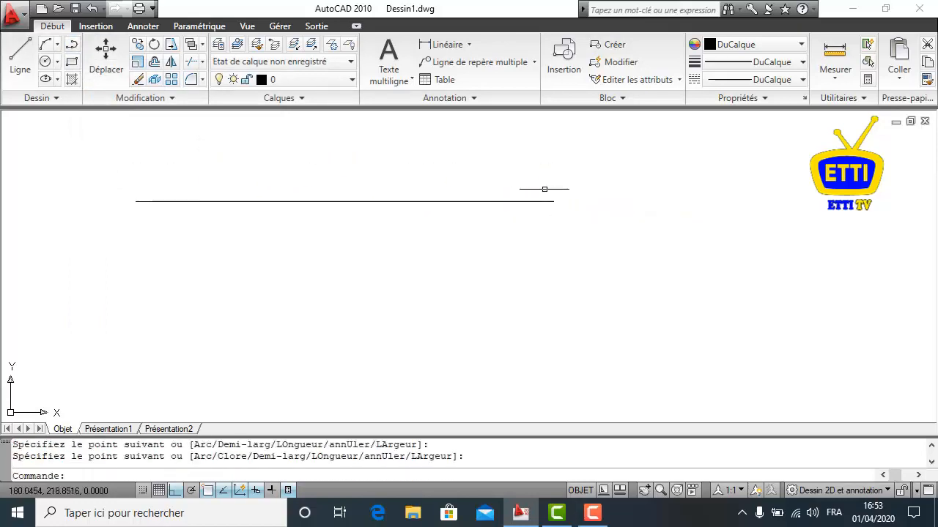
Step: Erase the horizontal polyline
click(470, 187)
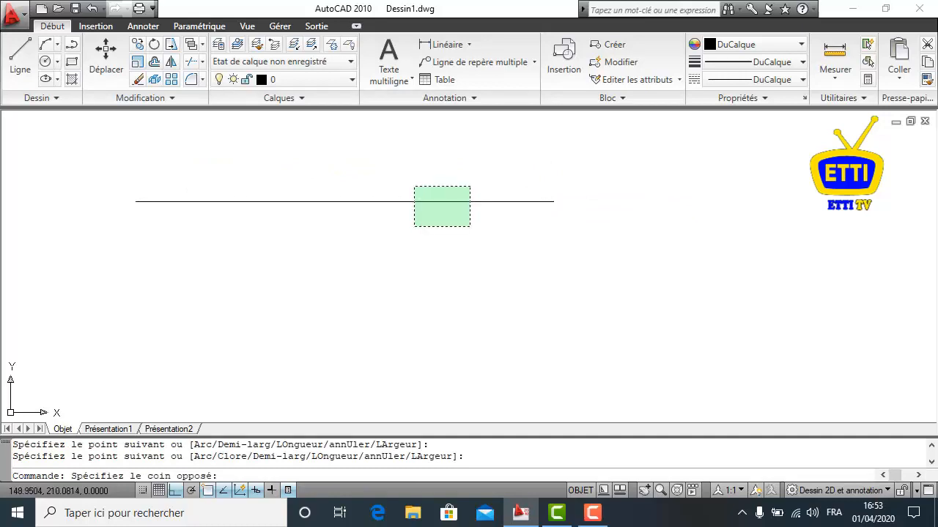
click(415, 226)
key(Delete)
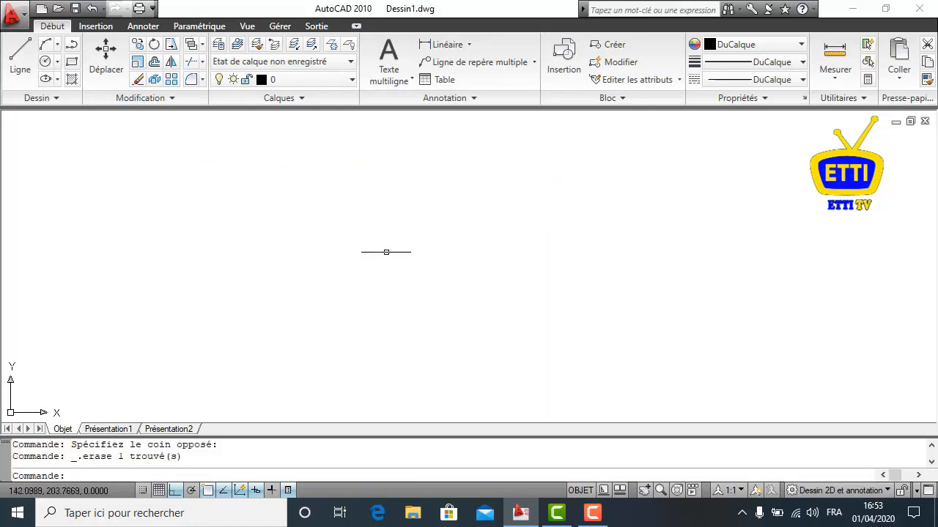
Step: Turn off Ortho mode and draw a freehand zigzag polyline with three slanted segments, starting downward from the upper-left area
click(175, 493)
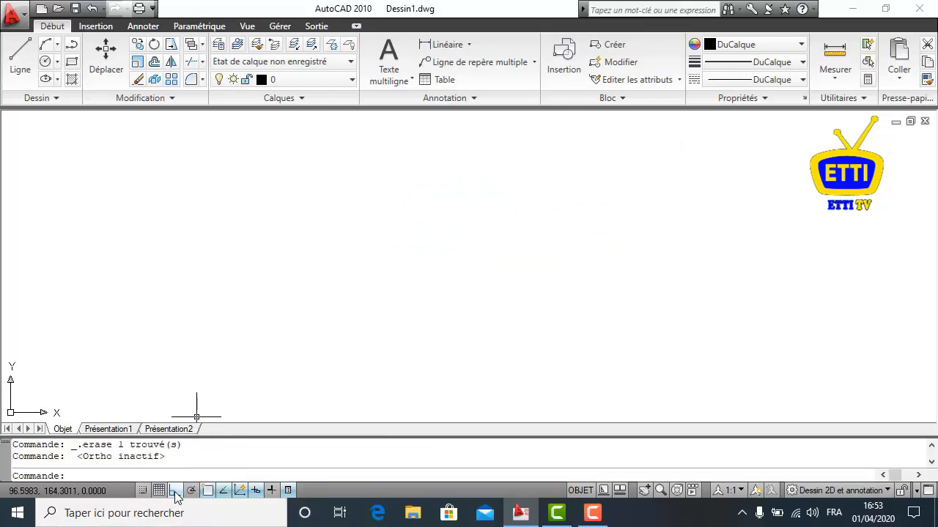
click(73, 46)
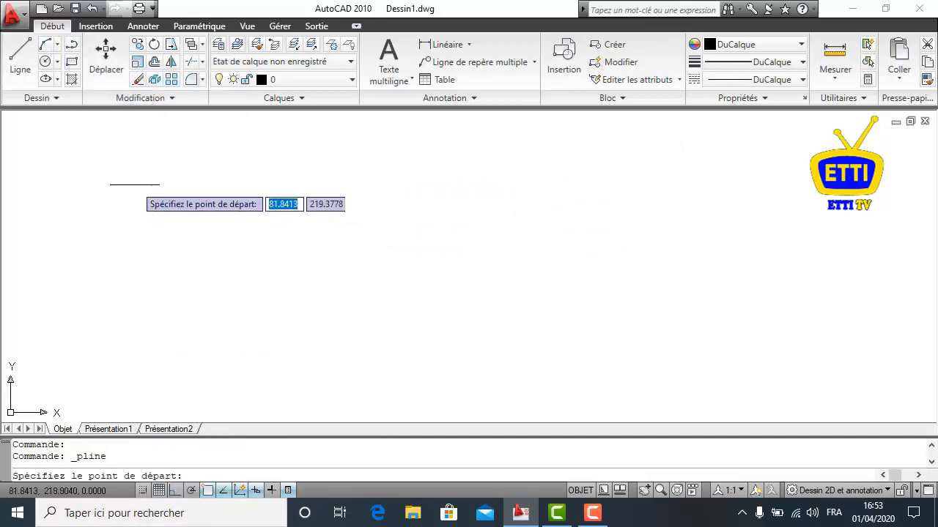
click(134, 182)
click(293, 303)
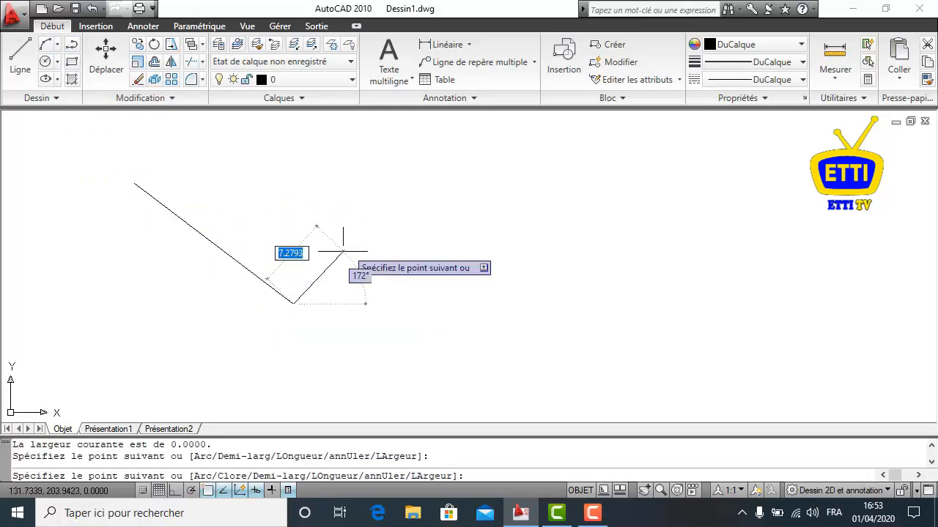
click(419, 203)
click(517, 325)
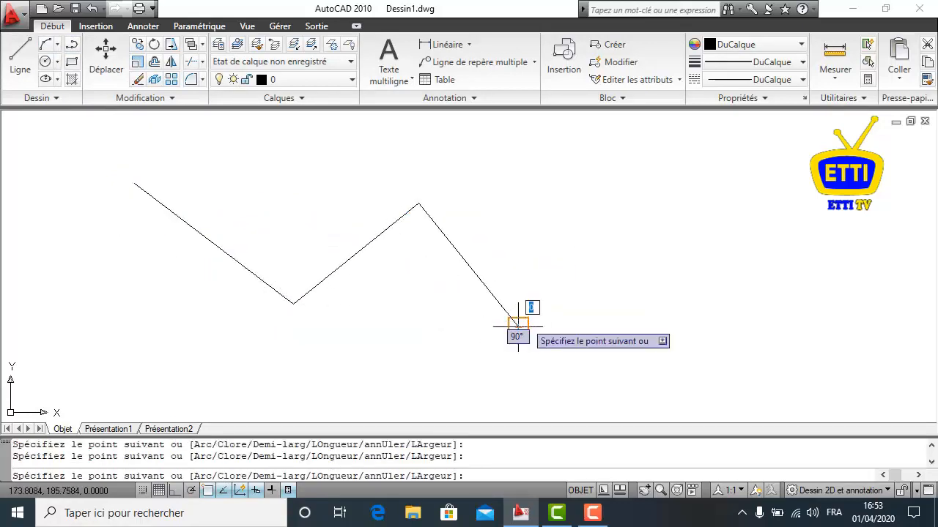
key(Return)
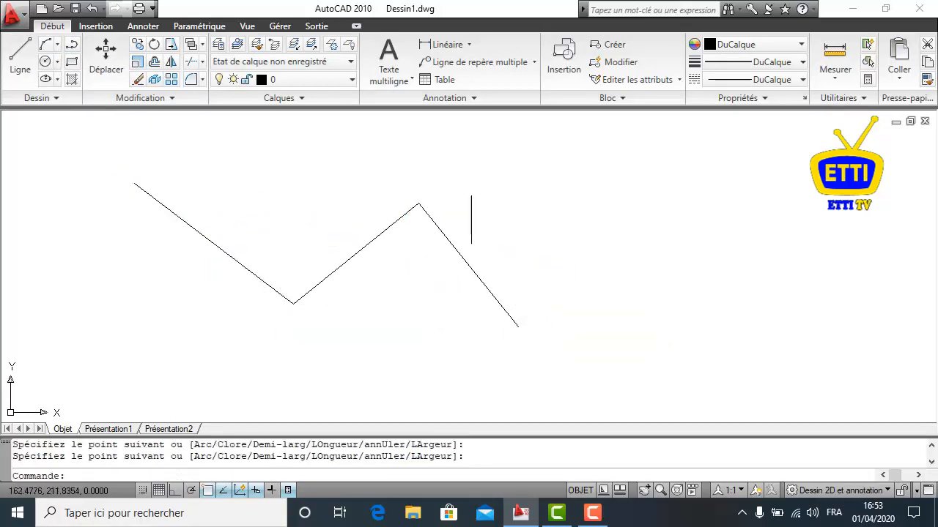
Step: Select the three-segment zigzag polyline with a crossing window and erase it
click(462, 172)
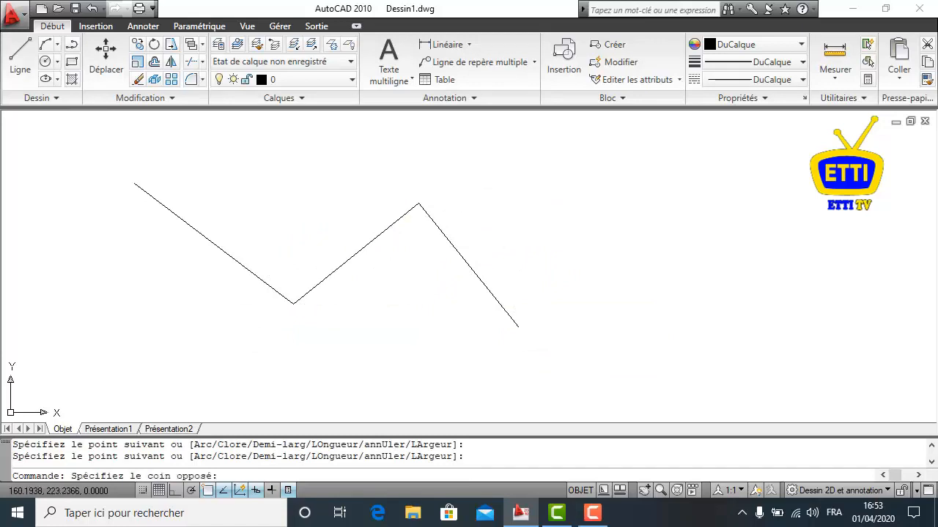
click(200, 326)
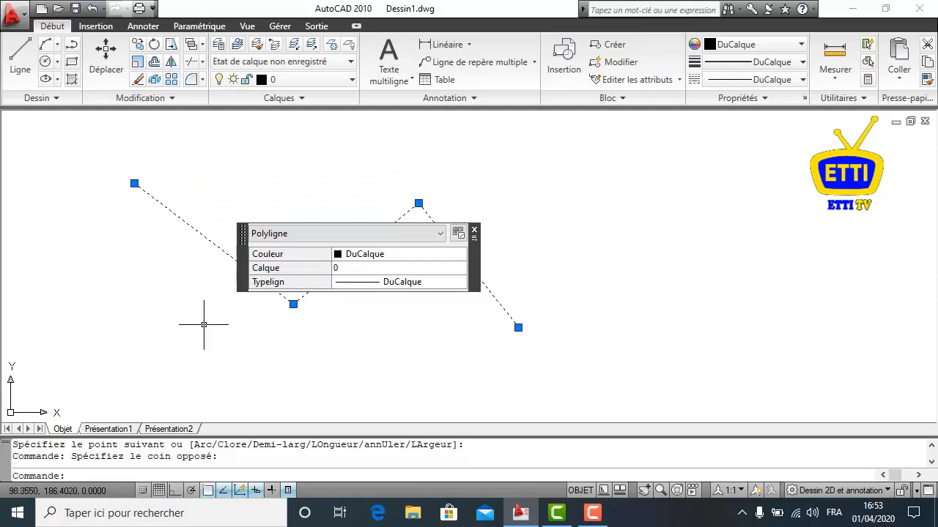
key(Delete)
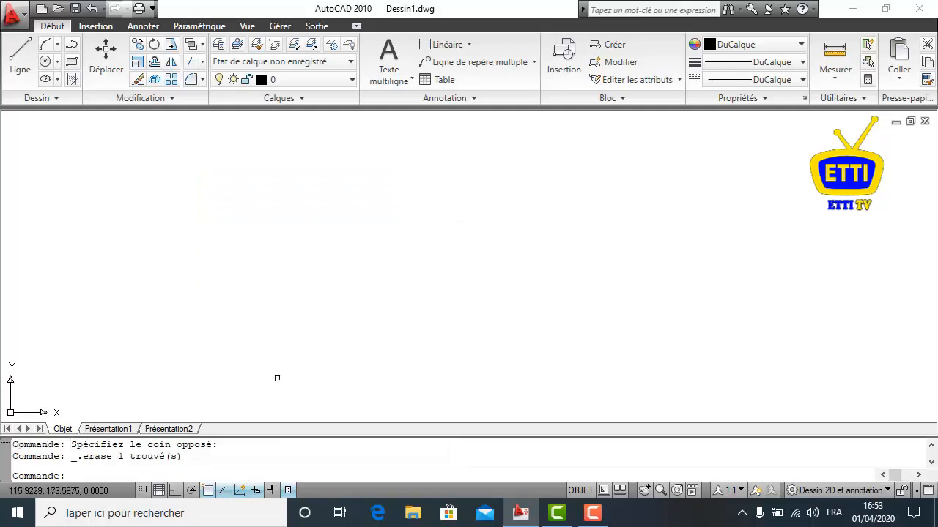
Step: Draw a freehand zigzag of four connected segments with the Line command in the upper-left part of the drawing area
click(37, 66)
click(127, 241)
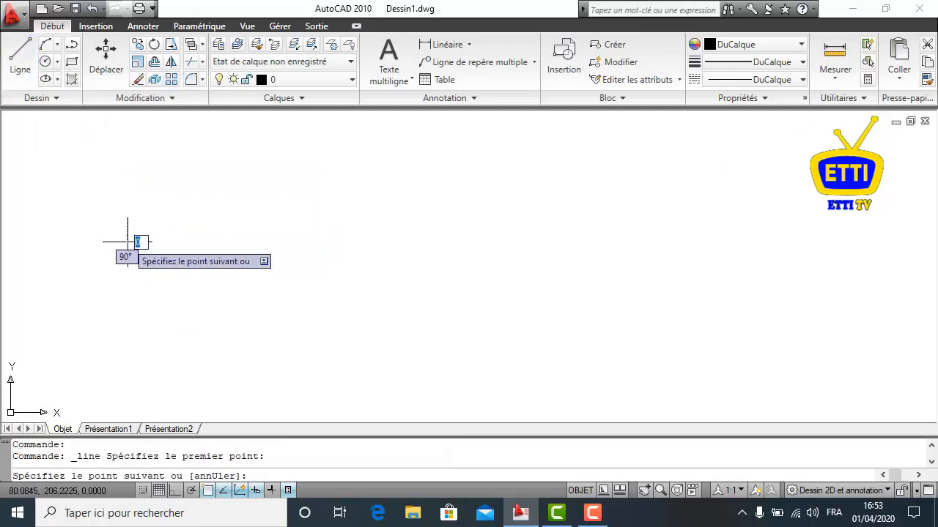
click(224, 168)
click(306, 247)
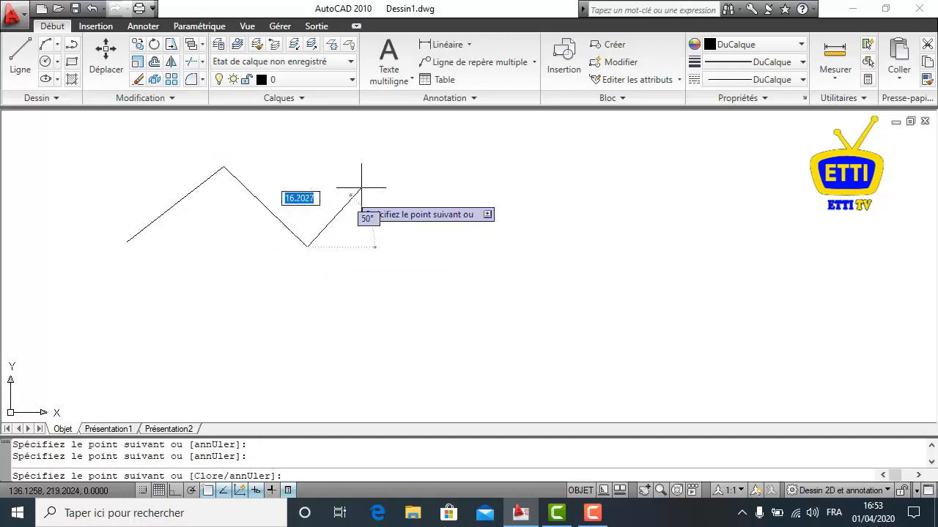
click(370, 177)
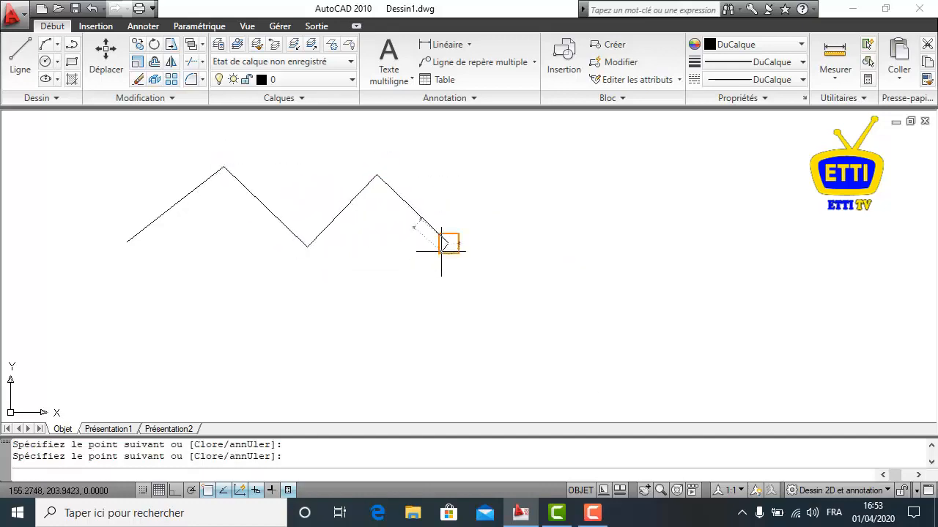
click(448, 242)
key(Return)
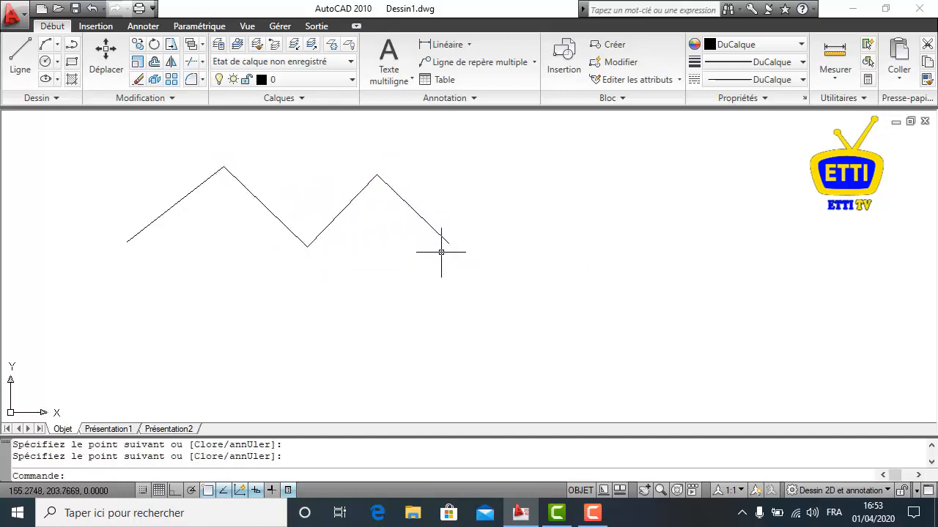
Step: Draw a freehand zigzag polyline of four segments below the existing line zigzag
click(73, 47)
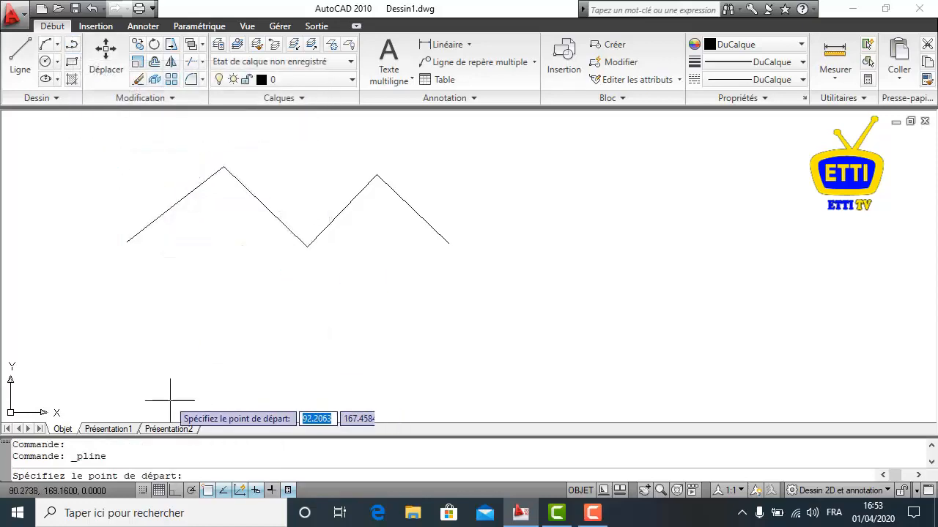
click(117, 336)
click(219, 267)
click(294, 349)
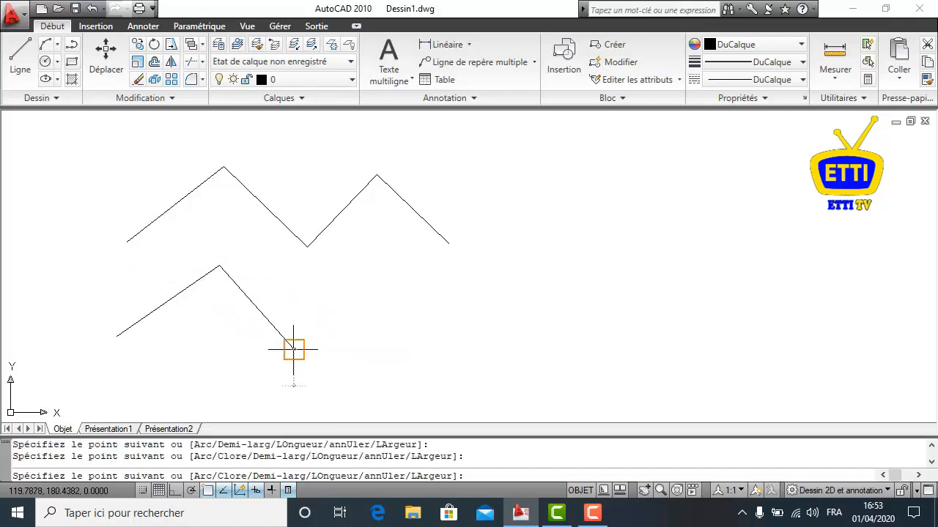
click(370, 278)
click(432, 342)
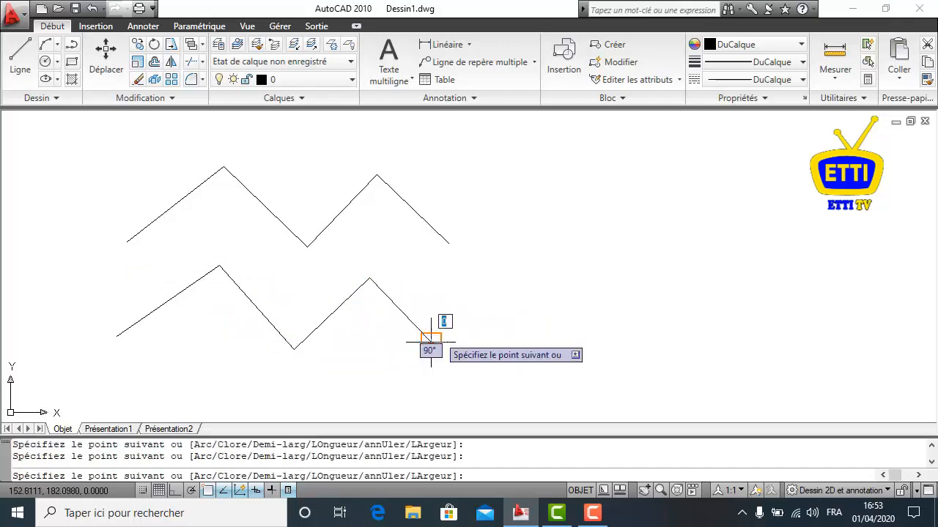
key(Return)
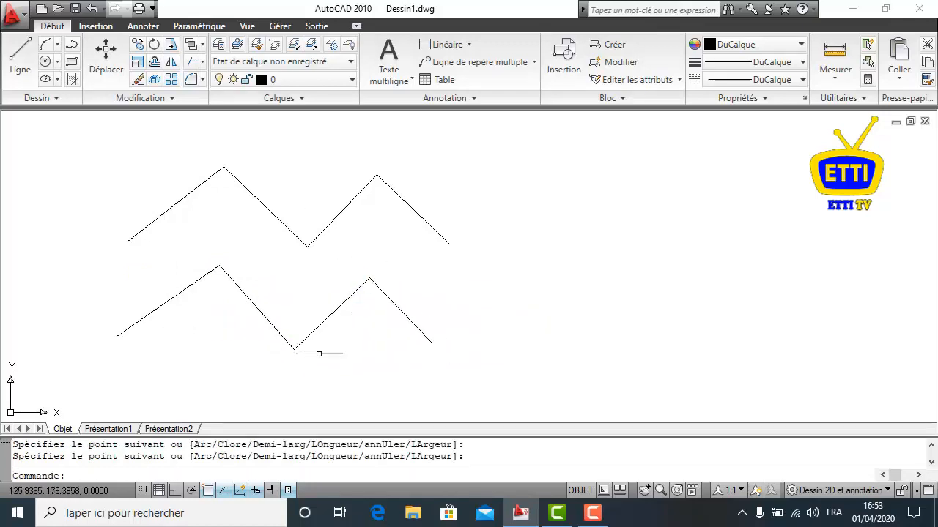
Step: Select the upper zigzag's second segment and the whole lower polyline with crossing windows, and erase both
click(281, 169)
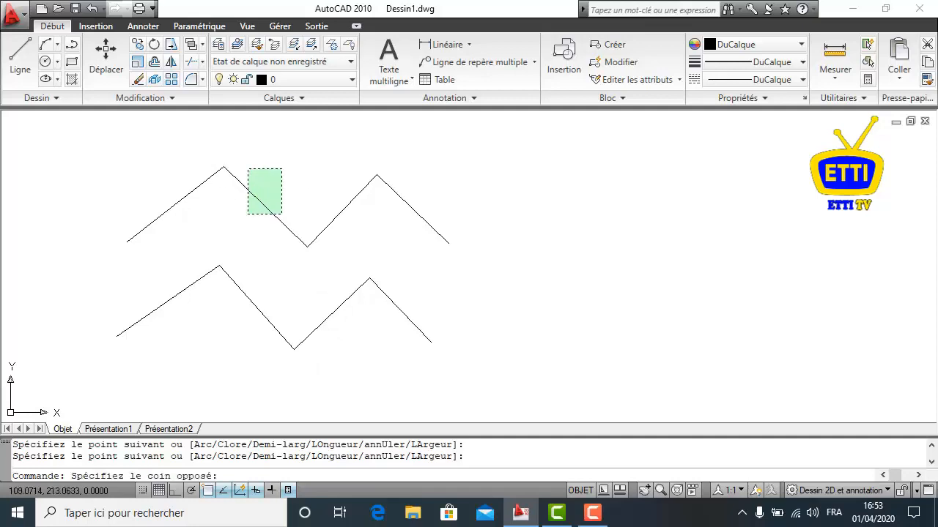
click(246, 225)
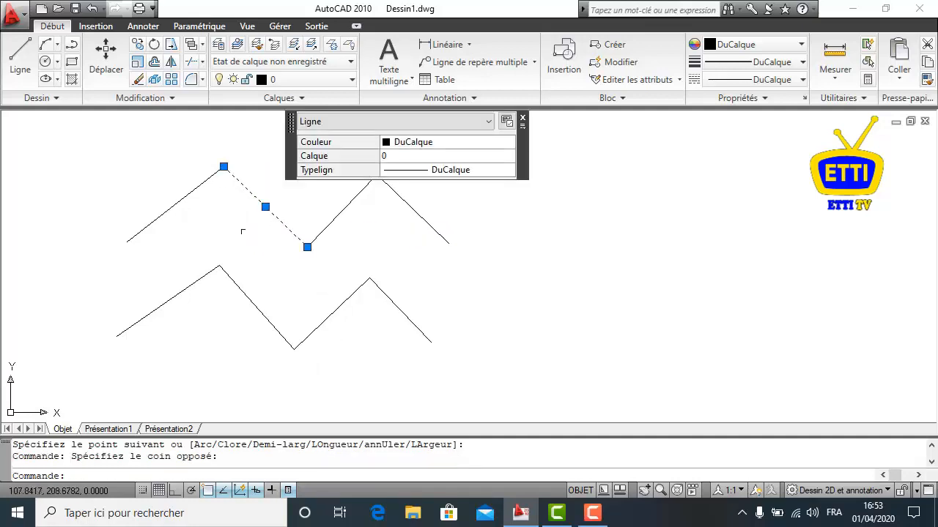
click(264, 277)
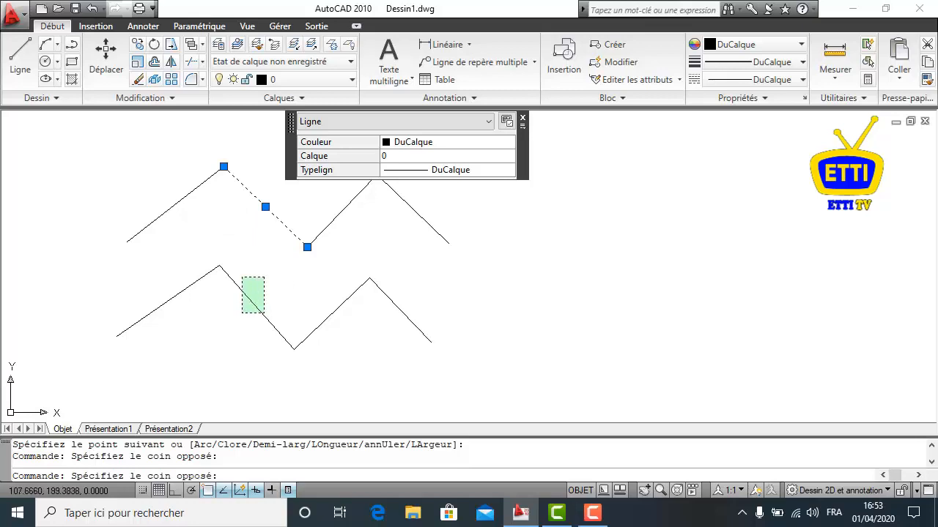
click(241, 315)
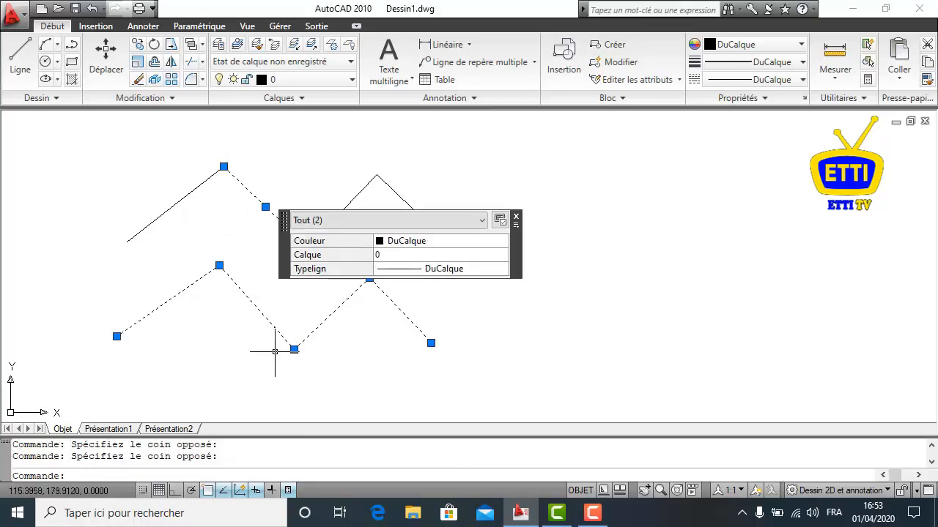
click(517, 219)
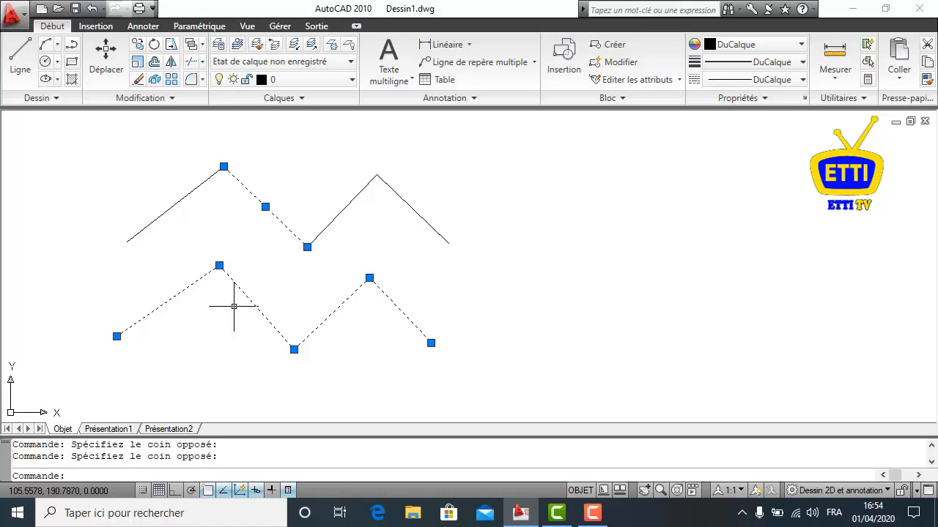
key(Delete)
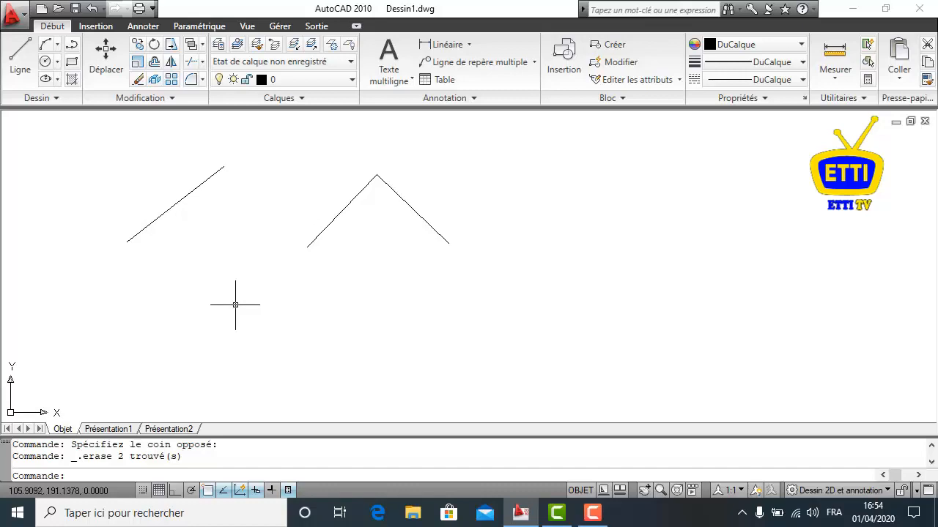
Step: Erase the remaining segments of the upper zigzag together using one crossing window
click(516, 152)
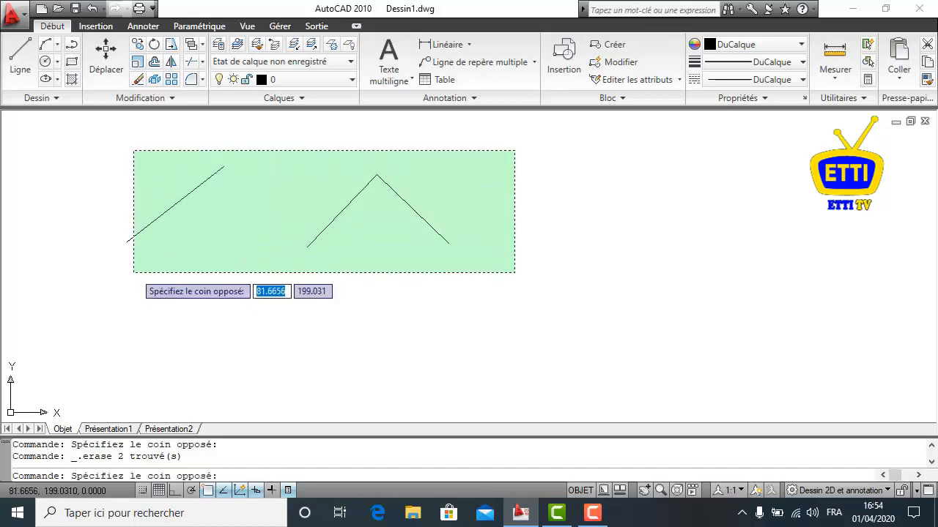
click(132, 273)
key(Delete)
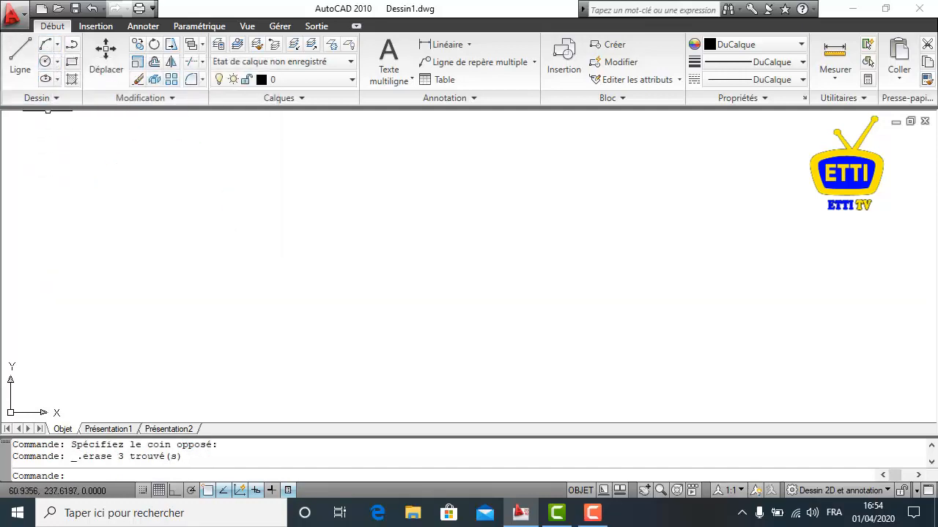
Step: Draw a freehand arc through three points, curving upward, with the 3-point Arc command
click(58, 46)
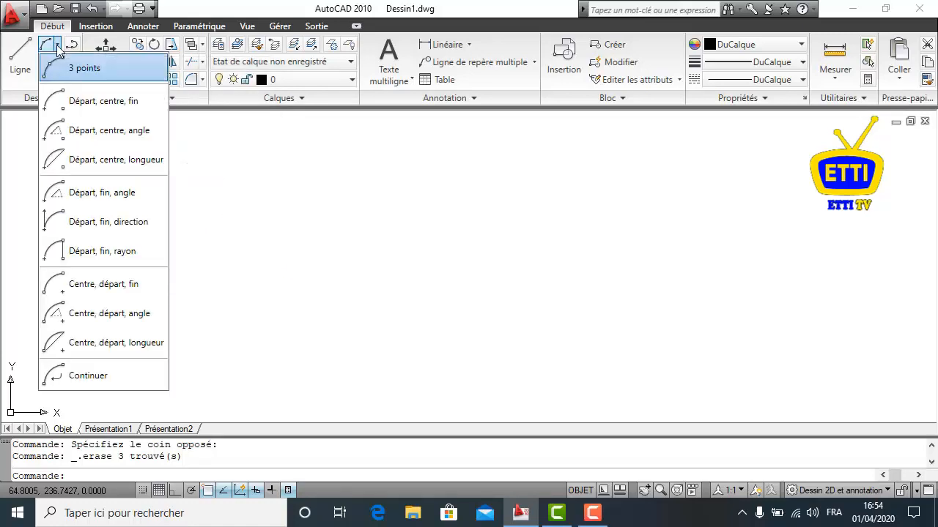
click(86, 68)
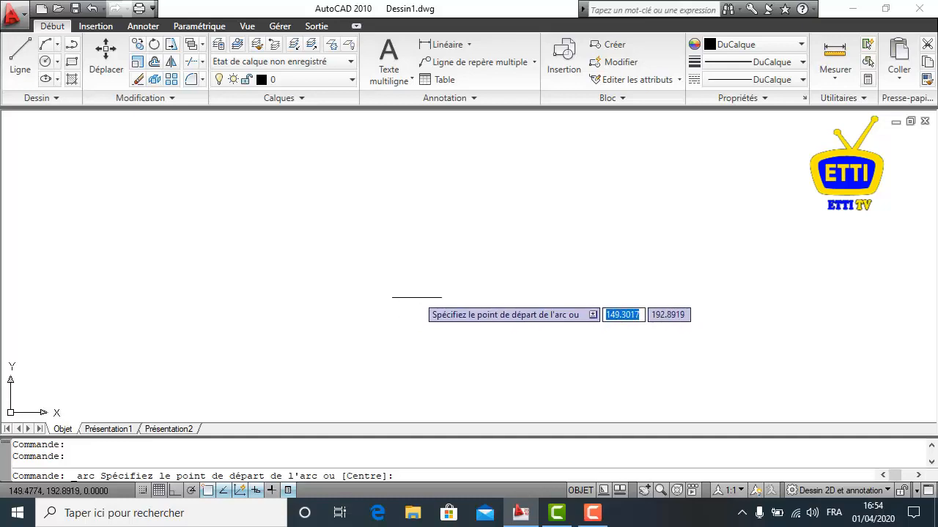
click(434, 284)
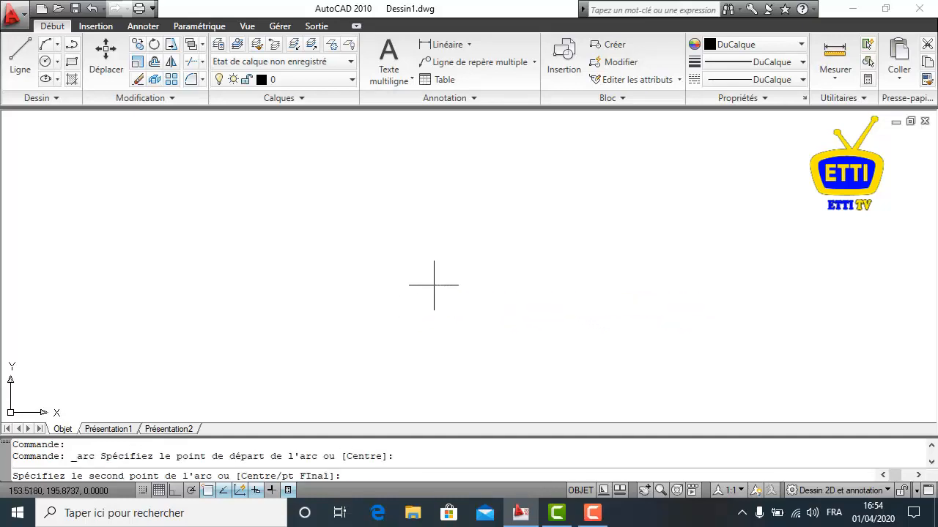
click(367, 175)
click(266, 230)
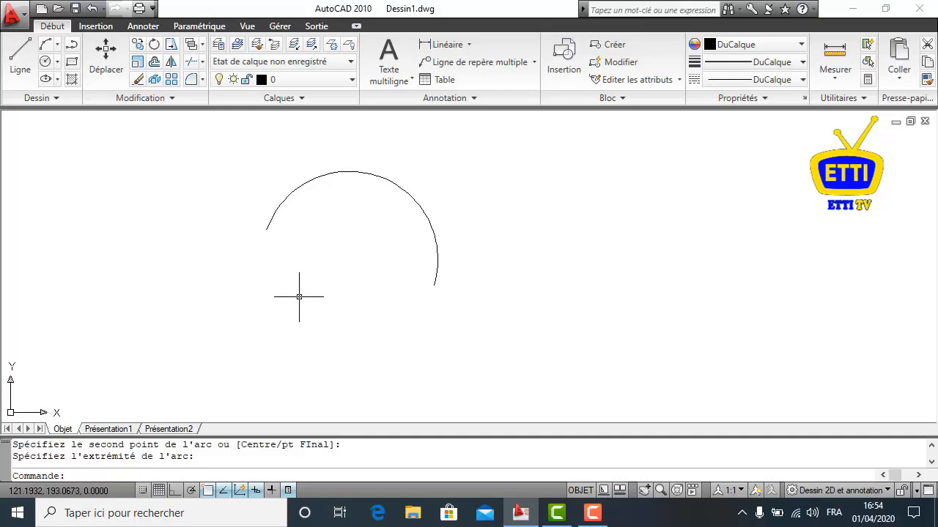
Step: Select the three-point arc with a crossing window and erase it
click(432, 209)
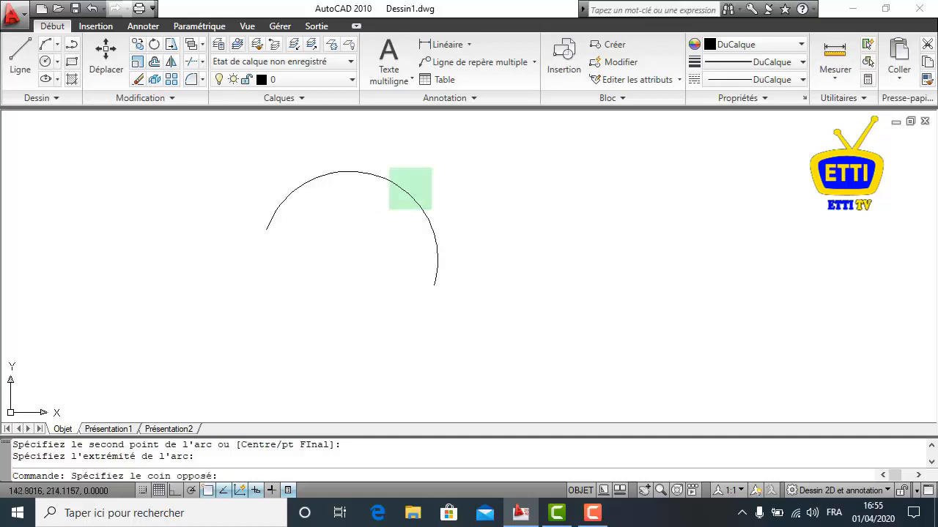
click(388, 168)
key(Delete)
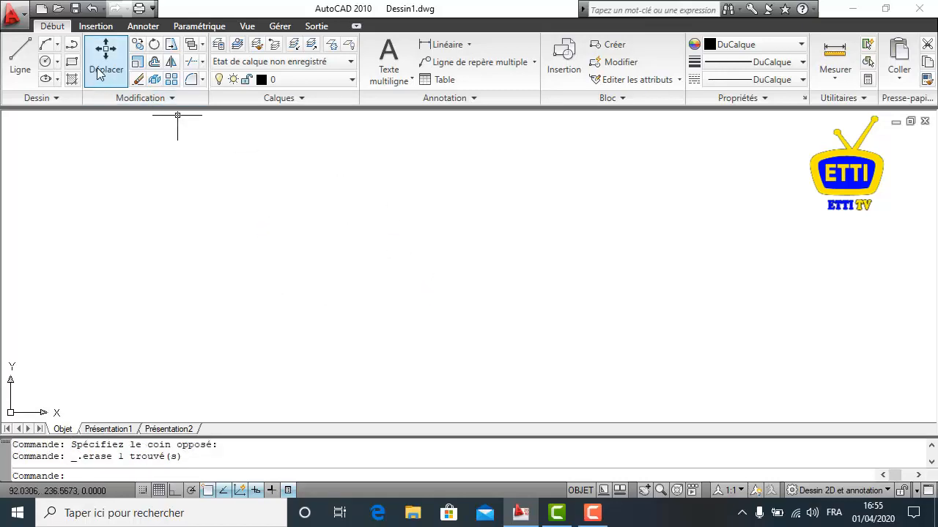
Step: Draw an upward-curving arc by start, centre and end (Départ, centre, fin), with a radius of about 40.2
click(57, 45)
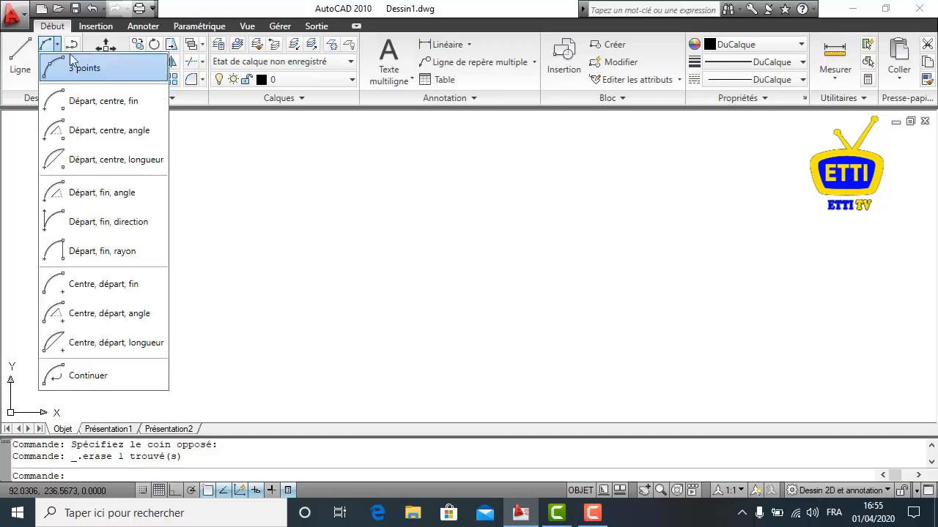
click(107, 108)
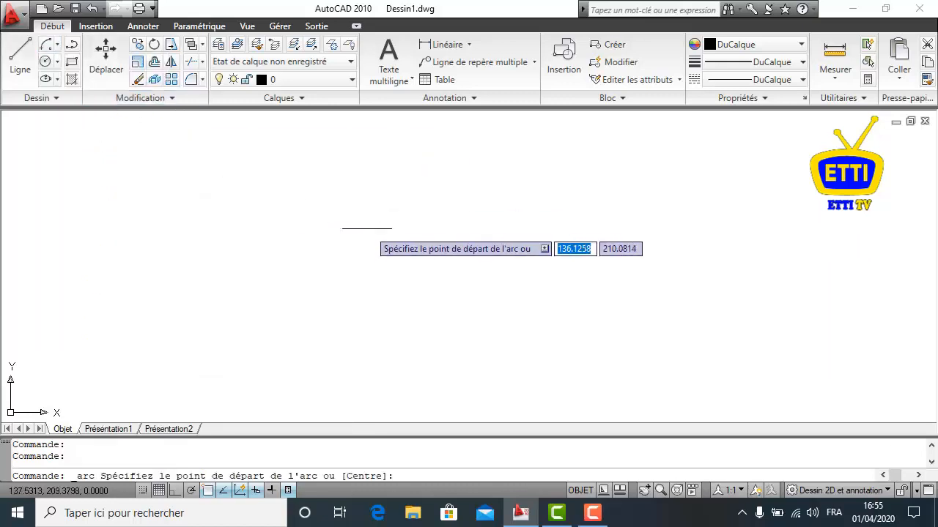
click(464, 231)
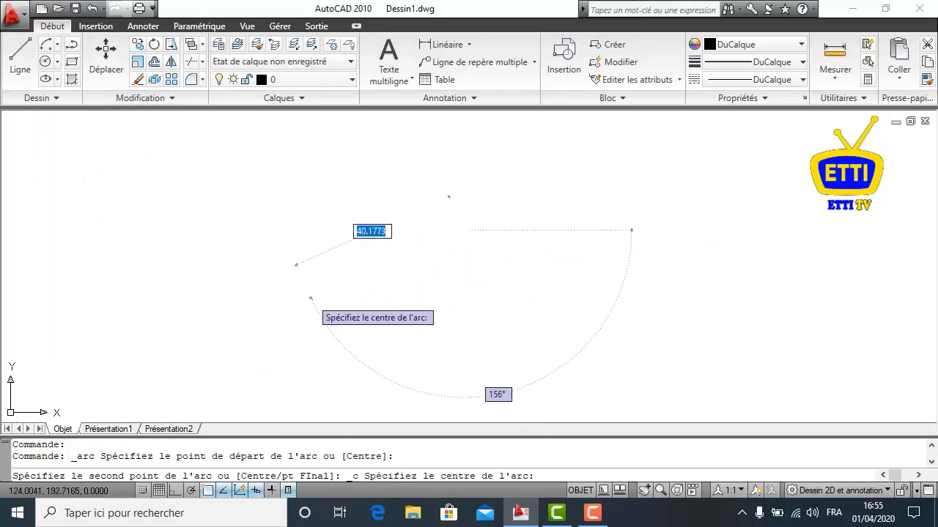
click(311, 298)
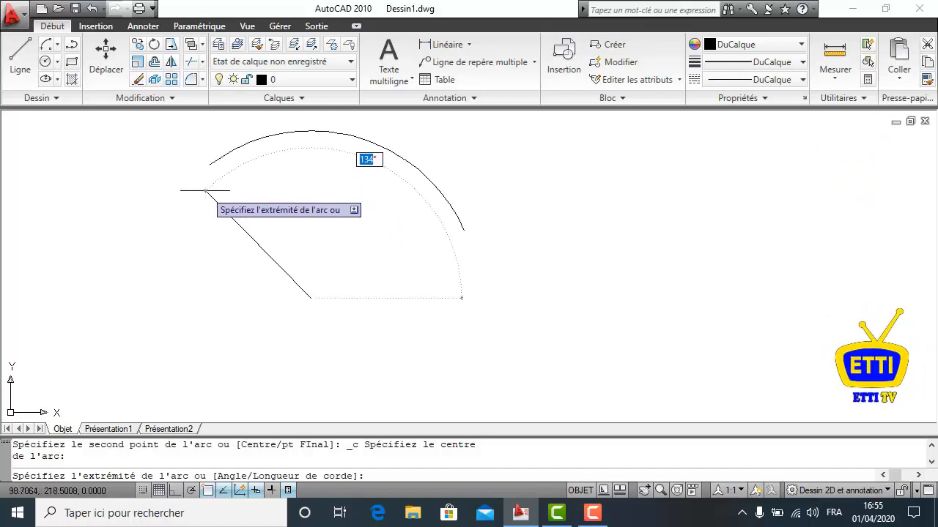
click(126, 145)
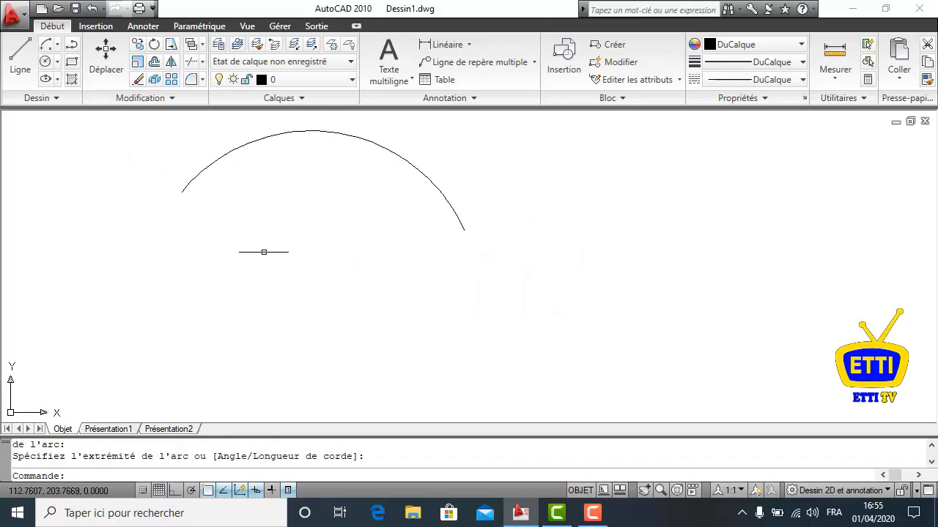
Step: Select the start-centre-end arc with a crossing window and erase it
click(446, 159)
click(405, 192)
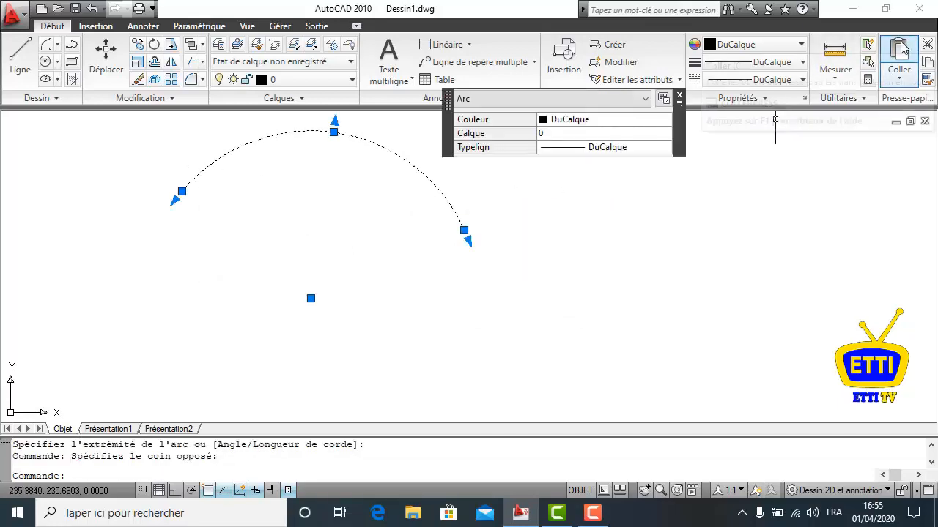
key(Delete)
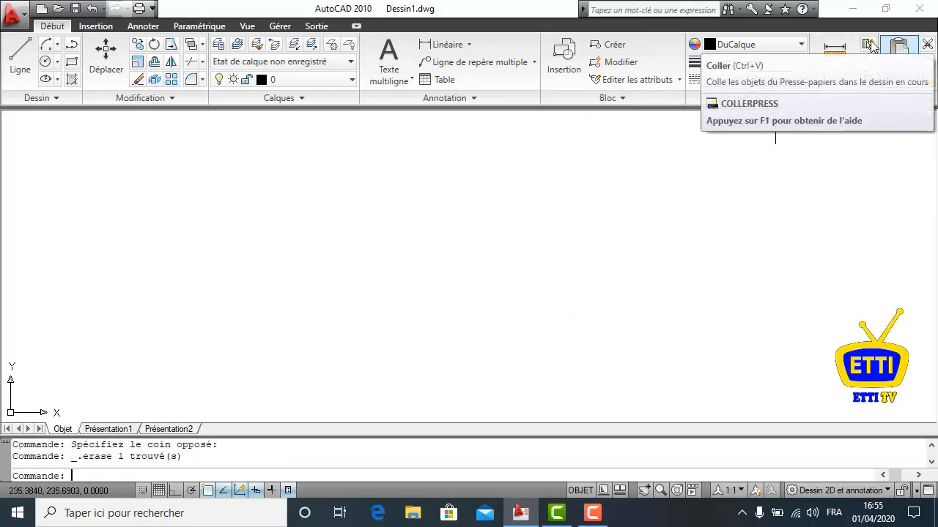
Step: Draw an arc by start, centre and angle (Départ, centre, angle) with a radius of about 38.5 and an included angle of 50°
click(56, 44)
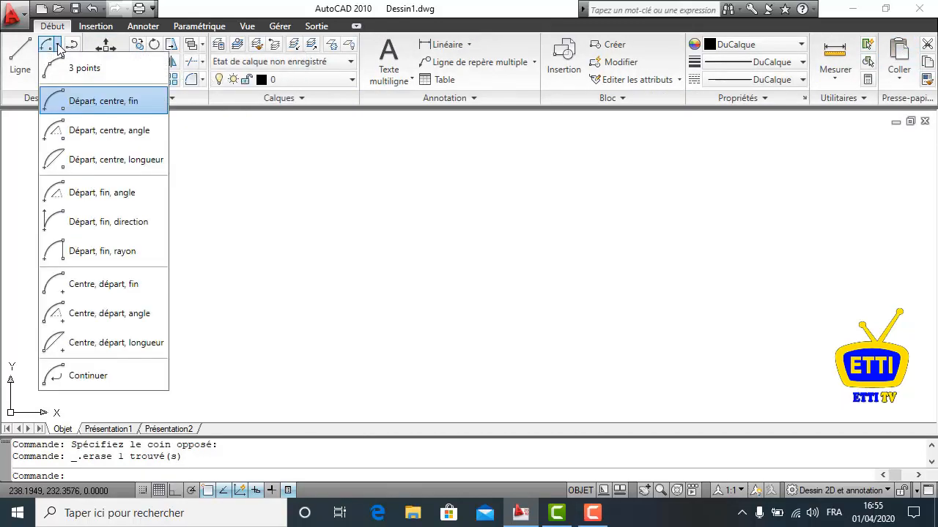
click(117, 133)
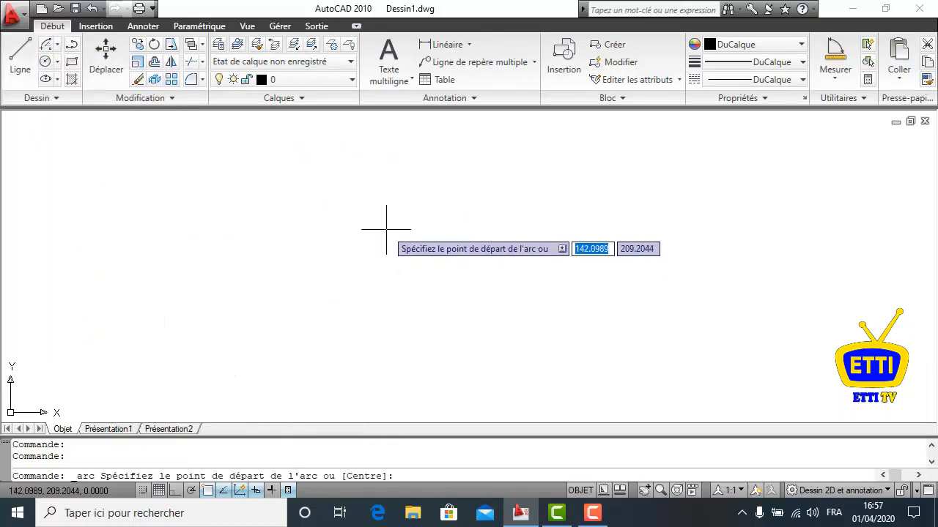
click(386, 229)
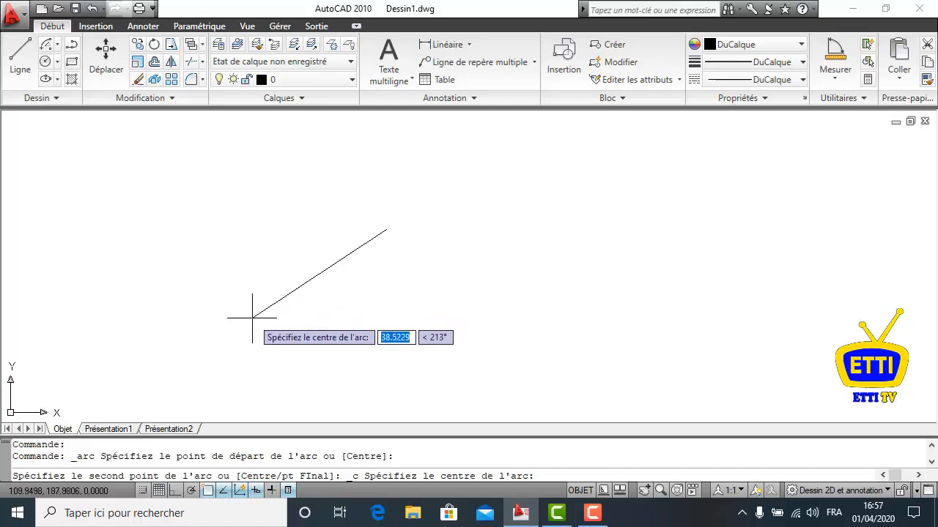
click(252, 318)
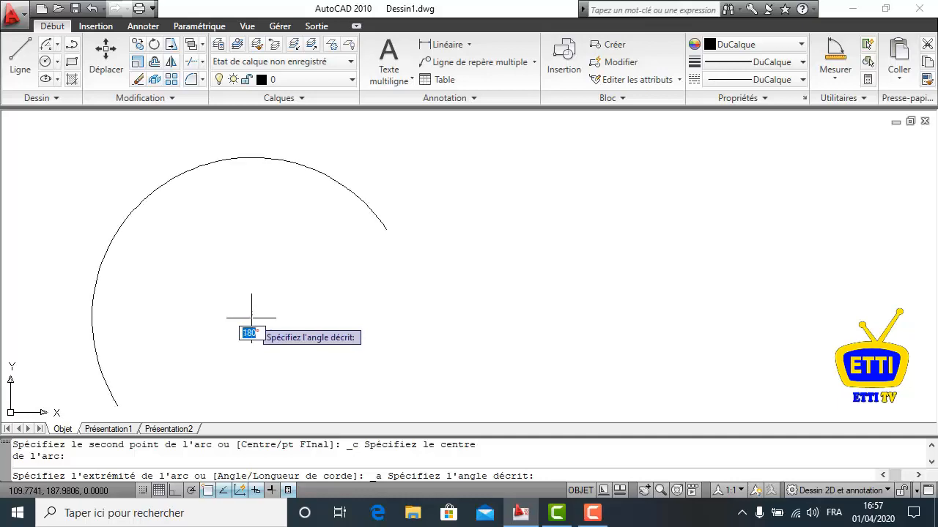
text(0)
key(Return)
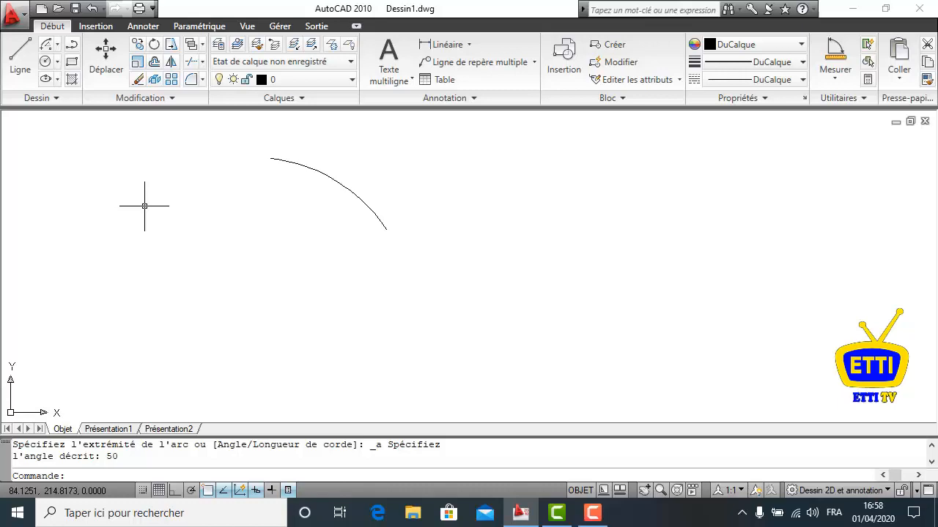
Step: Draw a second start-centre-angle arc to the right of the first, with an included angle of -50°
click(58, 47)
click(84, 128)
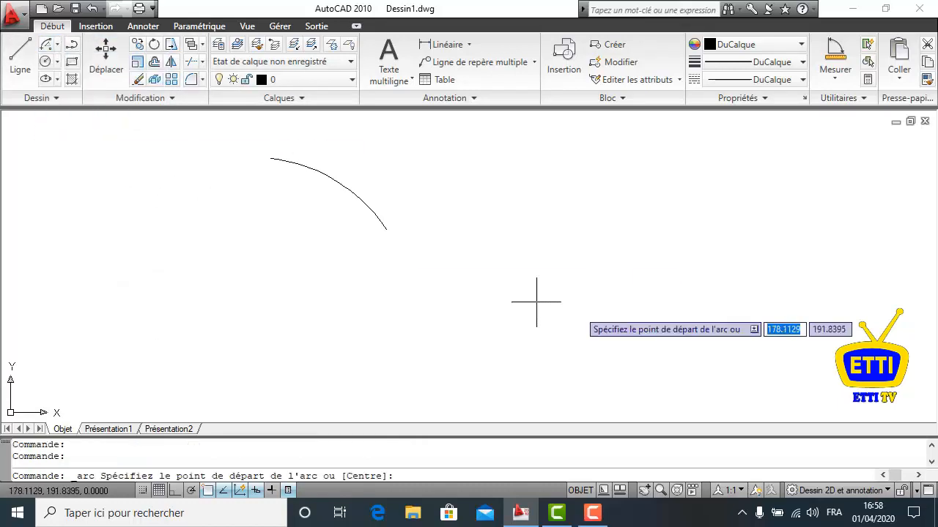
click(634, 203)
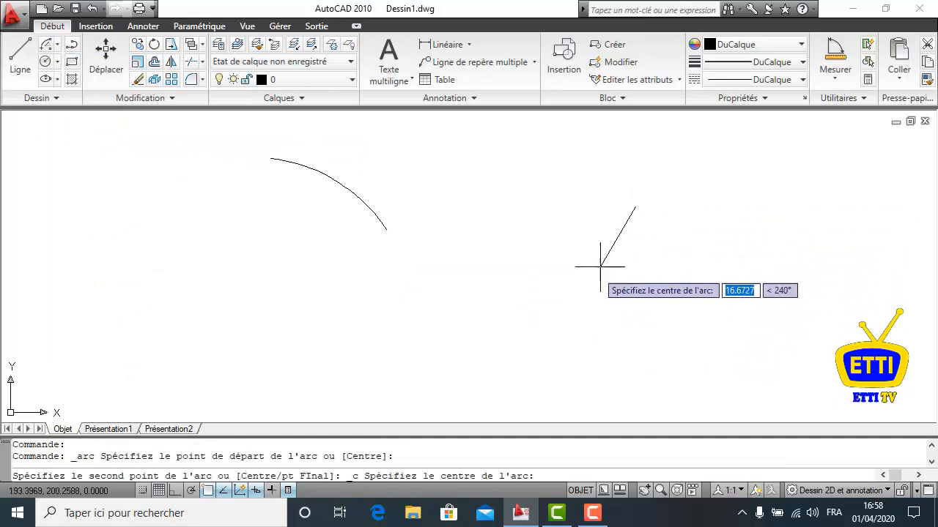
click(534, 305)
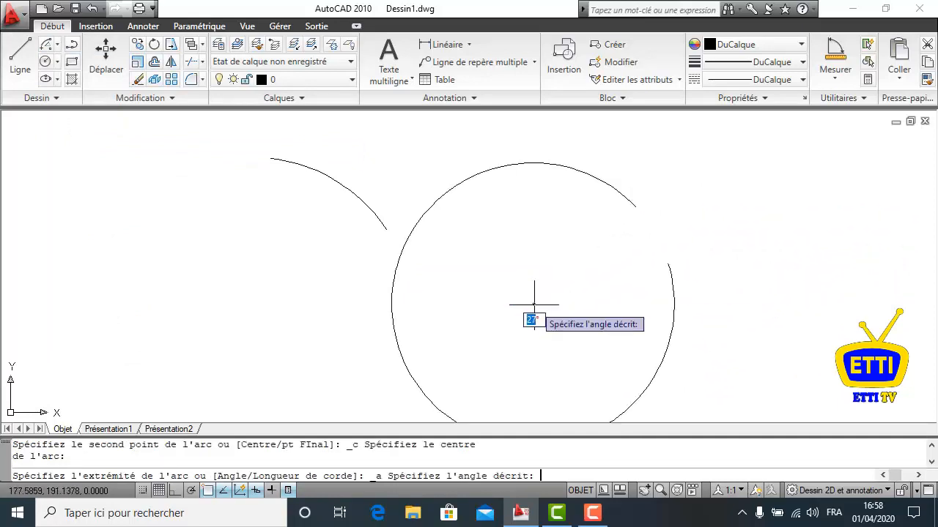
text(-50)
key(Return)
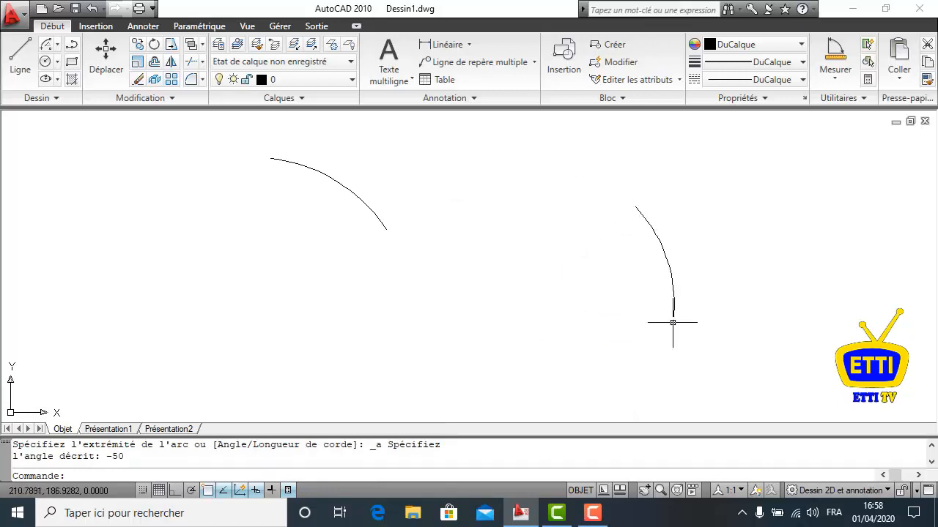
Step: Measure the included angle of the arc drawn with -50°
click(837, 79)
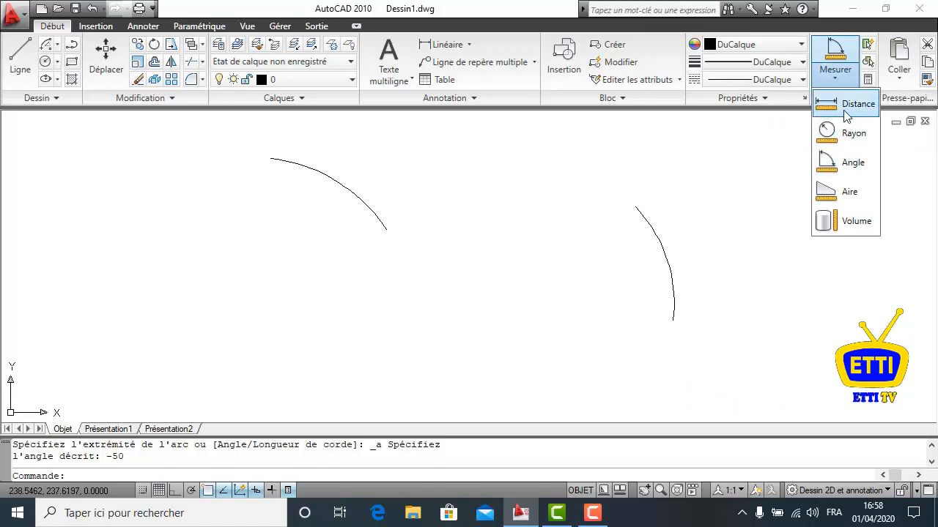
click(851, 162)
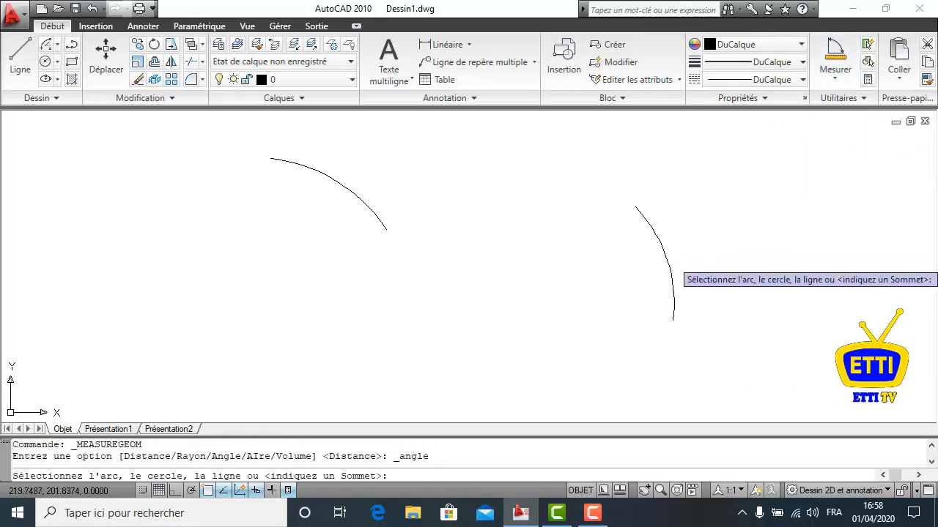
click(662, 249)
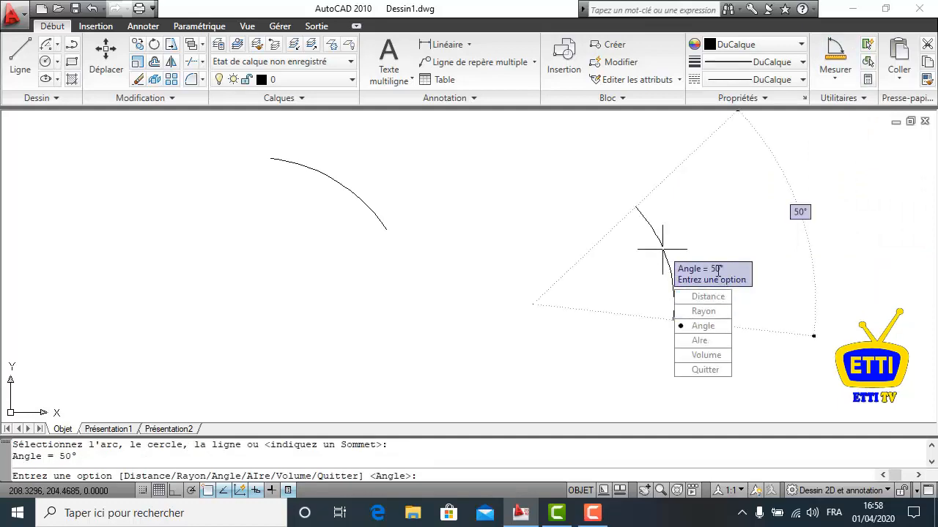
key(Escape)
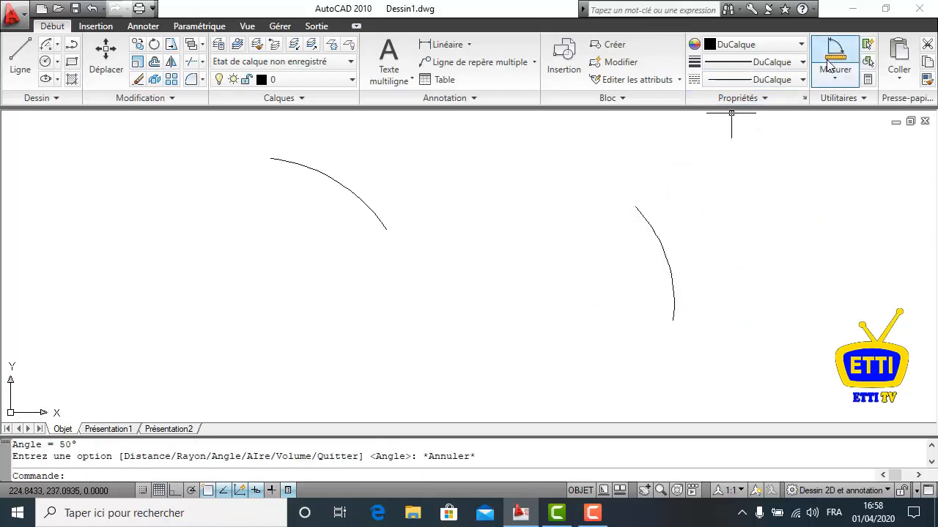
Step: Measure the included angle of the first start-centre-angle arc
click(835, 73)
click(835, 79)
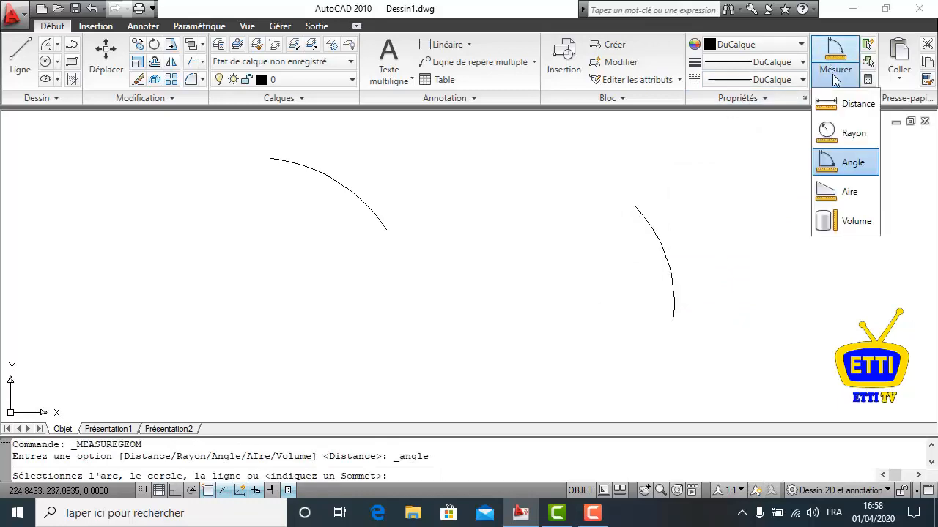
click(849, 157)
click(344, 183)
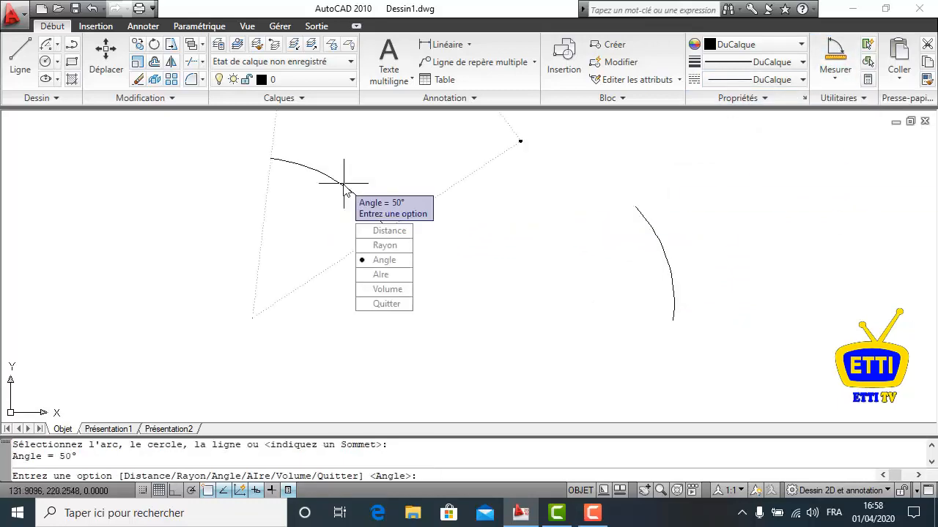
key(Escape)
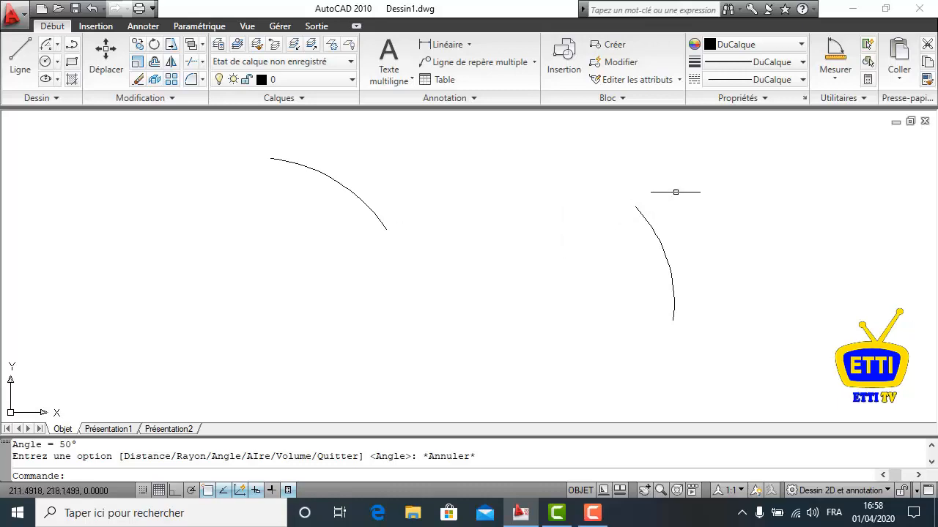
Step: Select both start-centre-angle arcs with a crossing window and erase them
click(681, 187)
click(288, 291)
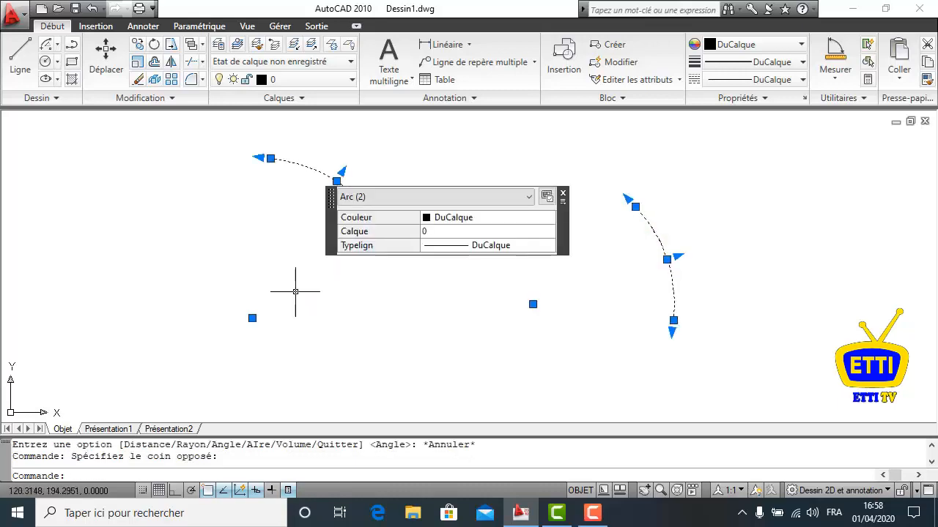
key(Delete)
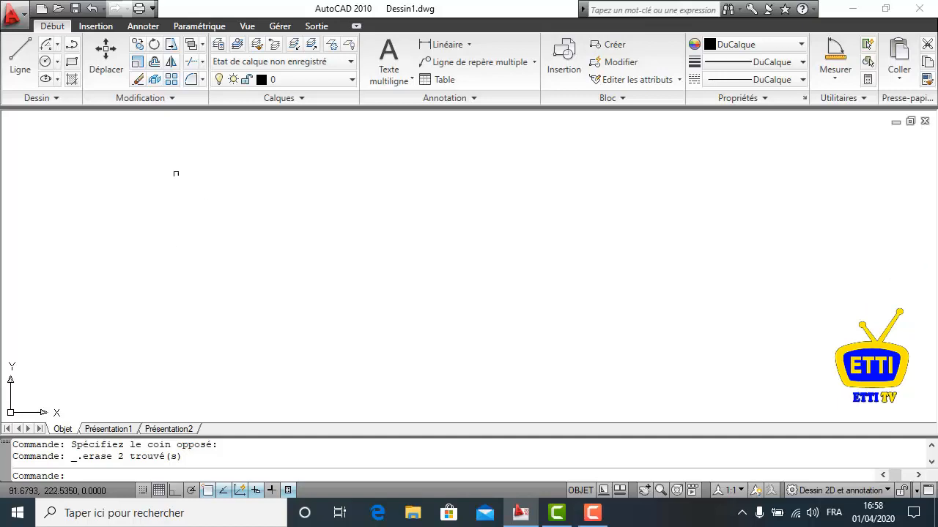
Step: Draw an arc by start, centre and length (Départ, centre, longueur) with a radius of about 44.8 and a chord length of 30
click(57, 45)
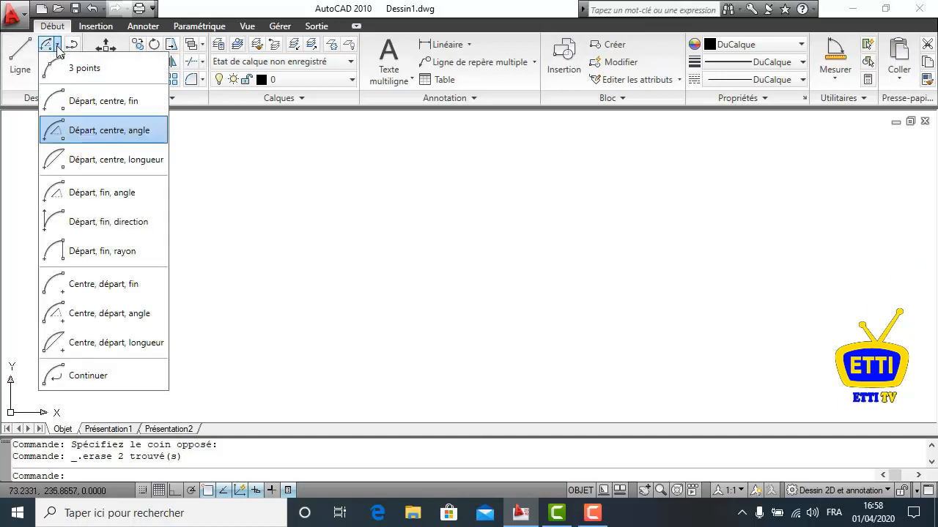
click(121, 169)
click(459, 187)
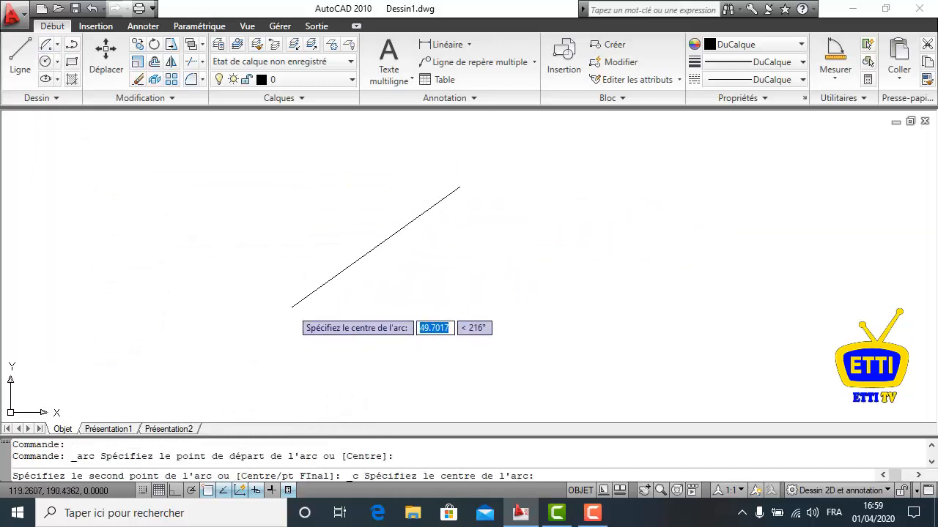
click(330, 320)
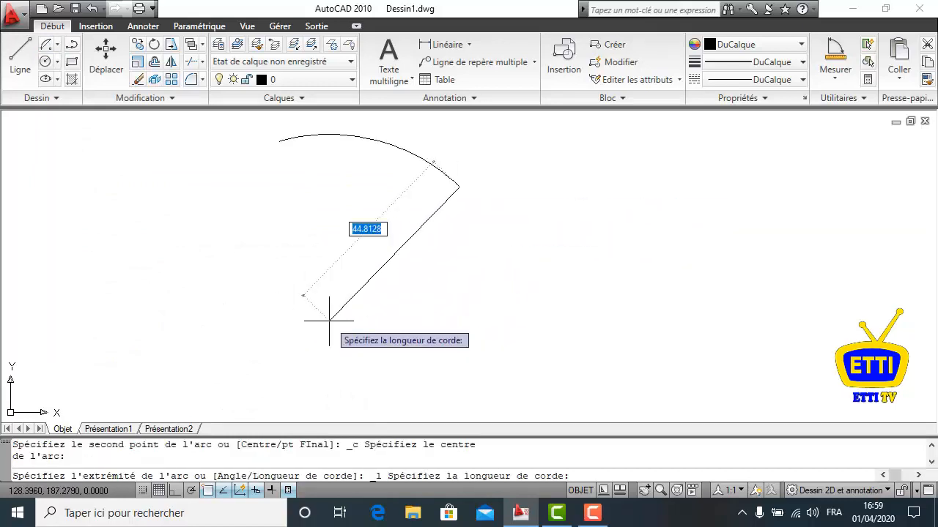
text(30)
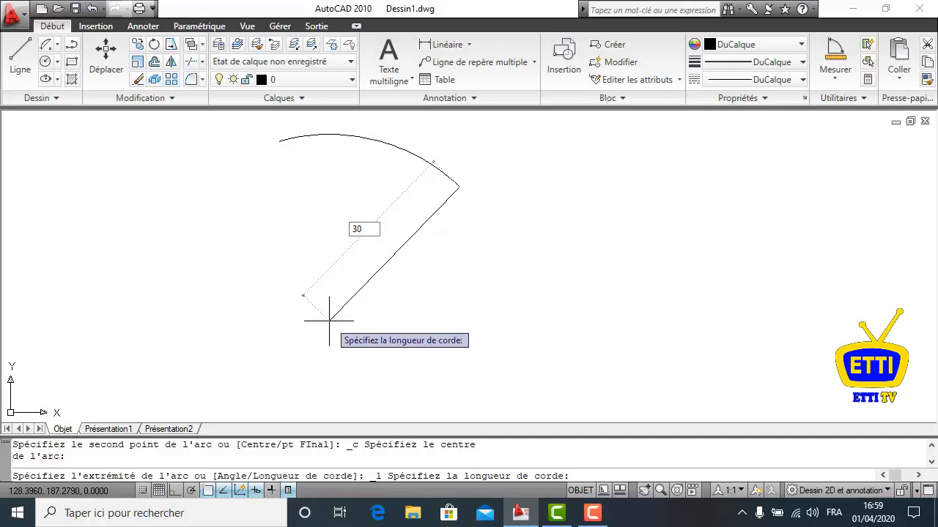
key(Return)
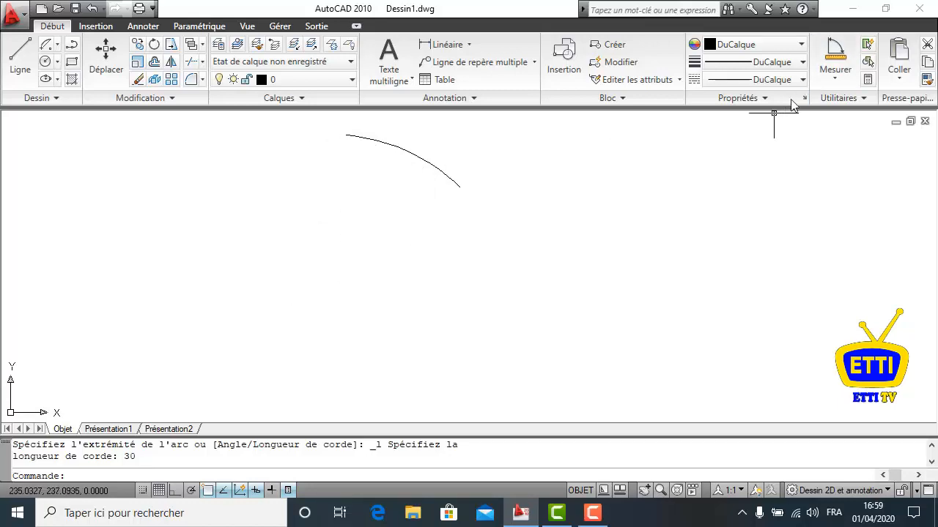
Step: Measure the chord distance between the two endpoints of the start-centre-length arc
click(835, 73)
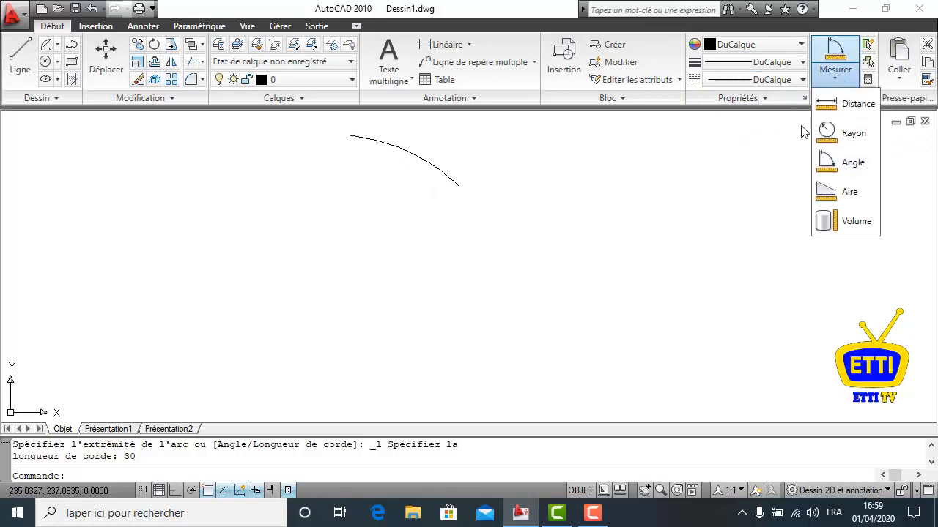
click(850, 103)
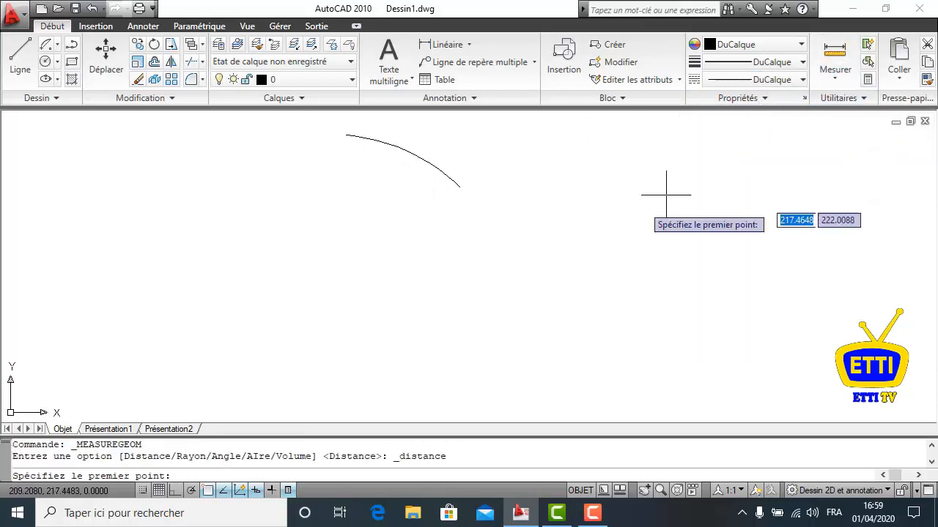
click(463, 188)
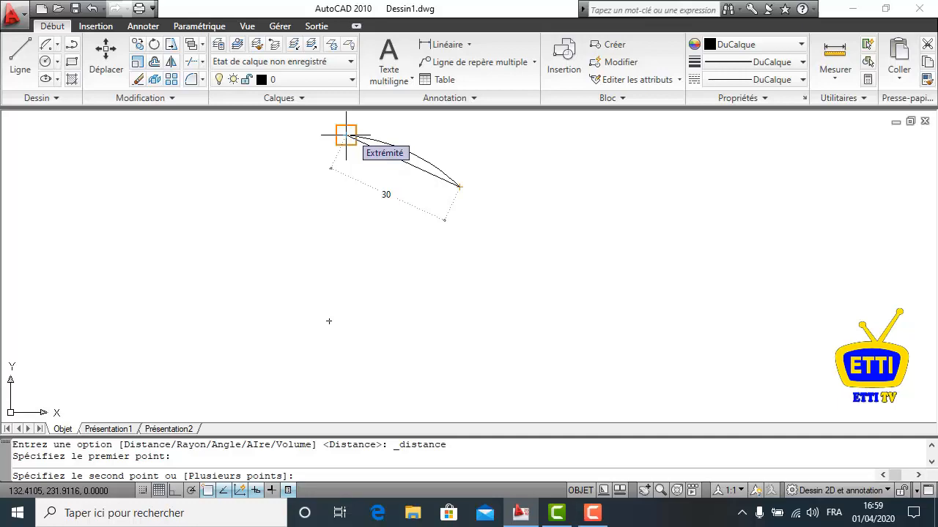
key(Escape)
Step: Select the start-centre-length arc with a crossing window and erase it
click(513, 146)
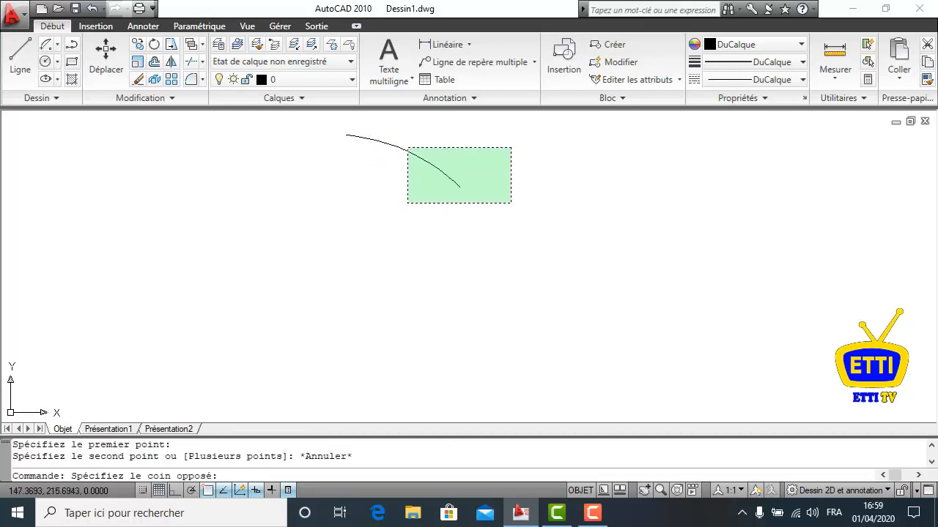
click(405, 204)
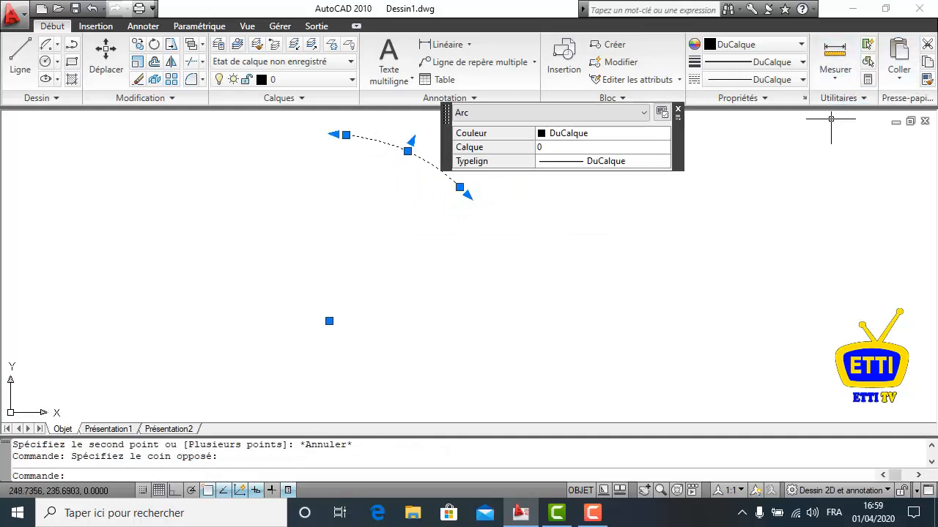
key(Delete)
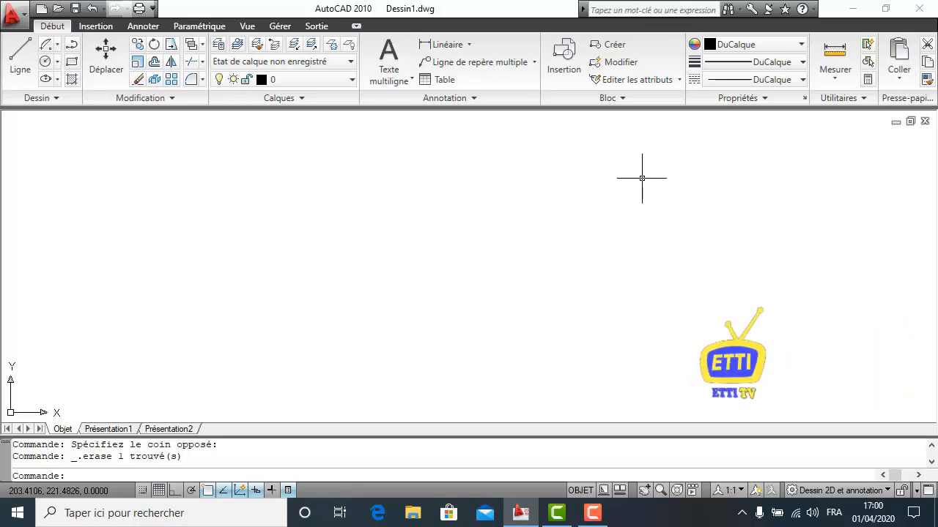
Step: Draw an arc by start, end and angle (Départ, fin, angle), going from right to left, with an included angle of 45°
click(57, 45)
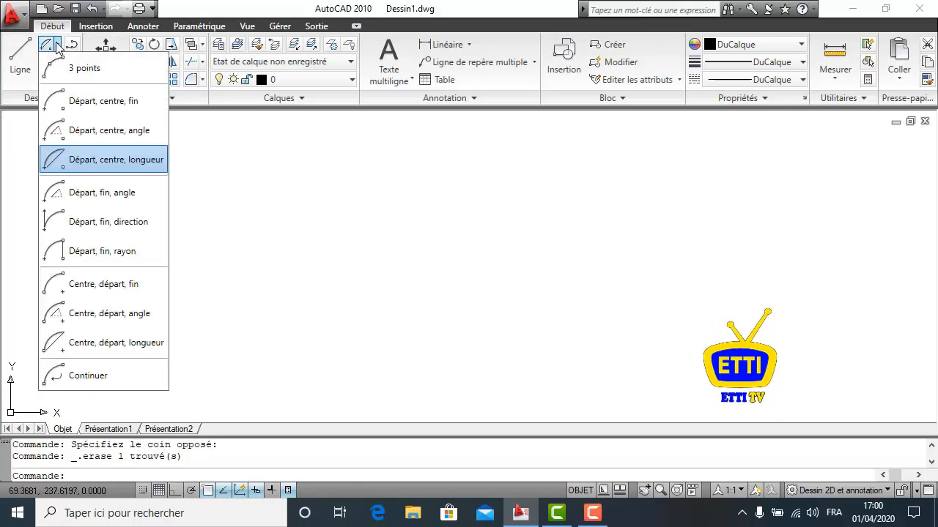
click(142, 201)
click(428, 197)
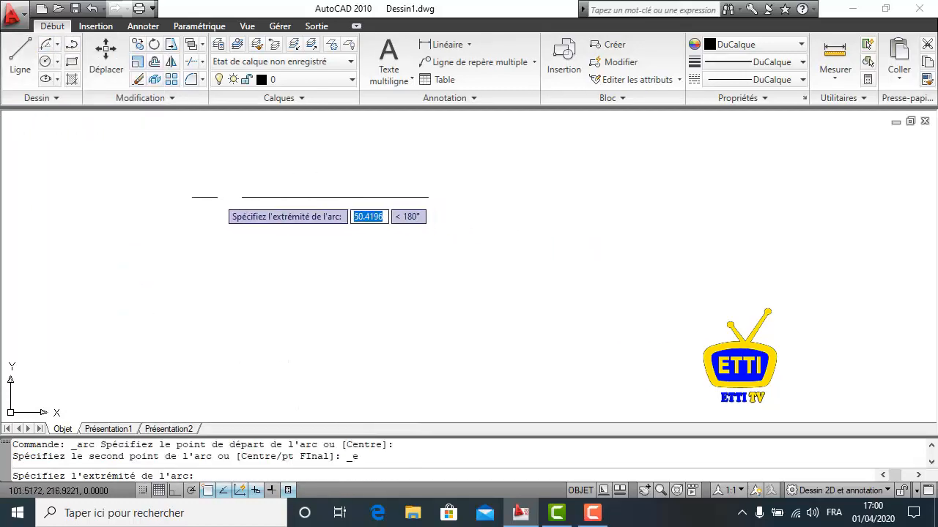
click(223, 226)
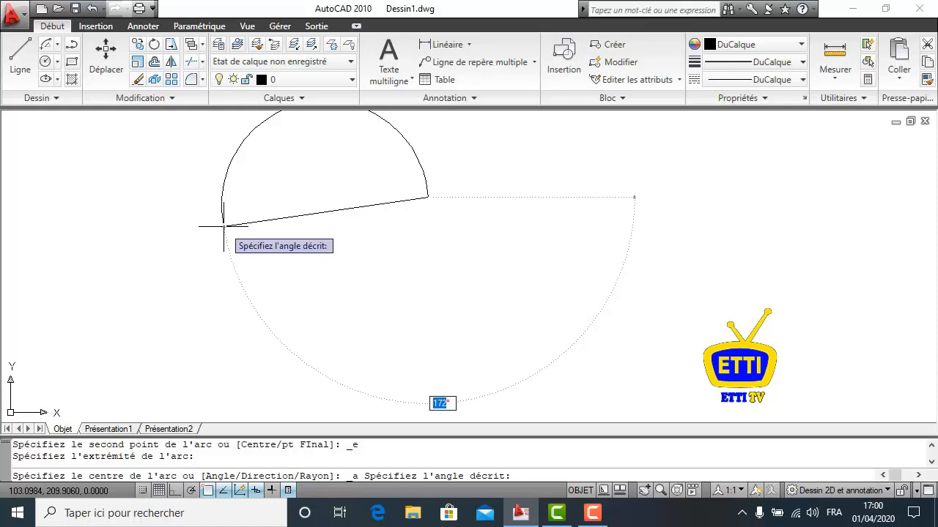
text(45)
key(Return)
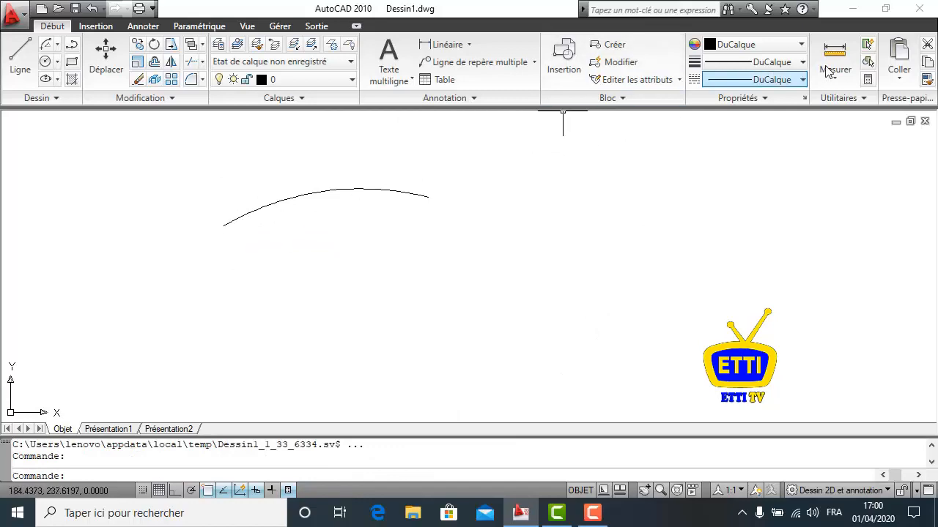
Step: Measure the included angle of the start-end-angle arc
click(834, 74)
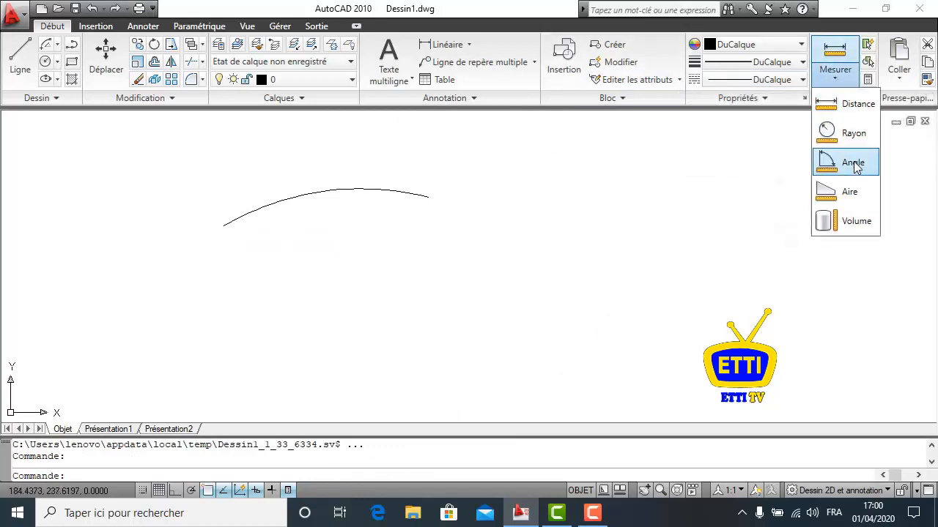
click(854, 164)
click(399, 191)
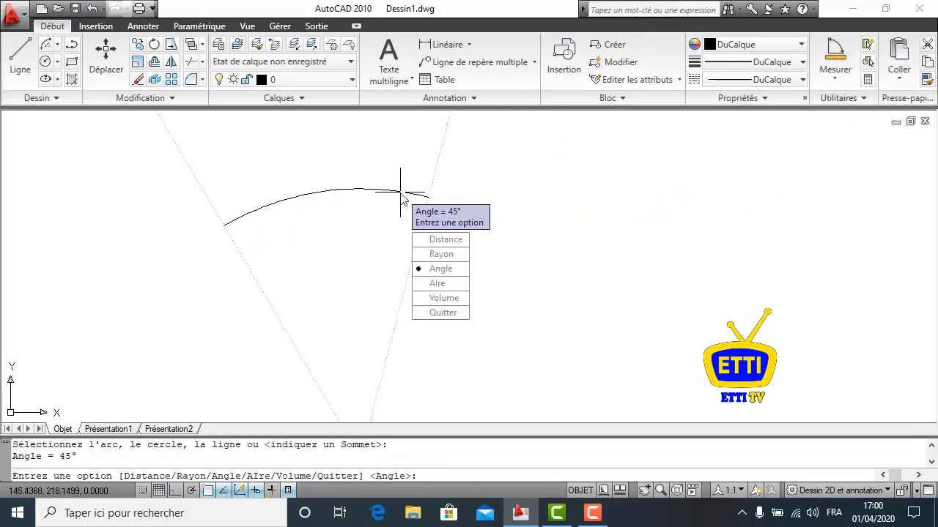
key(Escape)
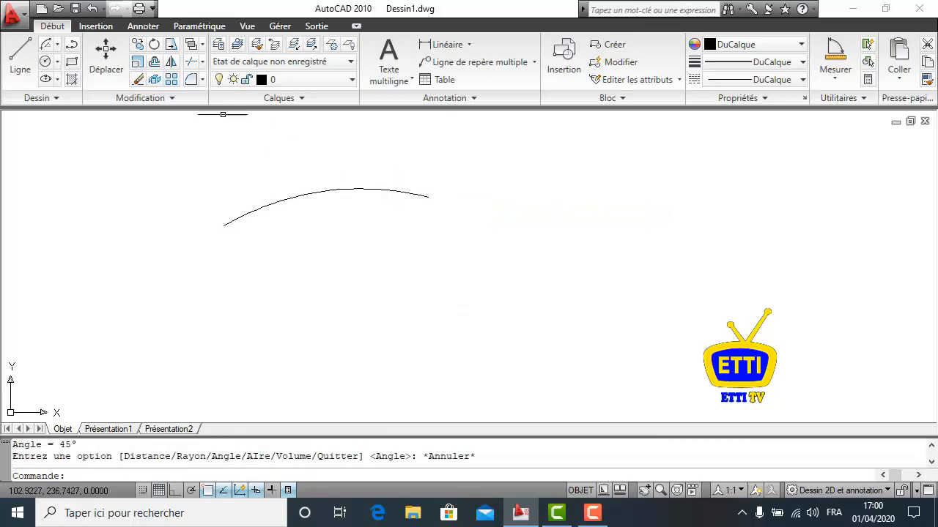
click(58, 45)
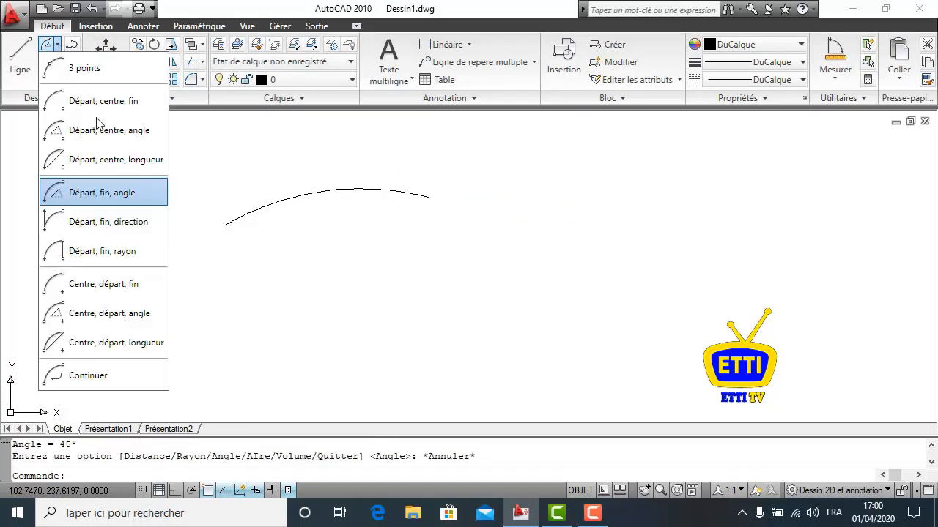
click(139, 193)
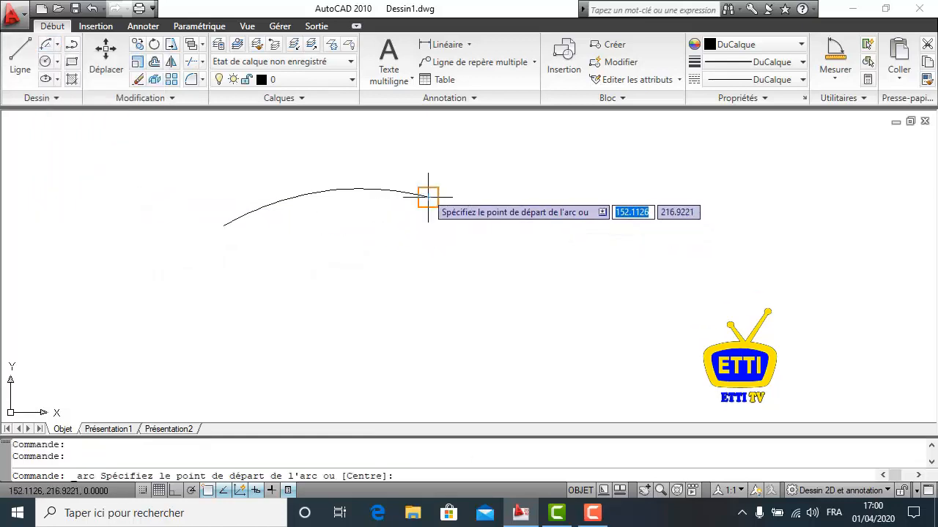
key(Escape)
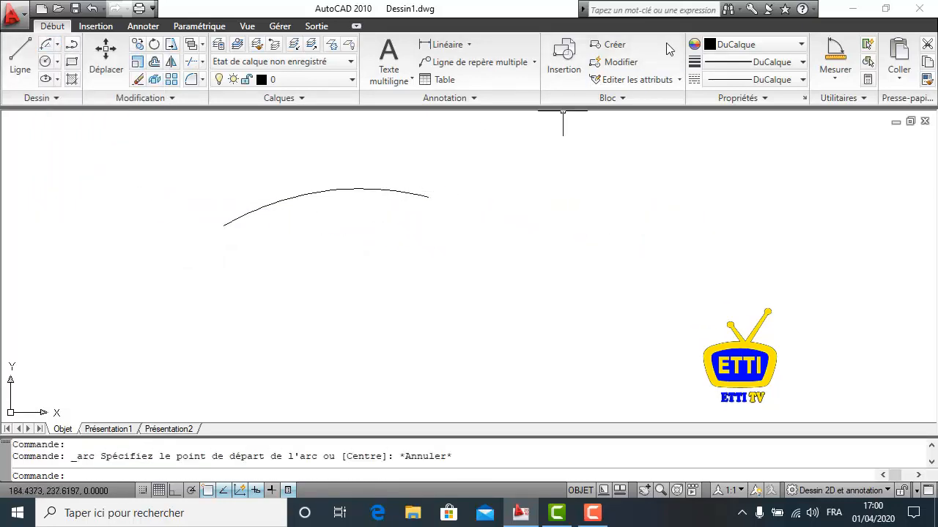
Step: Set the object colour to Rouge and draw a start-end-angle arc of 80° from the existing arc's right endpoint to its left endpoint
click(748, 45)
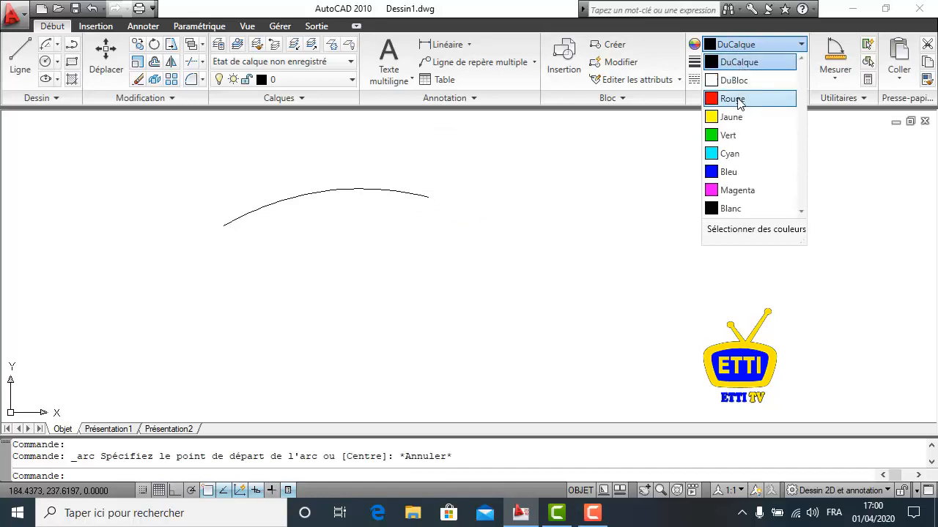
click(733, 98)
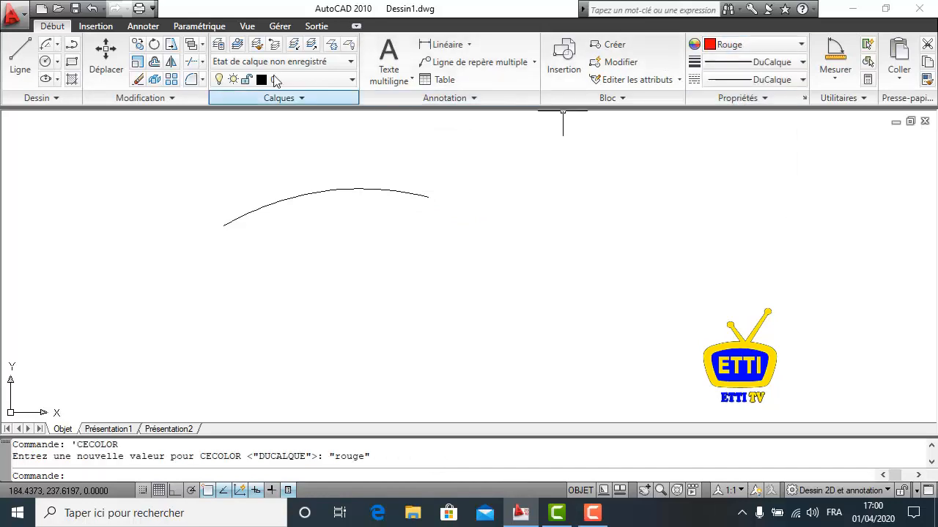
click(58, 44)
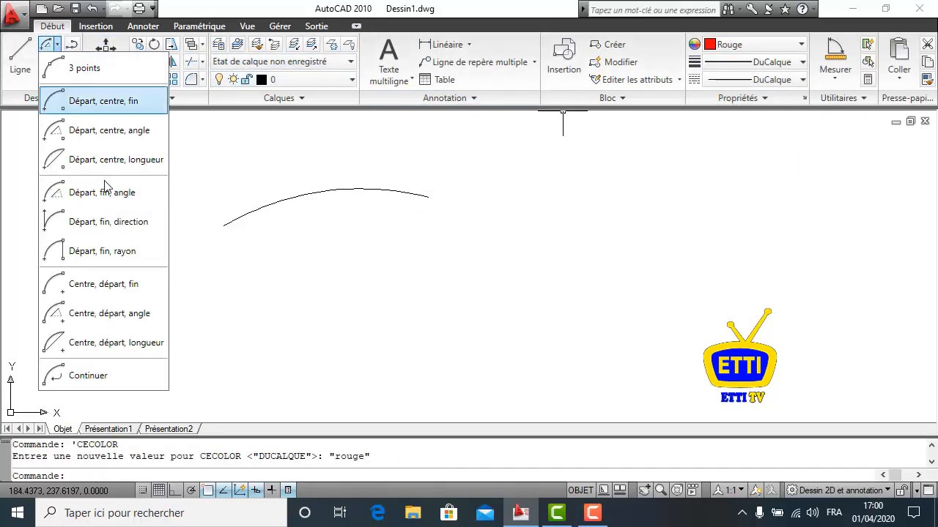
click(126, 202)
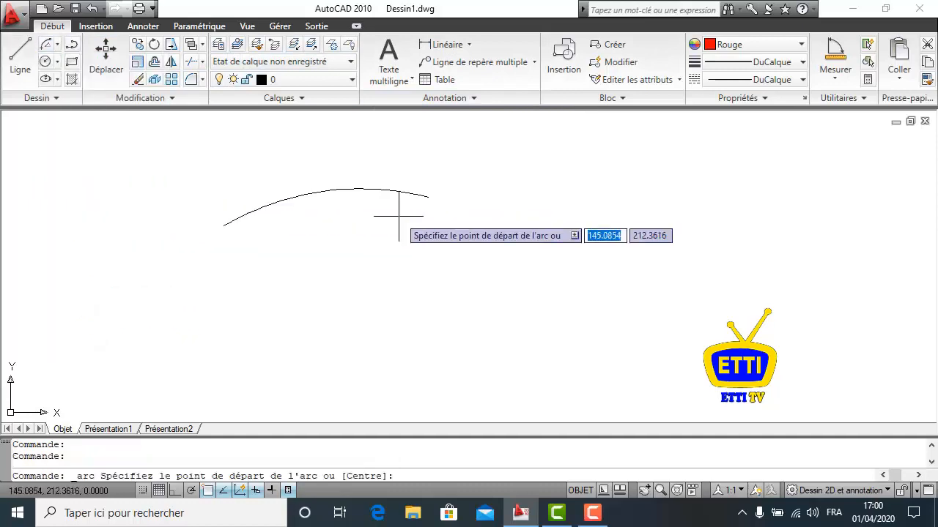
click(428, 197)
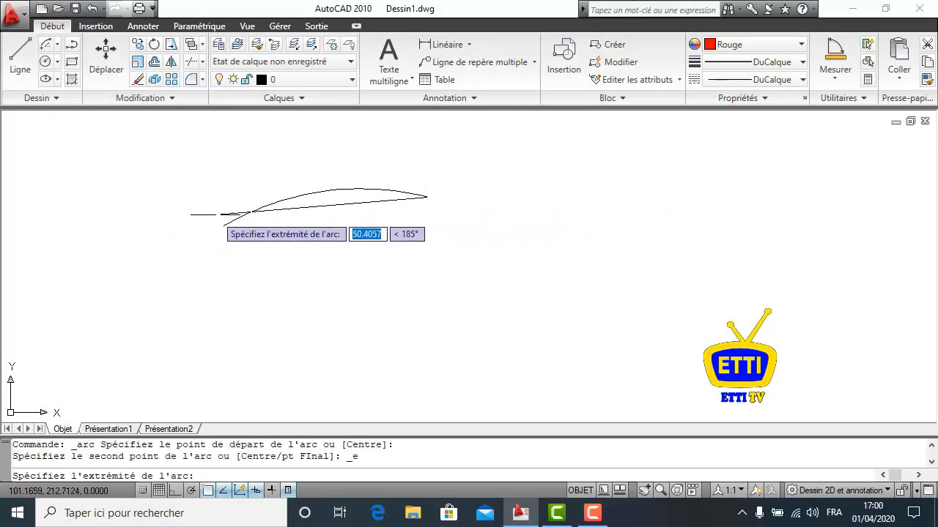
click(223, 227)
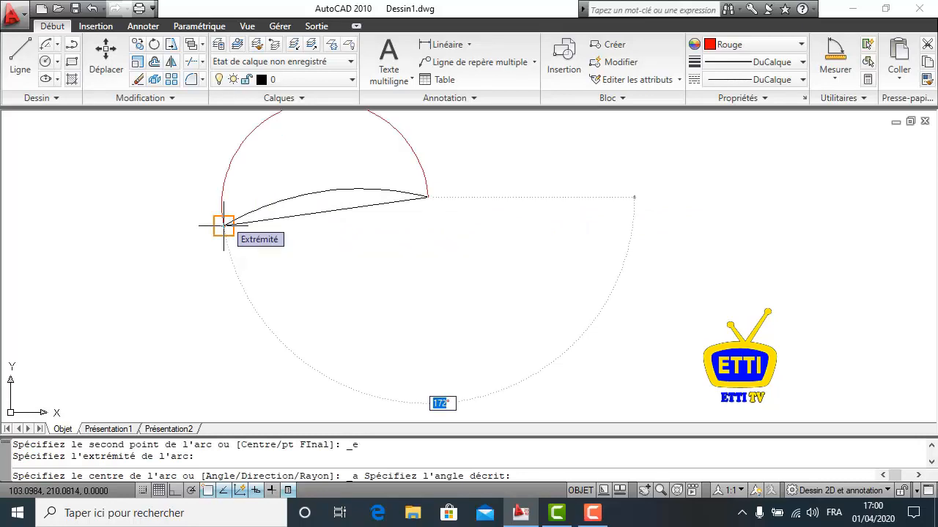
text(80)
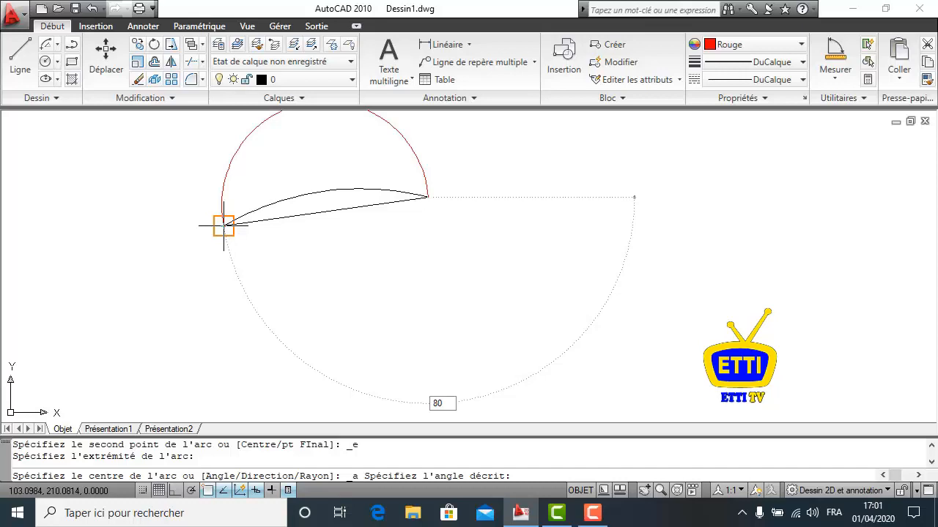
key(Return)
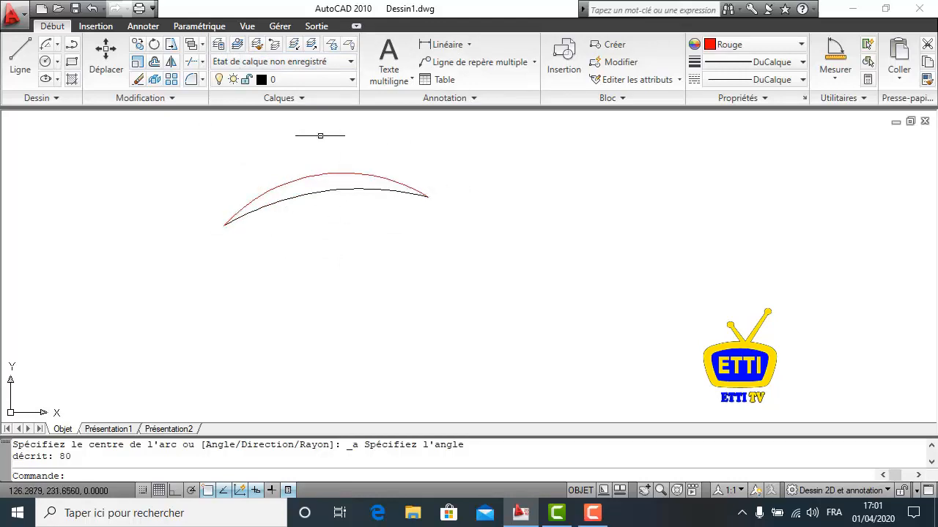
Step: Measure the included angle of the red start-end-angle arc
mouse_move(314, 193)
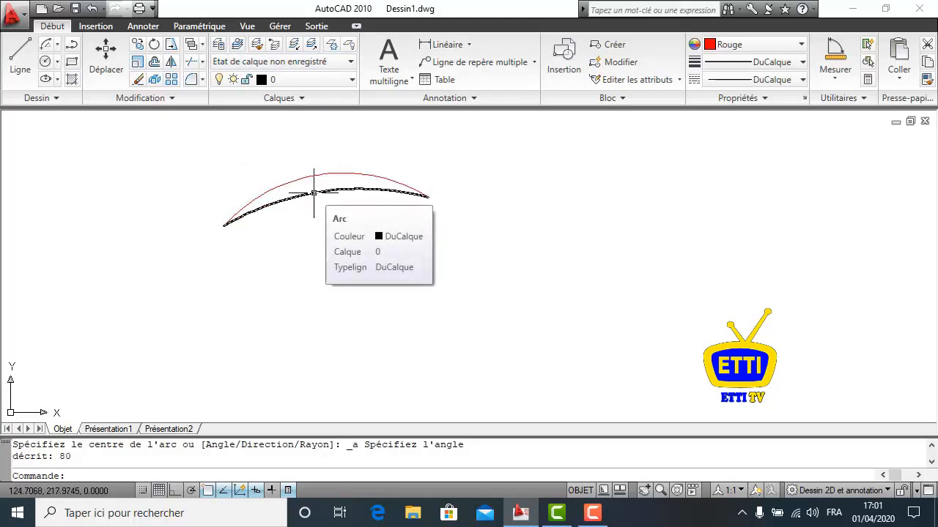
mouse_move(313, 176)
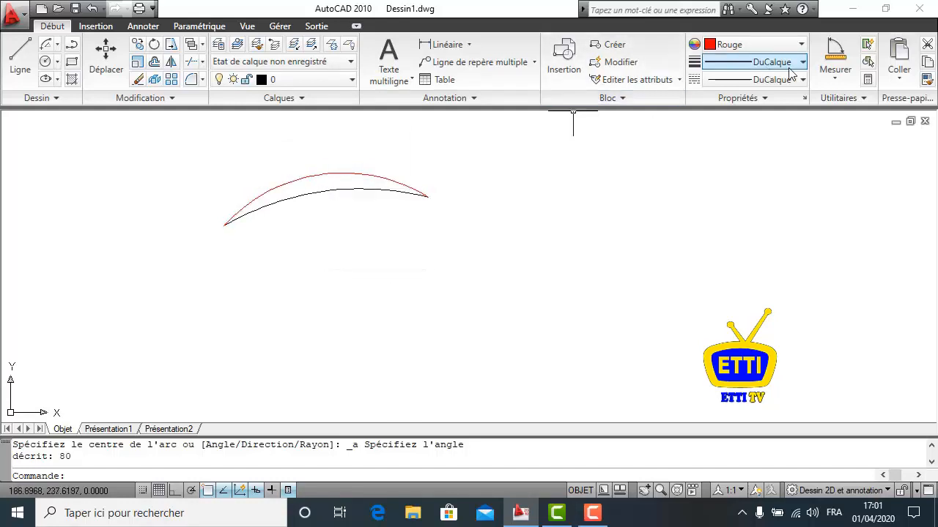
click(837, 79)
click(849, 163)
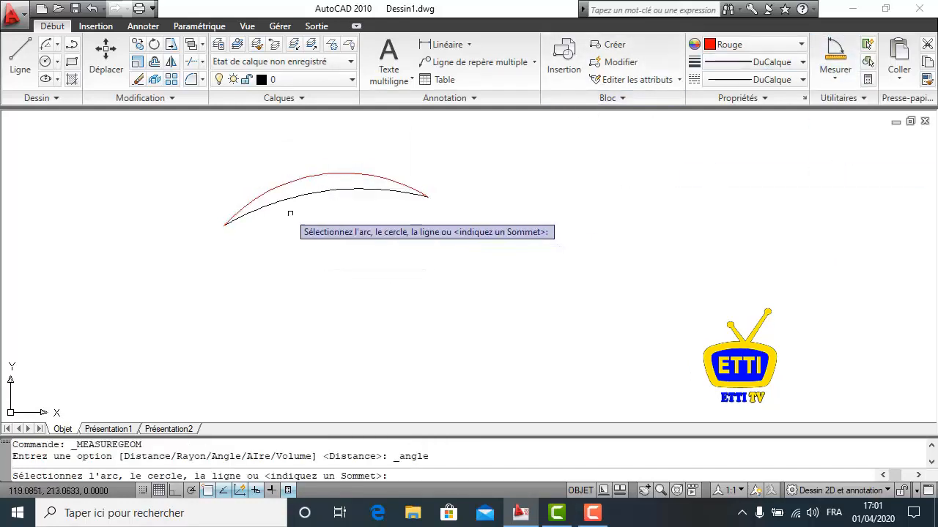
click(301, 181)
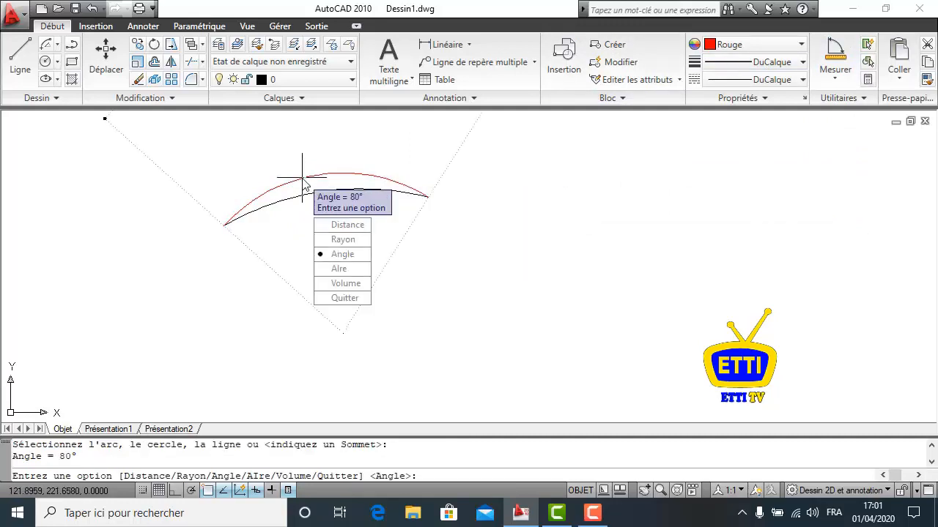
key(Escape)
Step: Select both the black and the red arcs with a crossing window and erase them
click(446, 159)
click(266, 254)
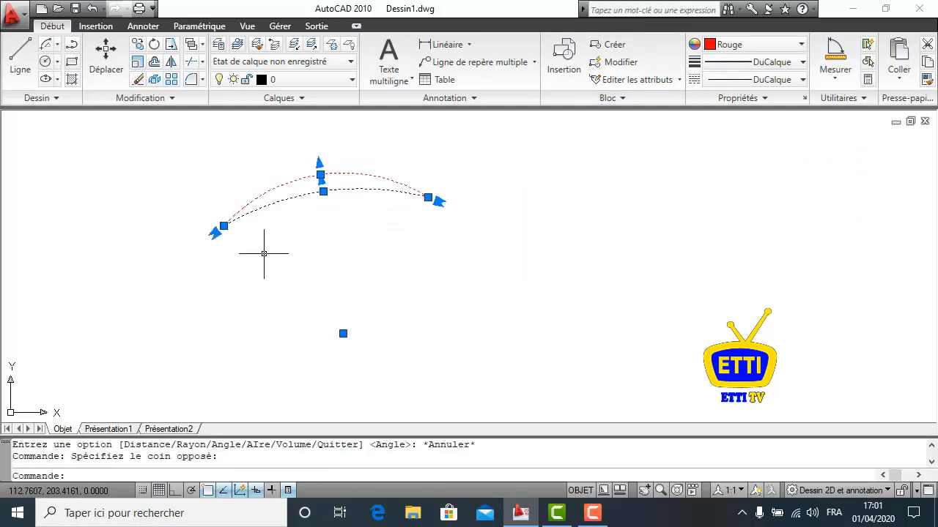
key(Delete)
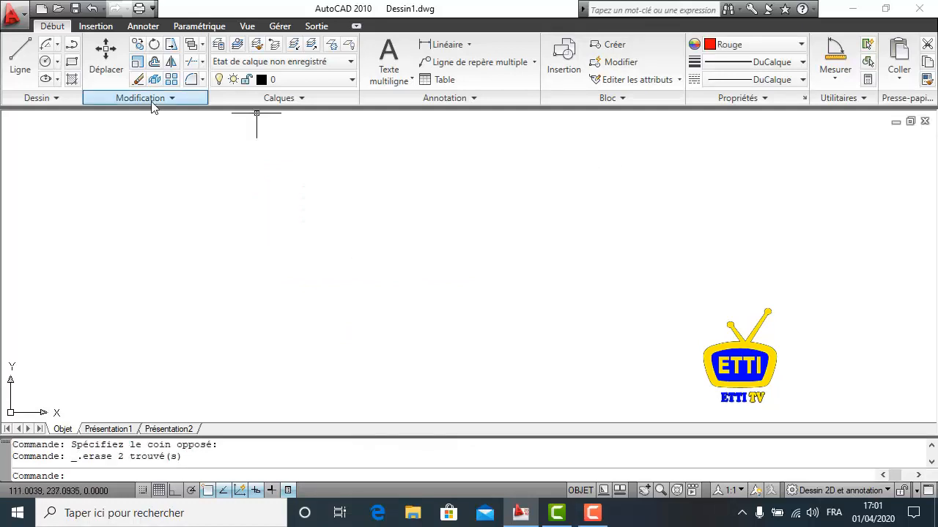
Step: Draw an arc by start, end and direction (Départ, fin, direction), ending lower left, with the start tangent pointing down-right at about 61°
click(57, 46)
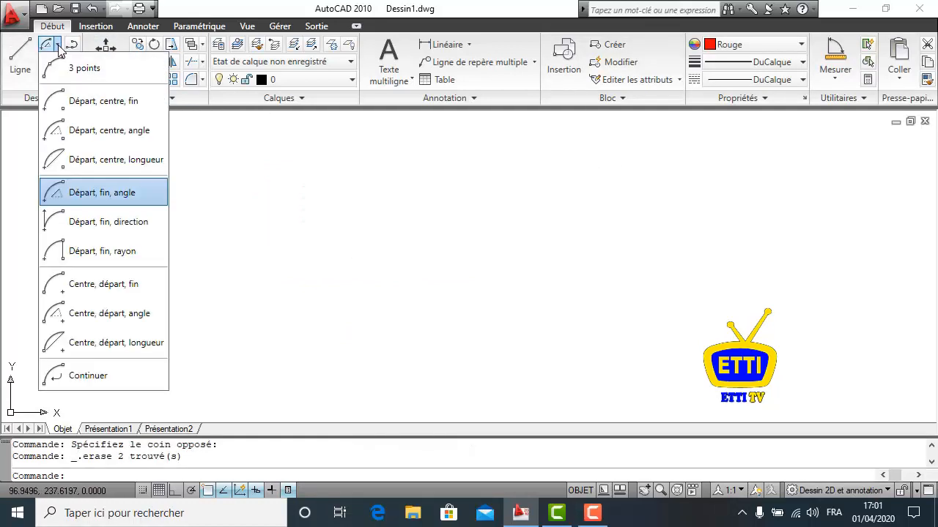
click(139, 227)
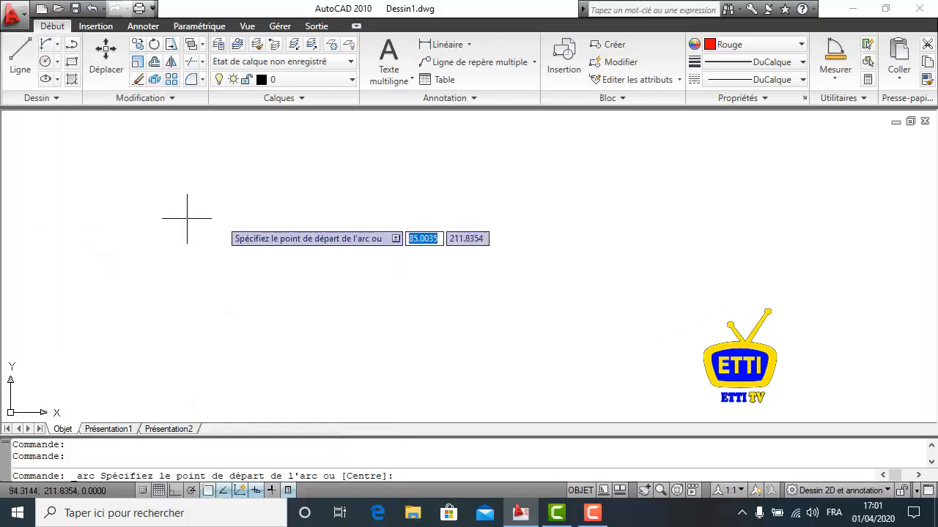
click(439, 211)
click(301, 284)
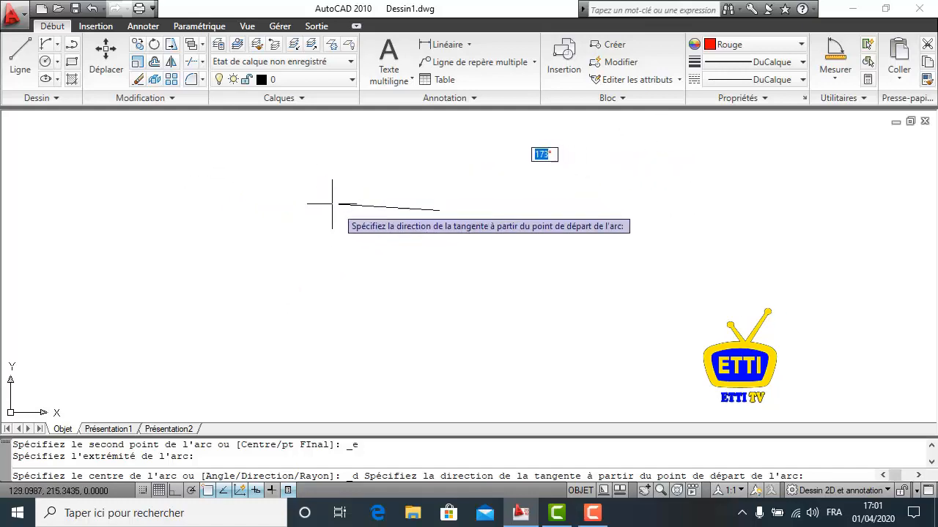
click(529, 372)
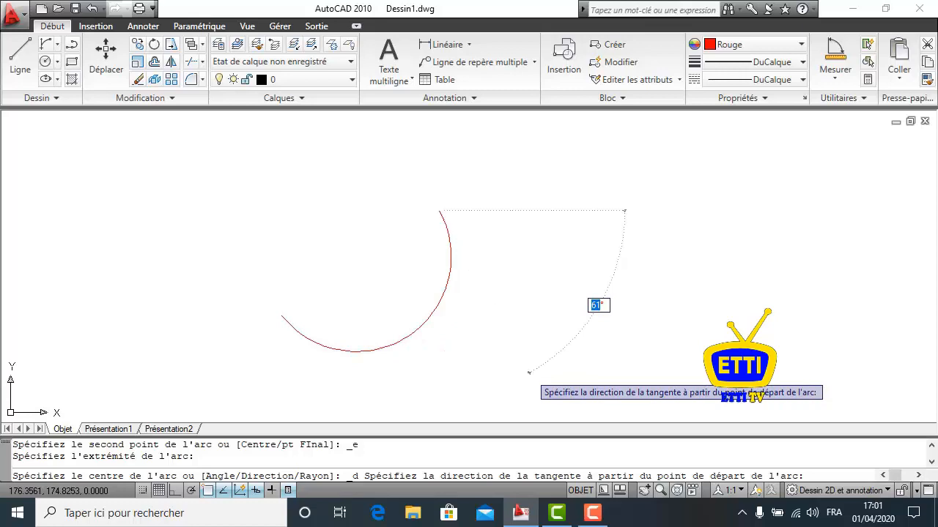
Step: Select the start-end-direction arc with a crossing window and erase it
click(473, 193)
click(435, 260)
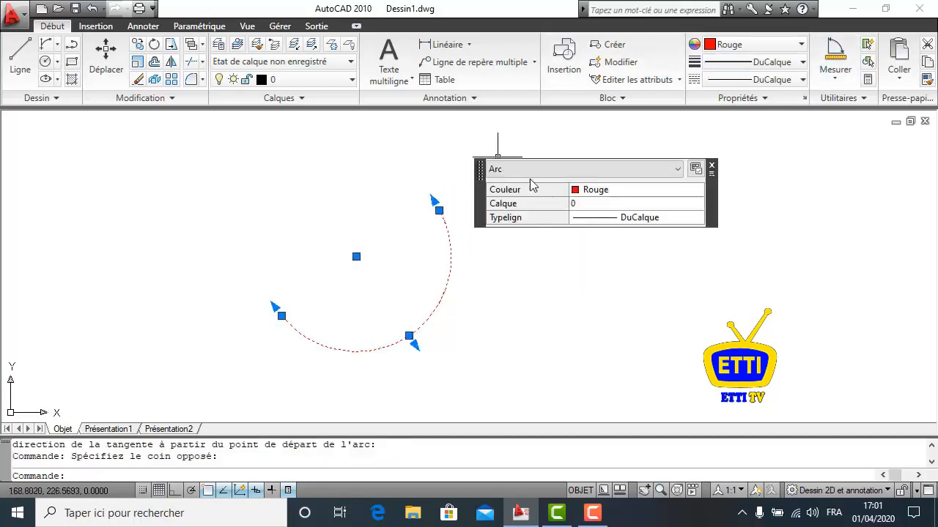
key(Delete)
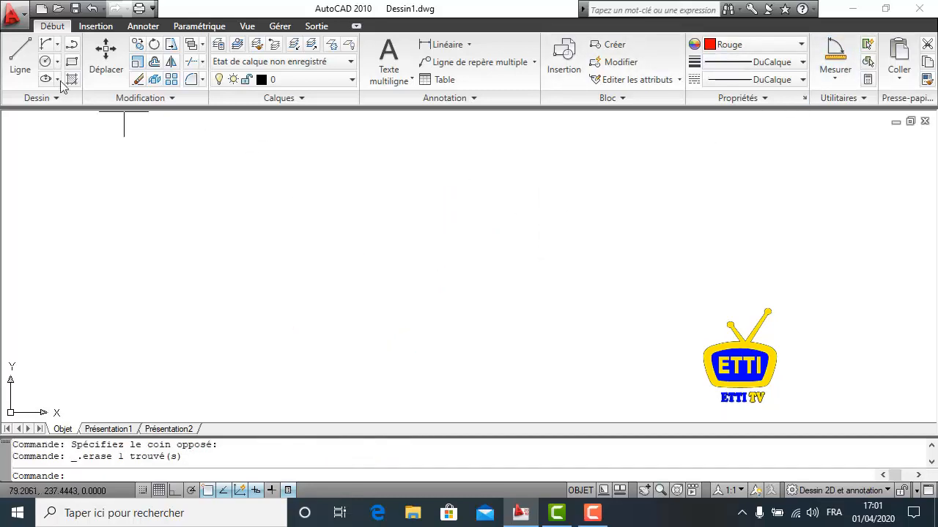
Step: Draw an arc by start, end and radius (Départ, fin, rayon), from upper right to lower left, with a radius of 60
click(58, 45)
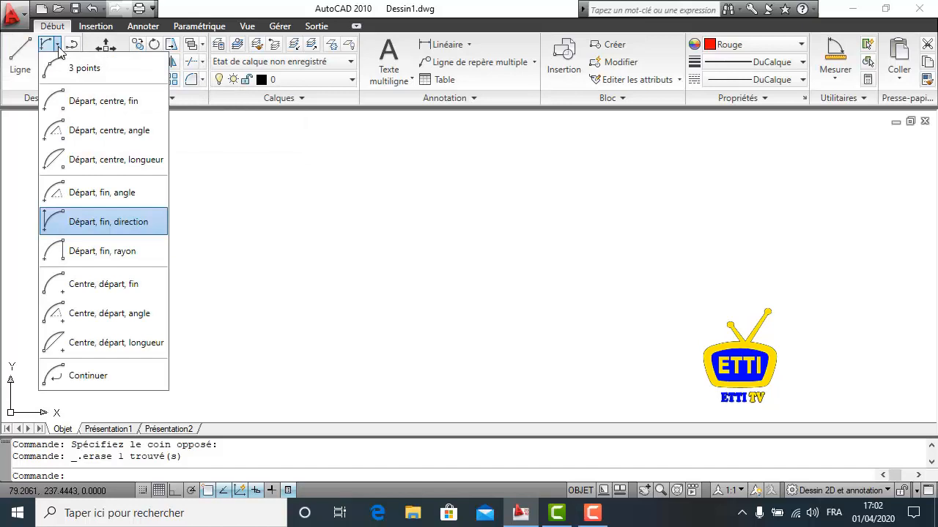
click(126, 253)
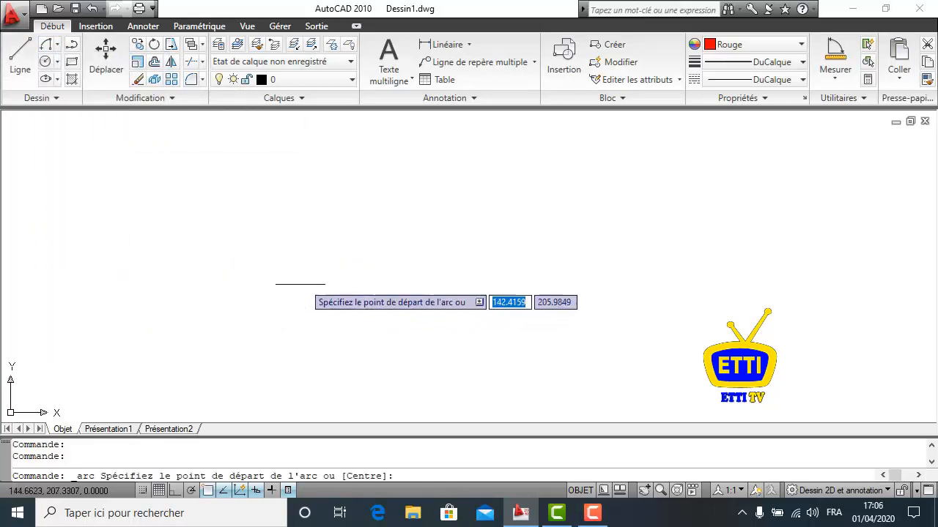
click(381, 228)
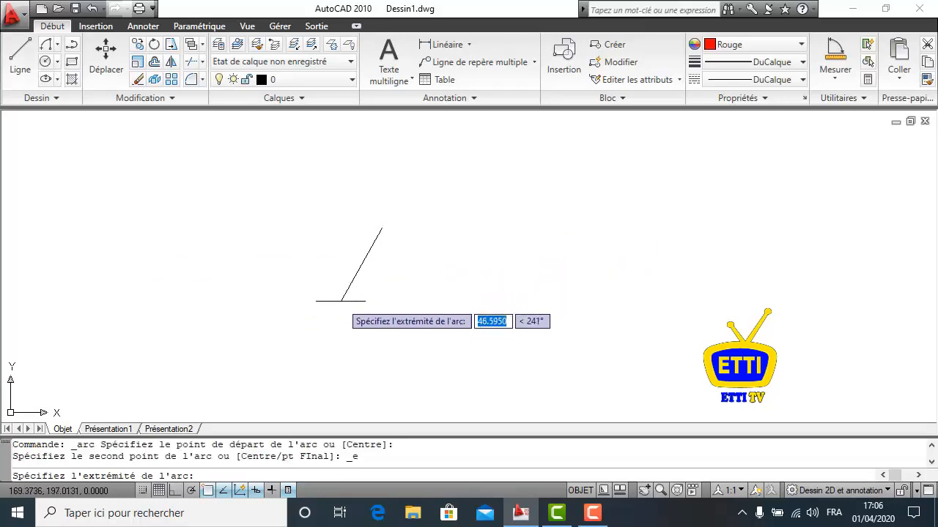
click(284, 330)
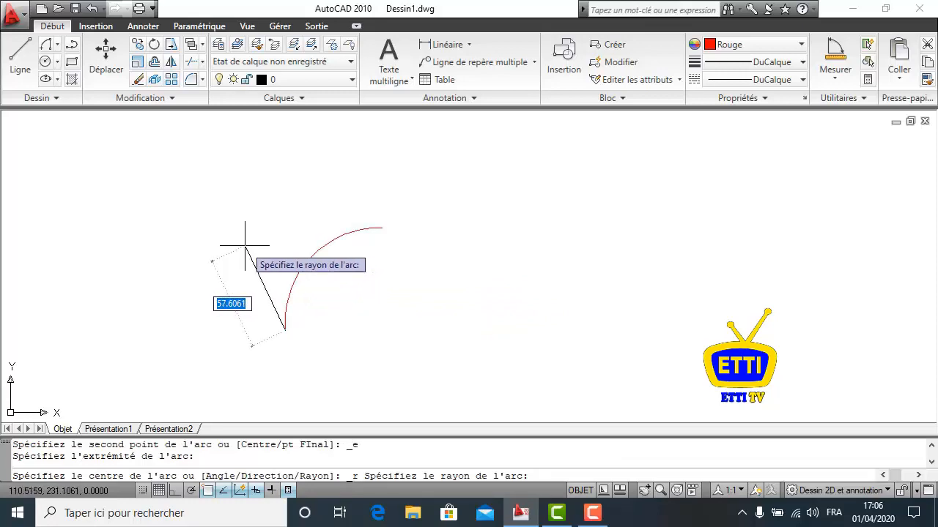
text(60)
key(Return)
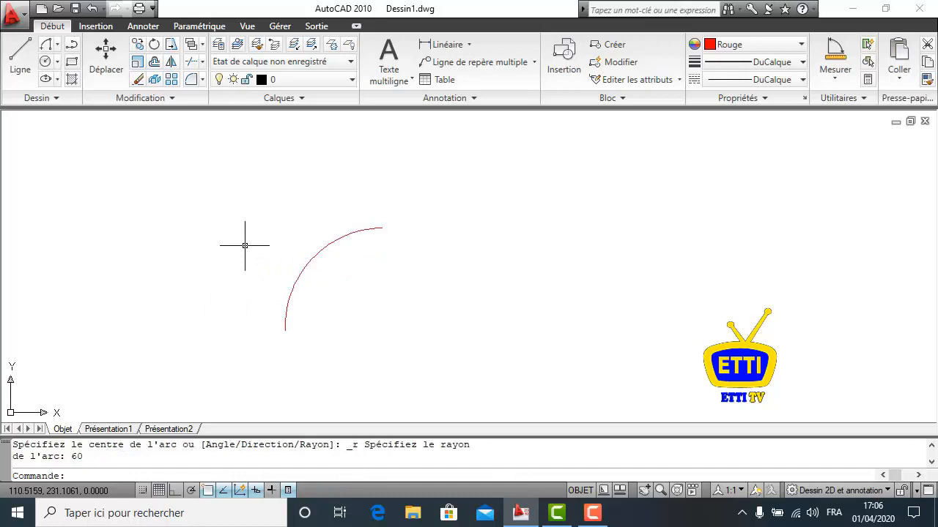
Step: Measure the radius of the start-end-radius arc
click(846, 78)
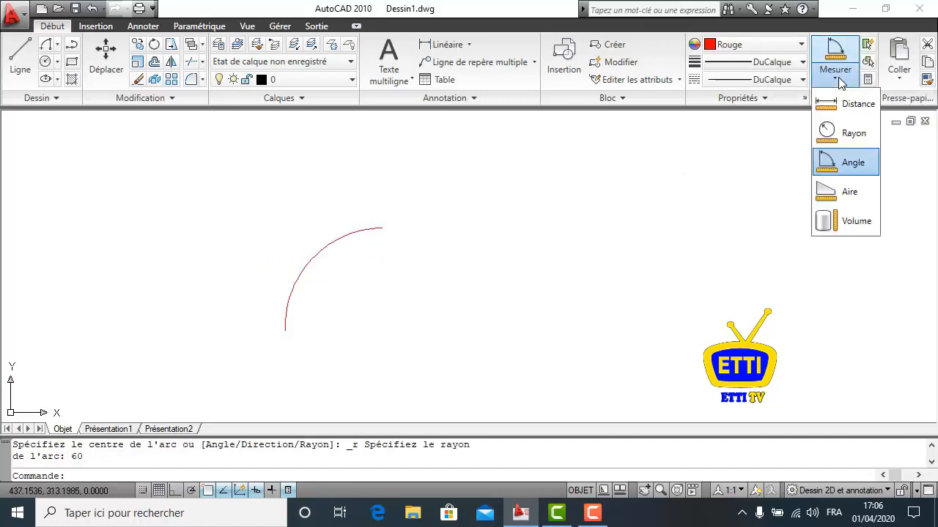
click(853, 133)
click(331, 243)
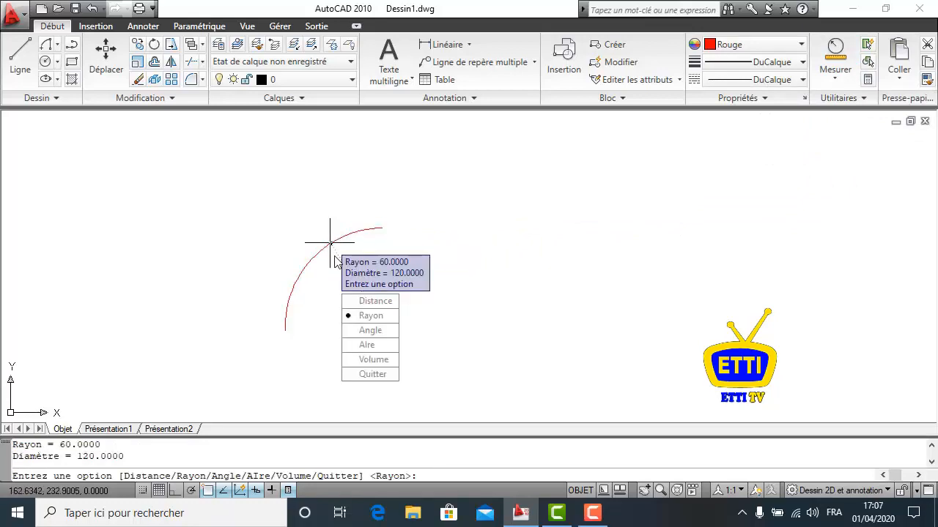
key(Escape)
Step: Select the start-end-radius arc with a crossing window and erase it
click(356, 216)
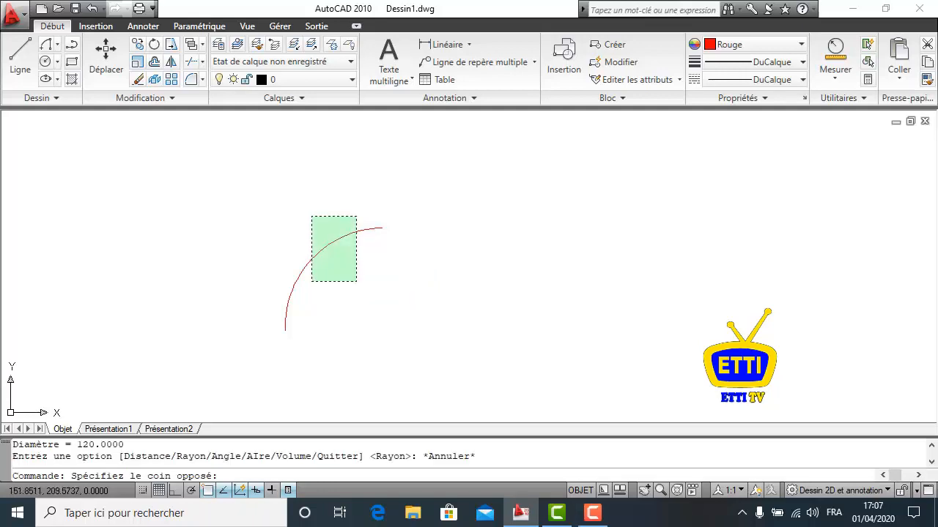
click(310, 277)
key(Delete)
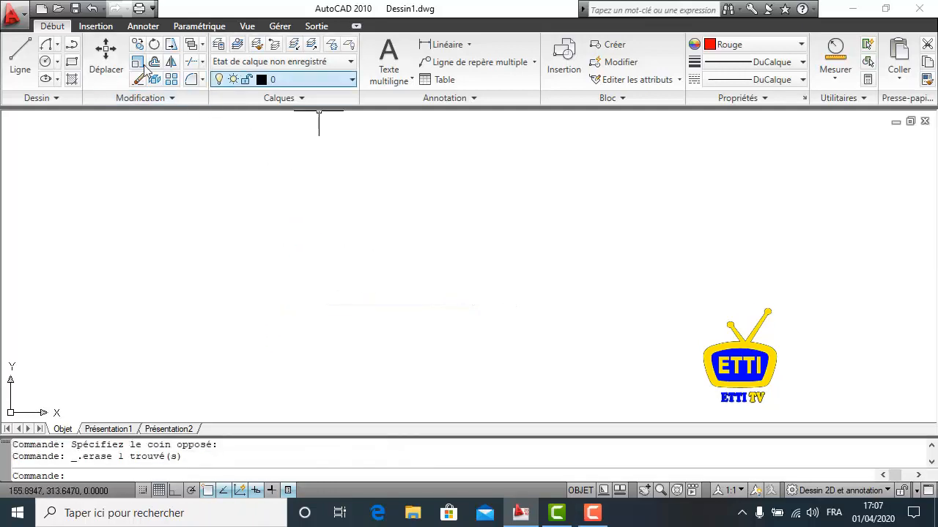
Step: Draw another arc by start, end and radius (Départ, fin, rayon), from upper right to lower left, with a radius of 80
click(57, 45)
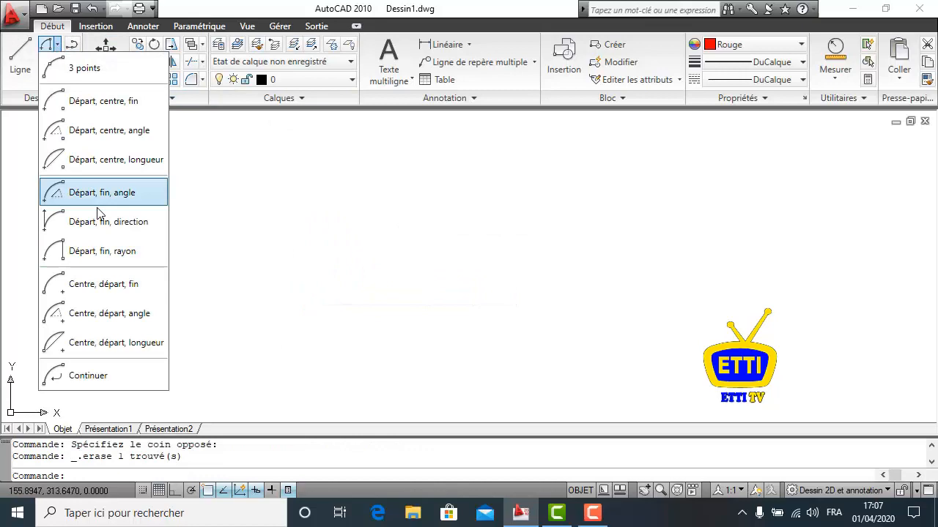
click(101, 258)
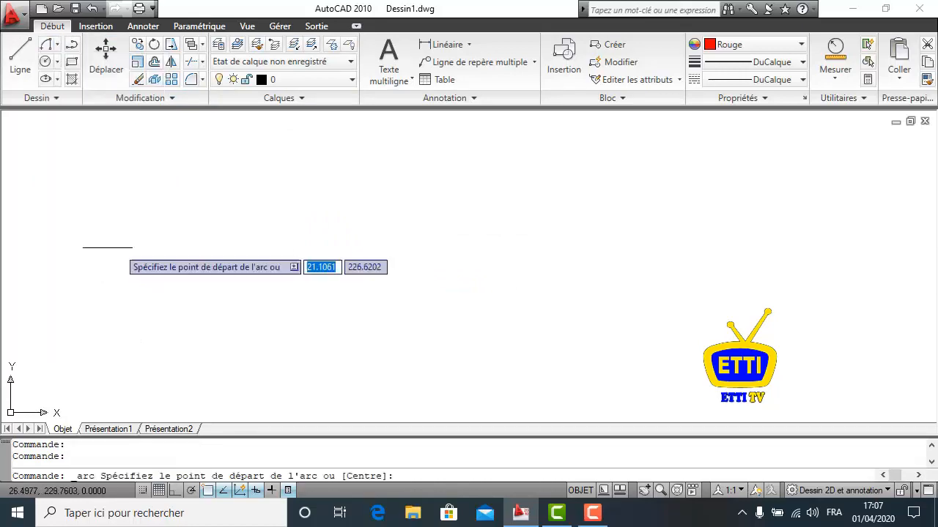
click(410, 216)
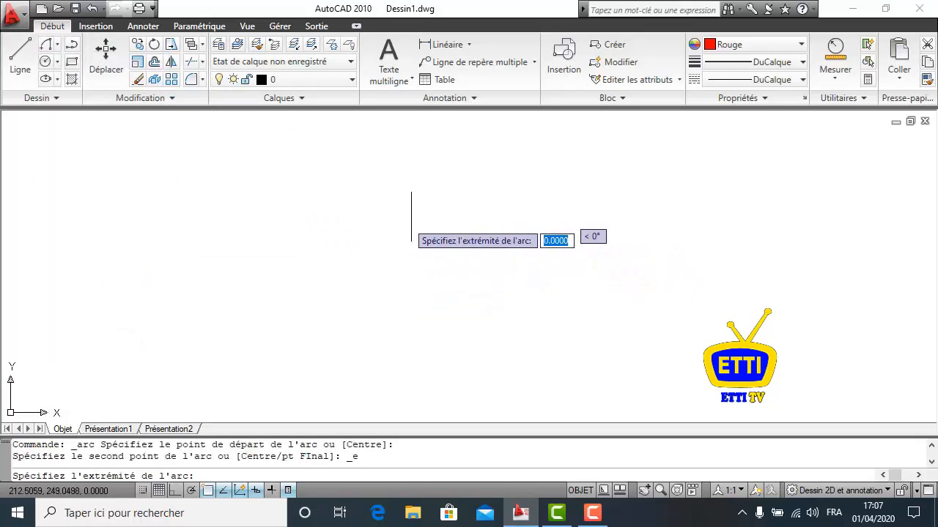
click(282, 279)
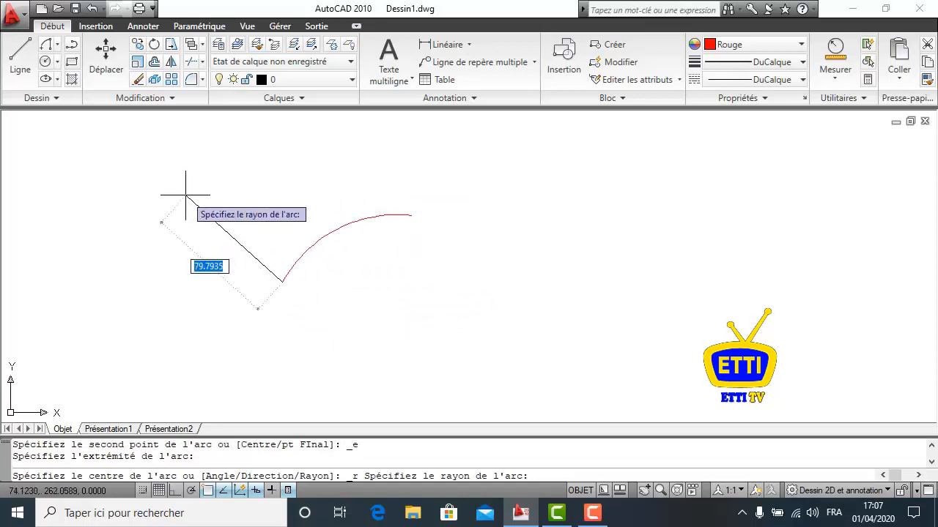
text(80)
key(Return)
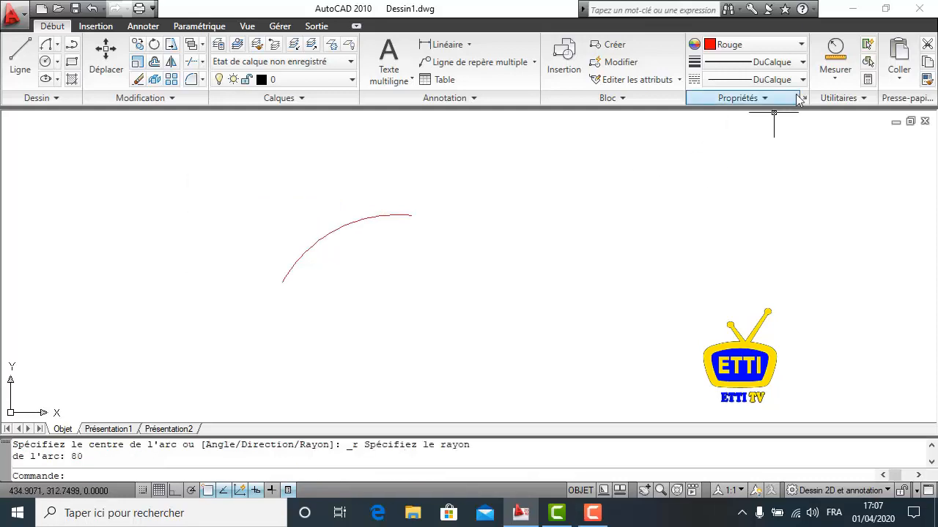
Step: Measure the radius of the remaining red arc, closing the measurement afterwards
click(843, 79)
click(851, 134)
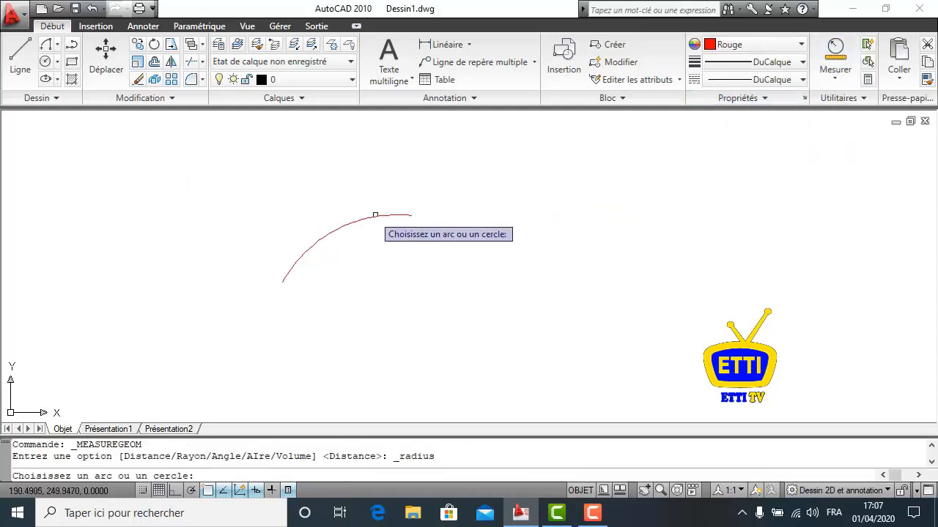
click(351, 223)
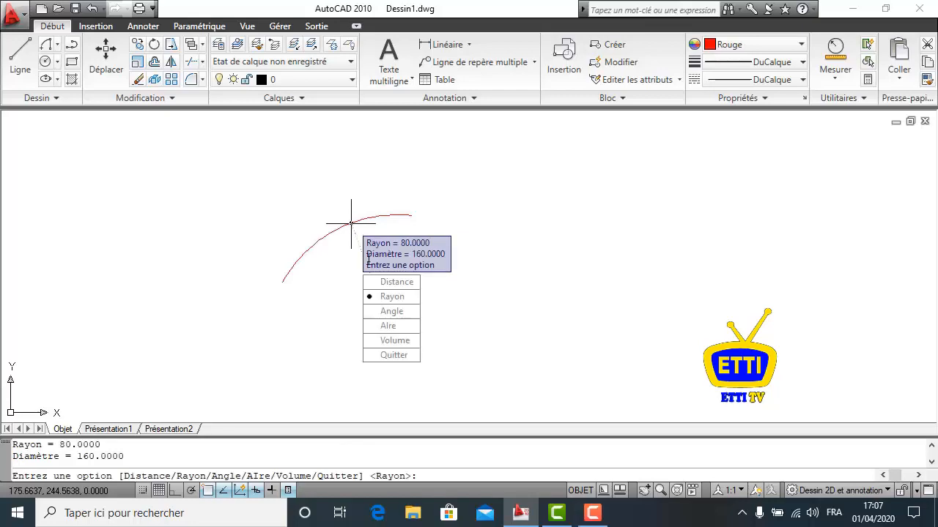
key(Escape)
Step: Erase the 80-radius arc by enclosing it in a crossing window
click(457, 168)
click(230, 315)
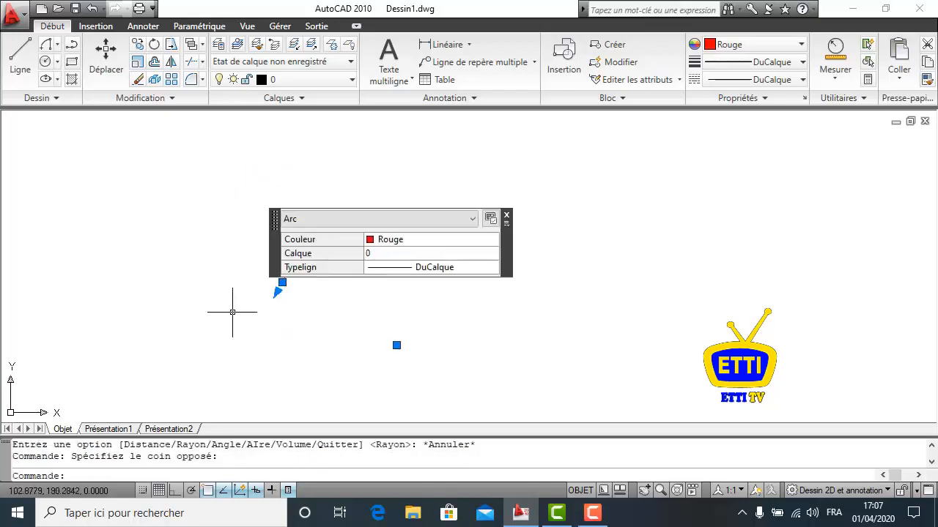
key(Delete)
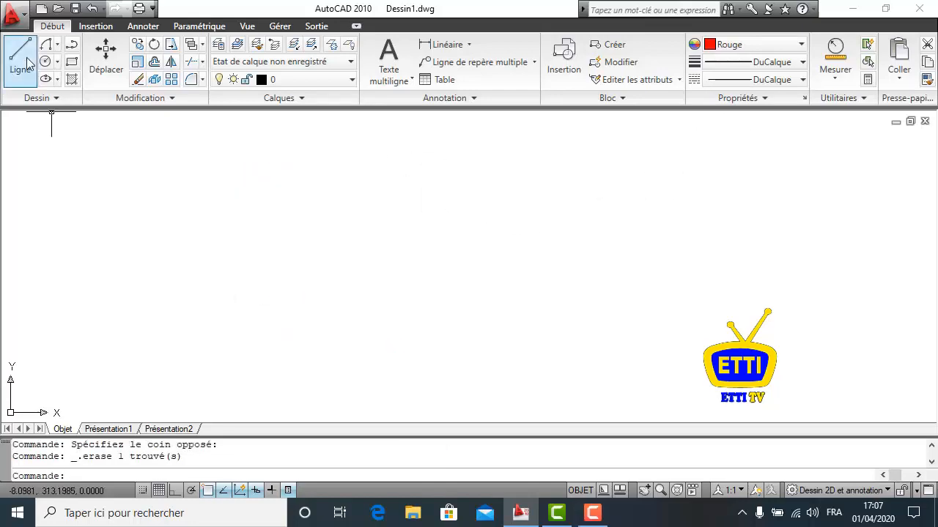
click(57, 44)
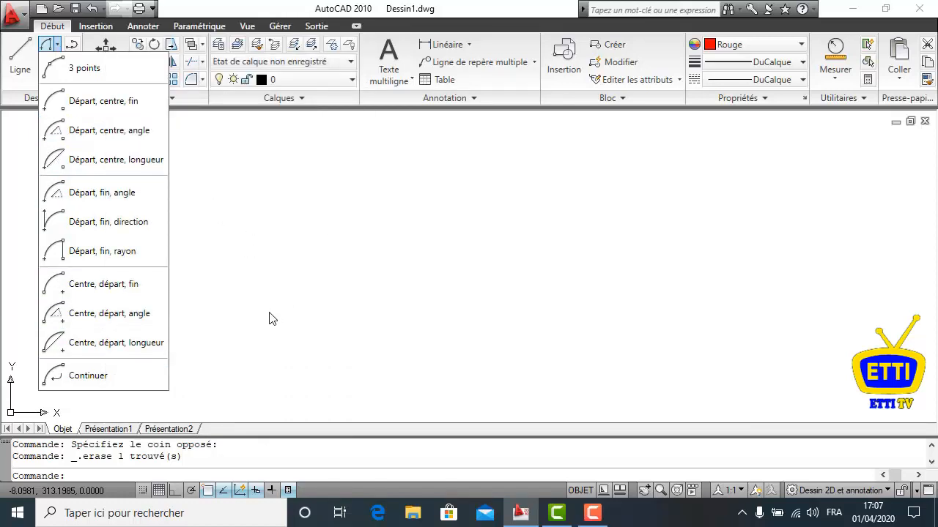
click(270, 317)
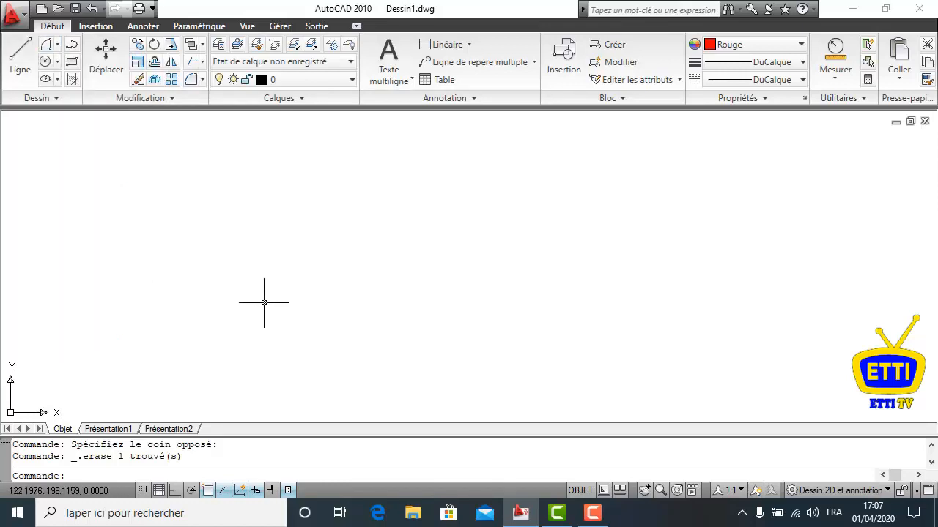
Step: Draw a freehand rectangle about 155 by 95 units, from its upper-left corner to its lower-right corner
click(72, 63)
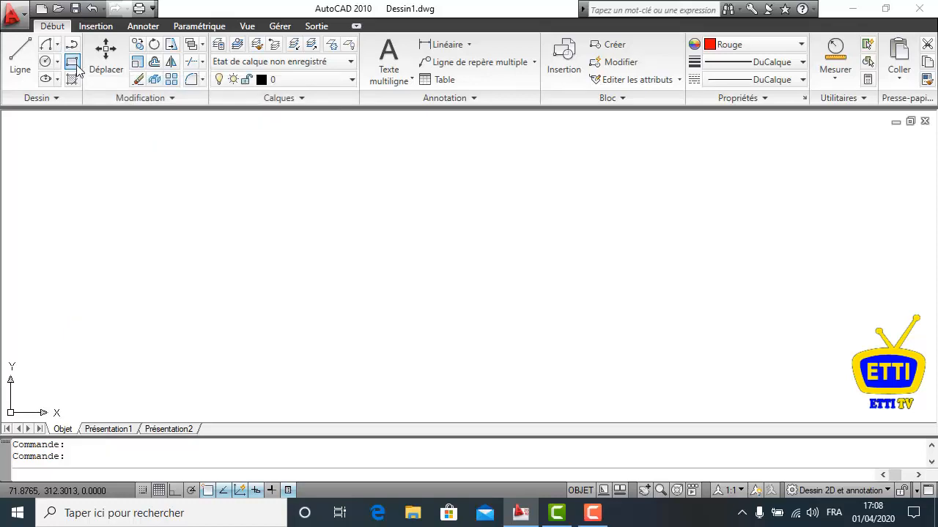
click(164, 183)
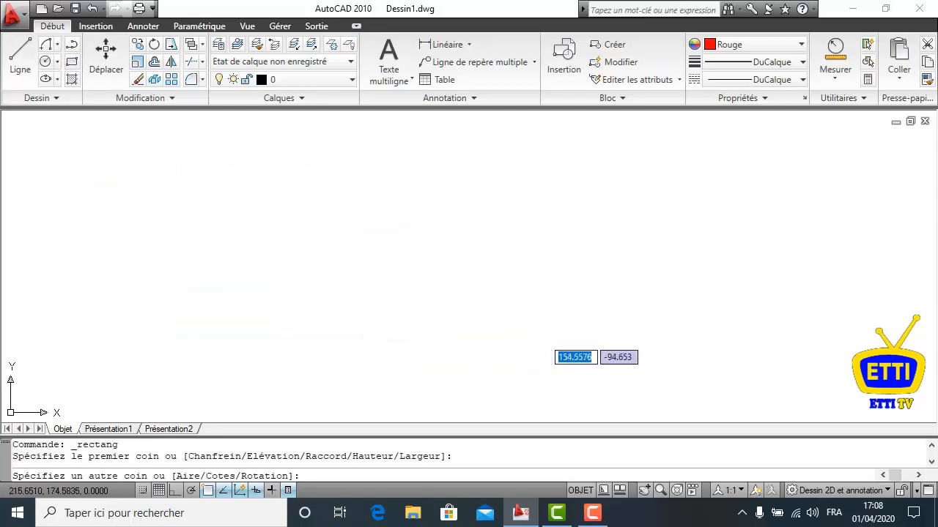
click(416, 338)
Step: Select the freehand rectangle with a crossing window and erase it
click(443, 151)
click(386, 230)
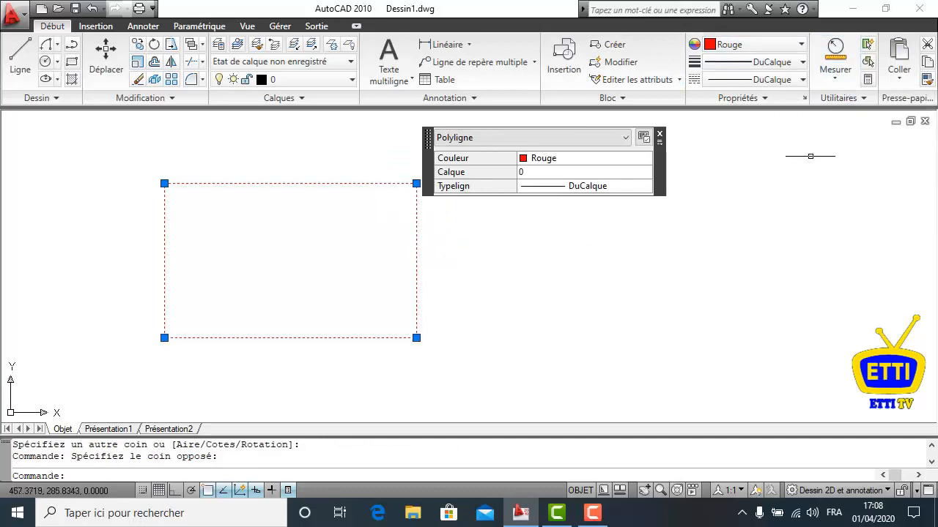
key(Delete)
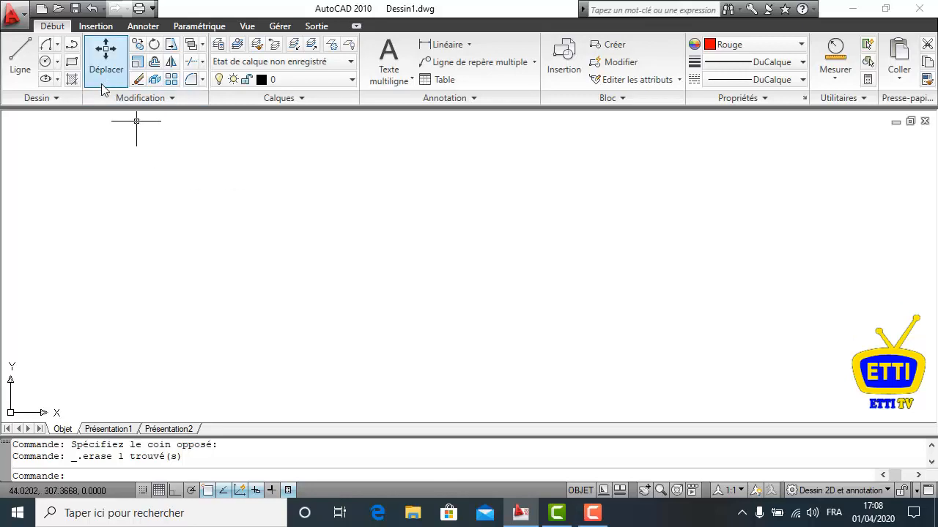
Step: With Ortho on, start a polyline in the upper-left area, drawing 120 units to the right and 60 units down
click(73, 46)
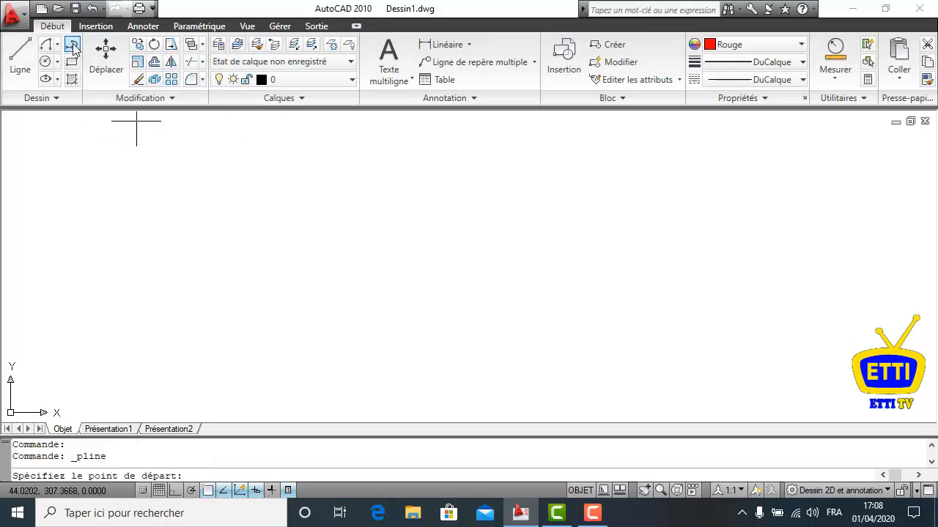
click(175, 490)
click(149, 178)
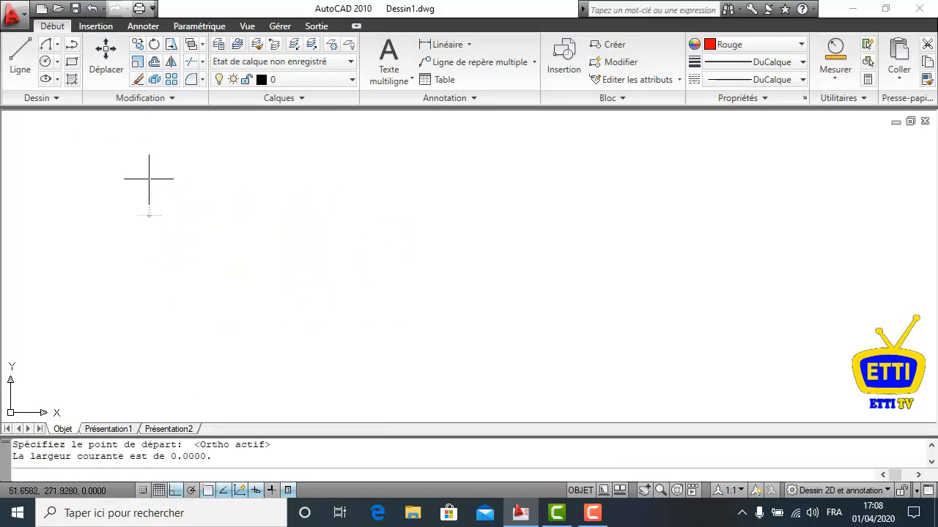
text(120)
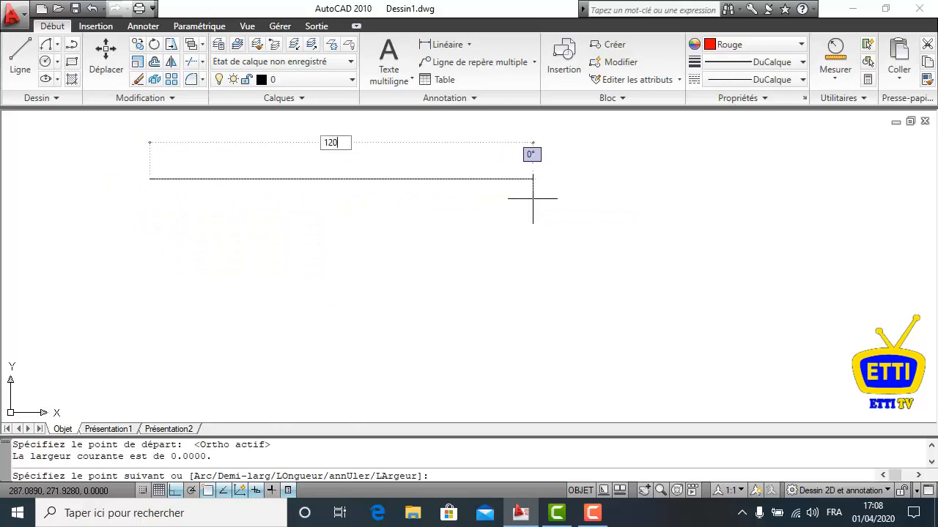
key(Return)
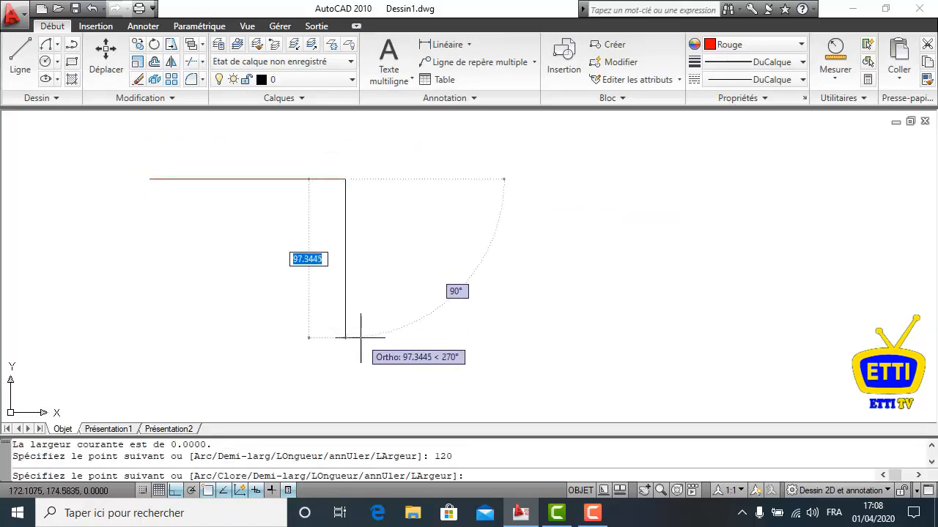
text(6)
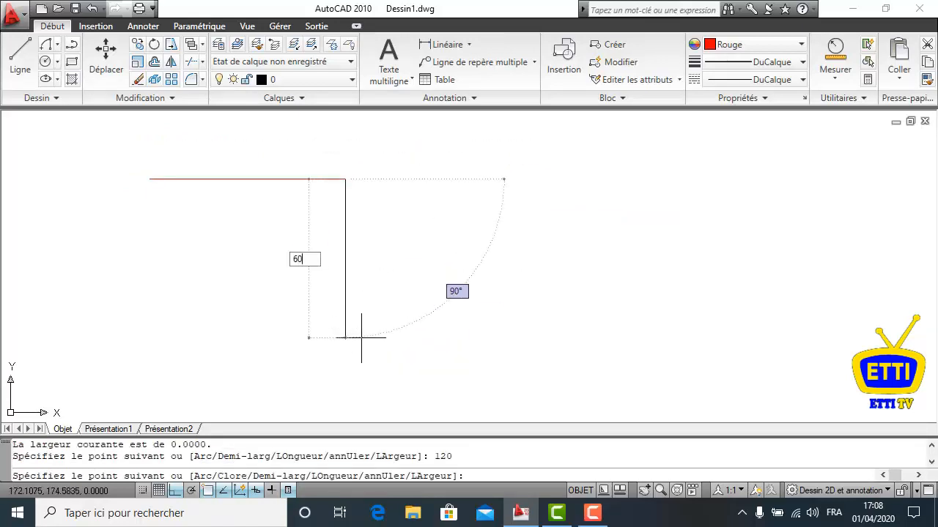
text(0)
key(Return)
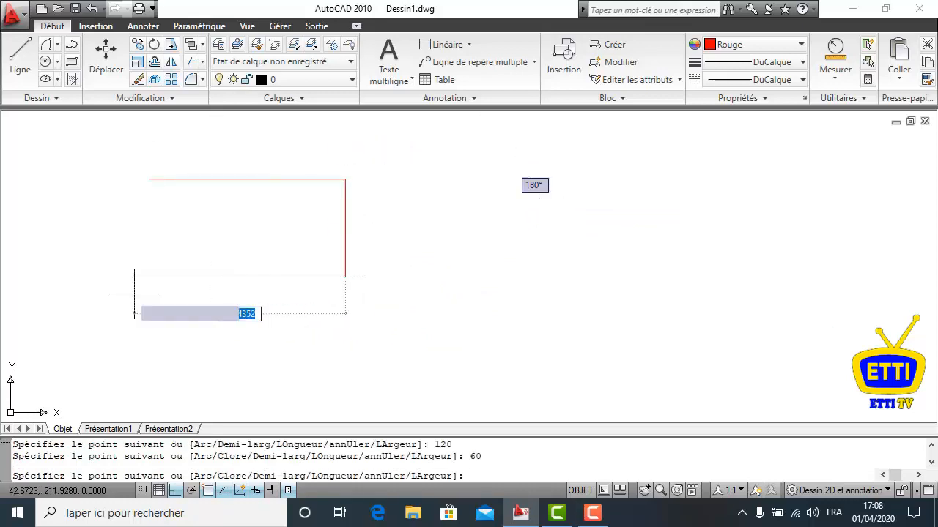
Step: Complete the polyline as a rectangle with a 120-unit segment to the left and a 60-unit segment up, ending the command
text(120)
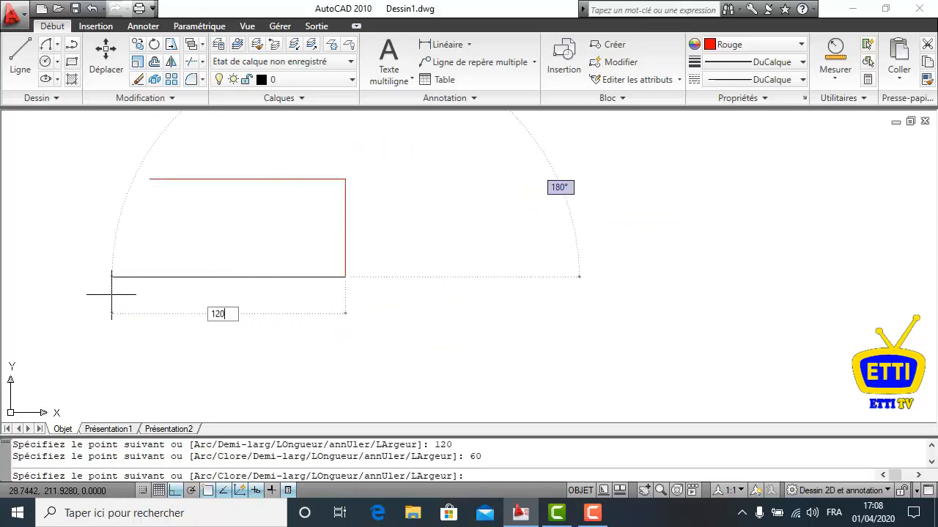
key(Return)
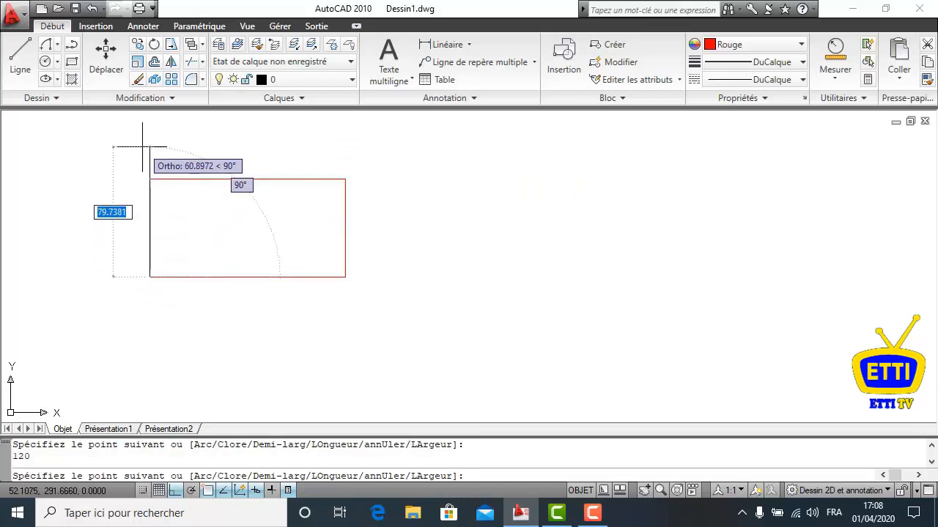
text(6)
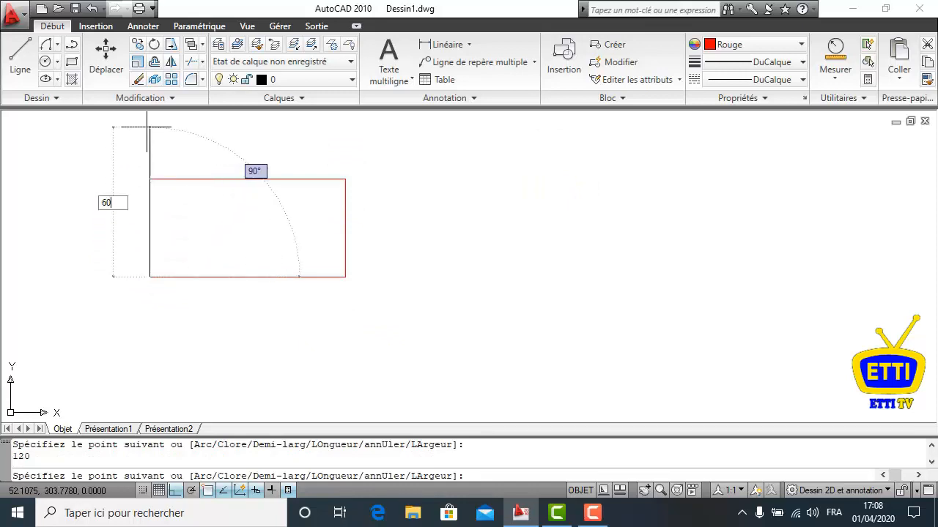
text(0)
key(Return)
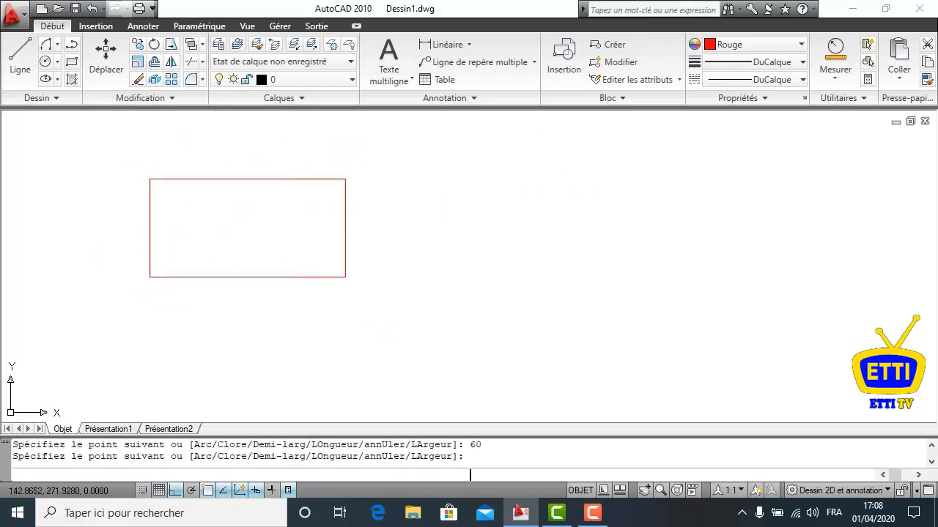
key(Return)
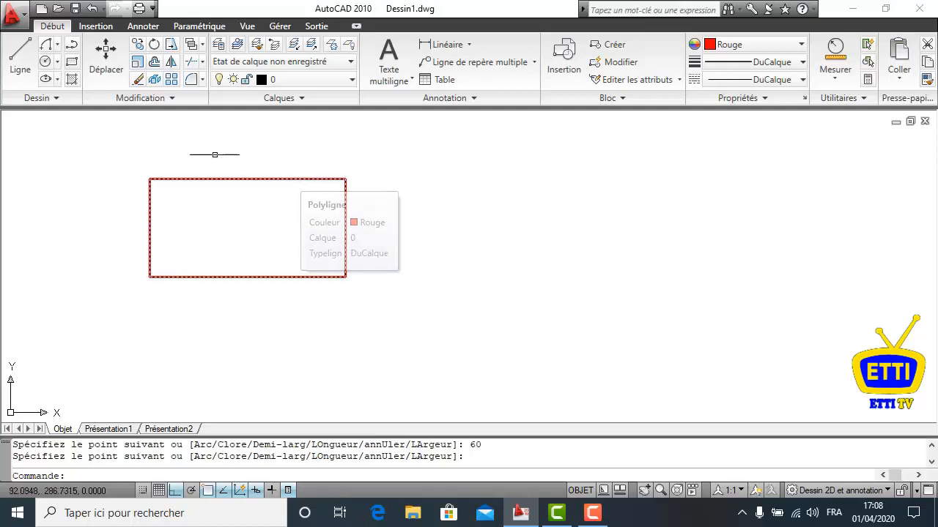
Step: Measure the distance between the two upper corners of the polyline rectangle
click(841, 81)
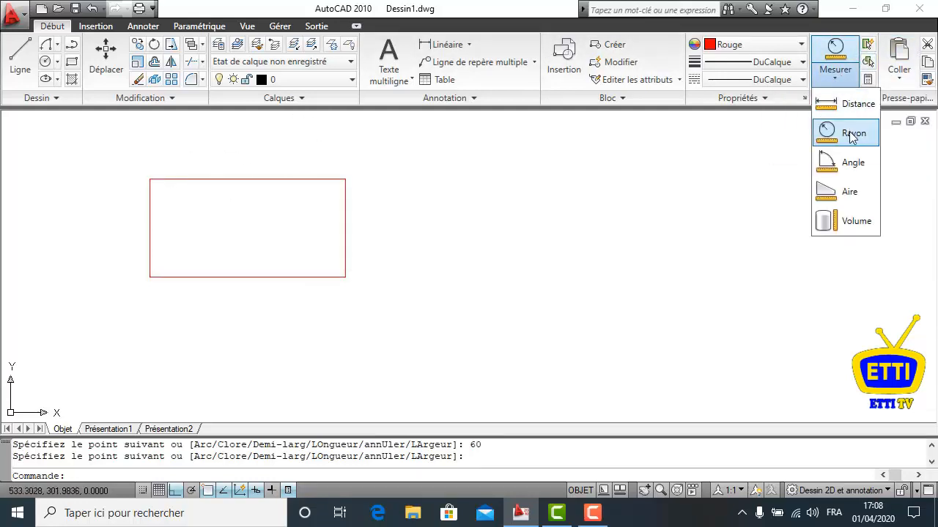
click(844, 105)
click(345, 179)
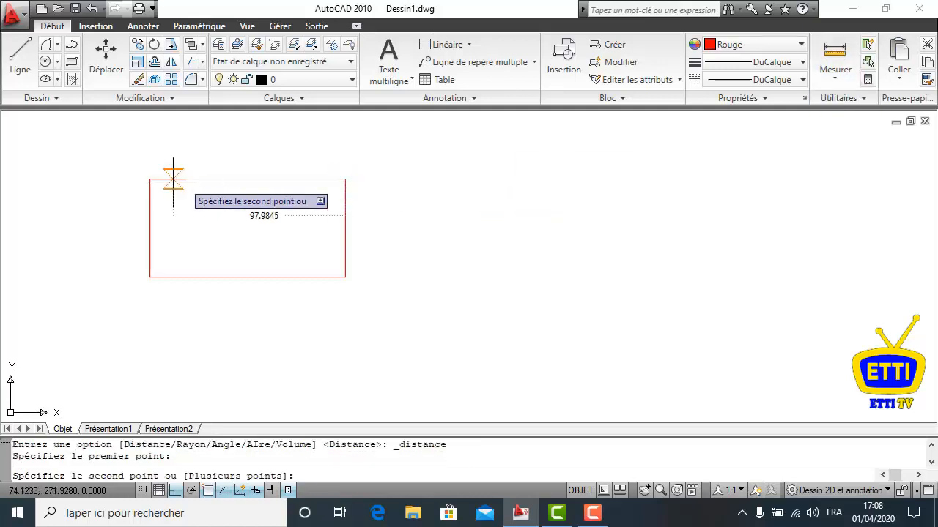
click(149, 179)
key(Escape)
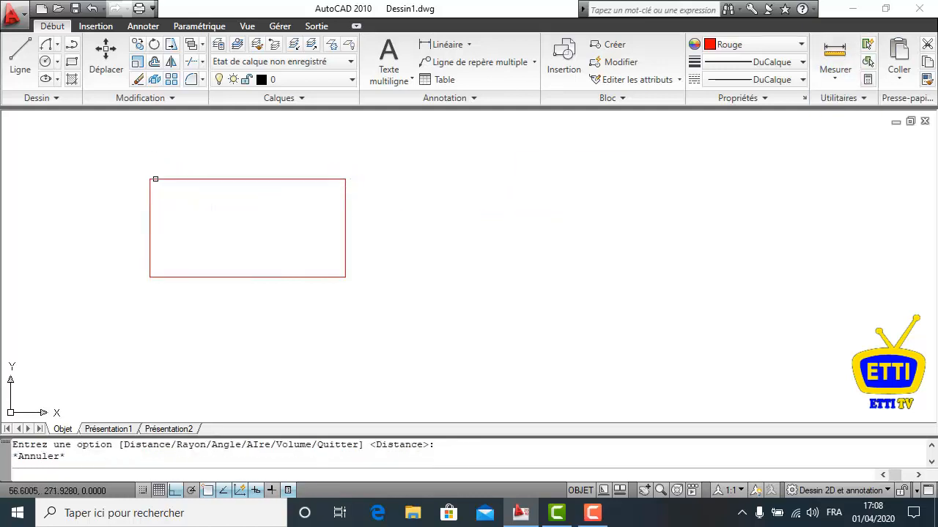
Step: Try to measure the length of the polyline rectangle's right side, starting from its upper-right corner
right_click(252, 142)
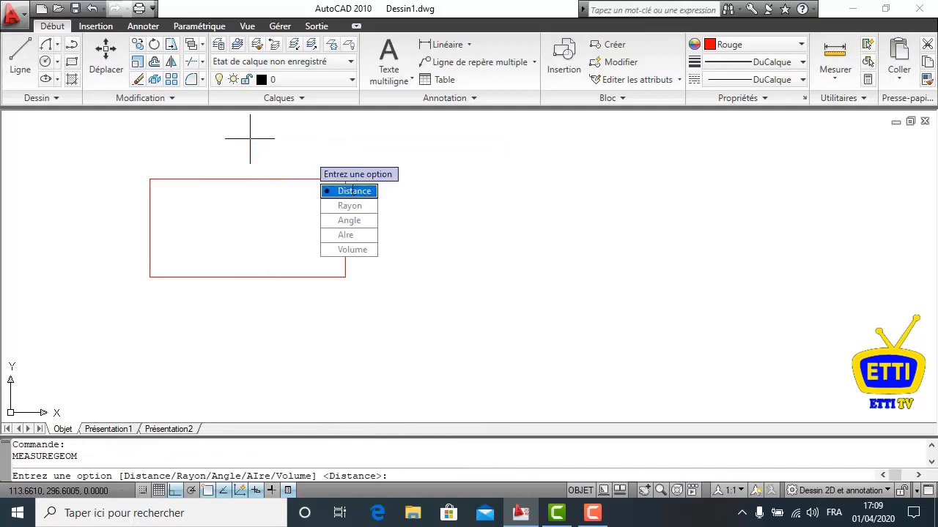
click(329, 191)
click(345, 179)
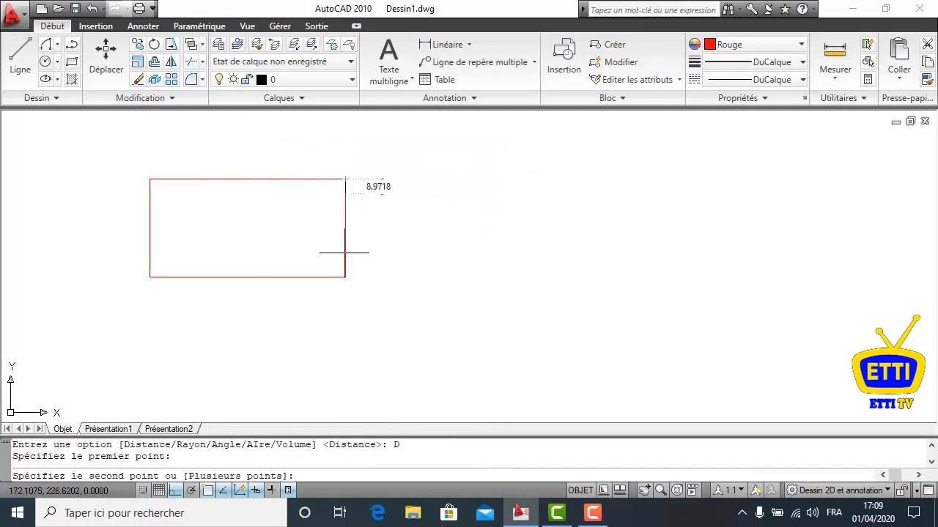
key(Escape)
Step: Select the polyline rectangle with a crossing window and erase it
click(361, 164)
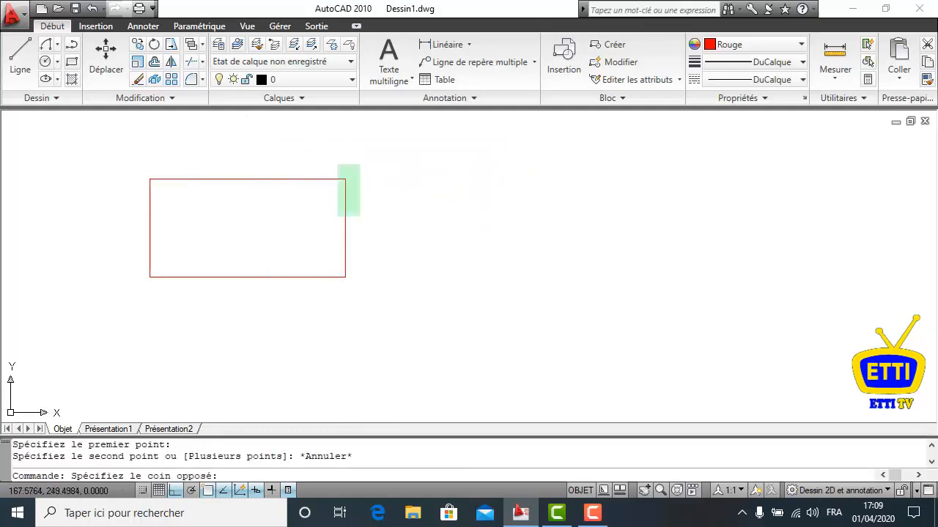
click(274, 308)
key(Delete)
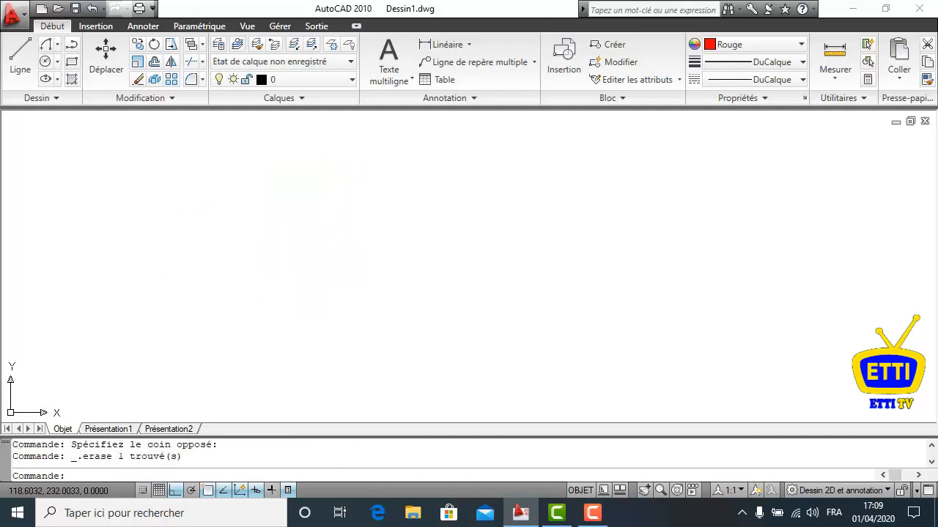
click(72, 62)
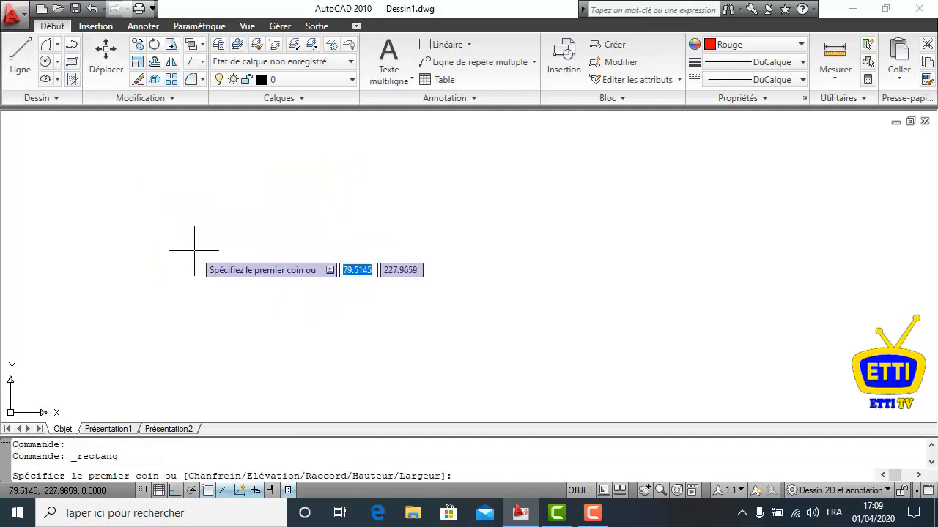
click(186, 290)
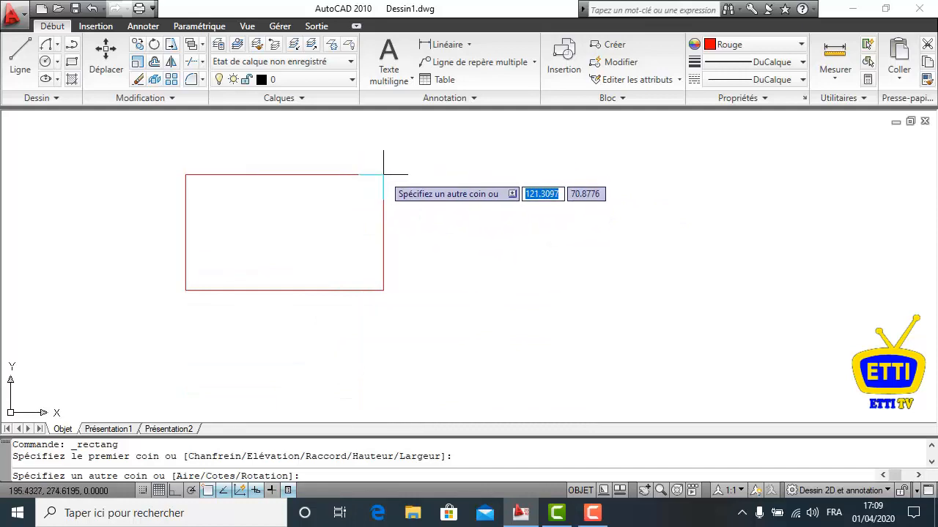
text(@)
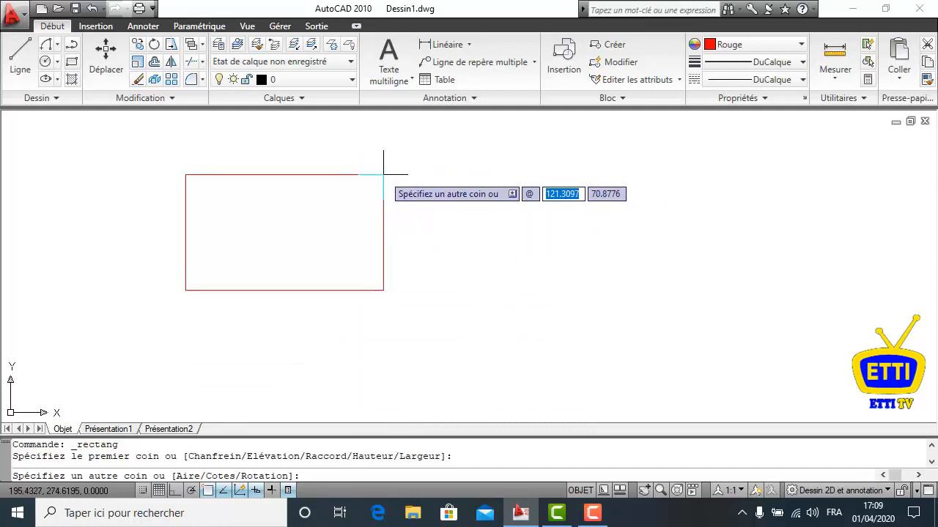
text(12)
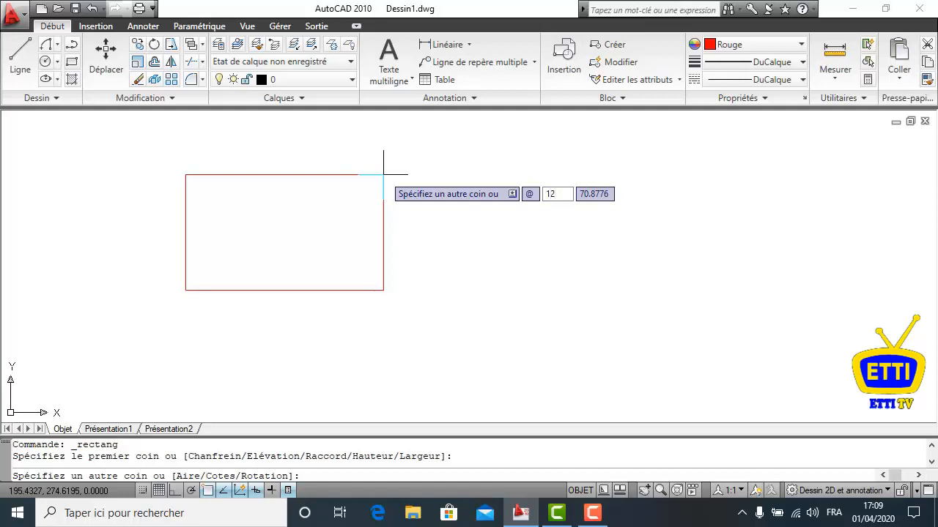
text(0)
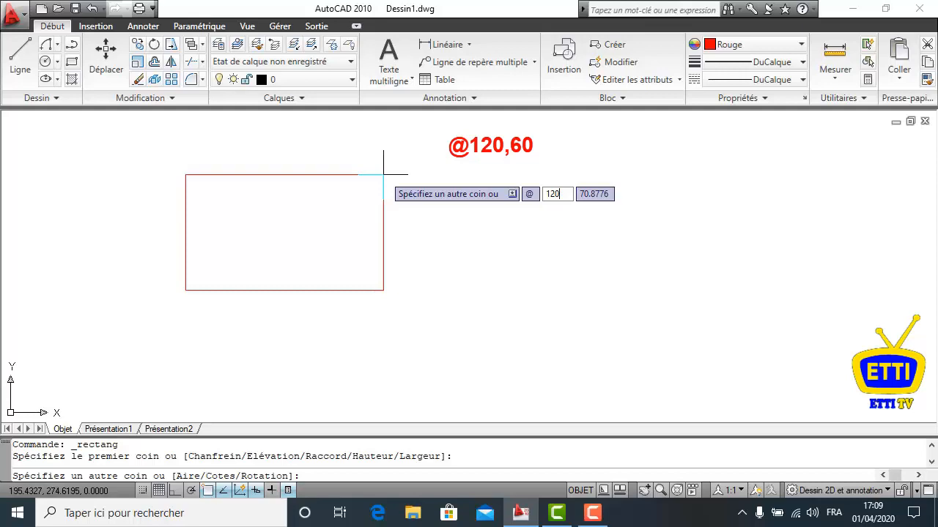
text(,)
text(1)
text(20)
key(Tab)
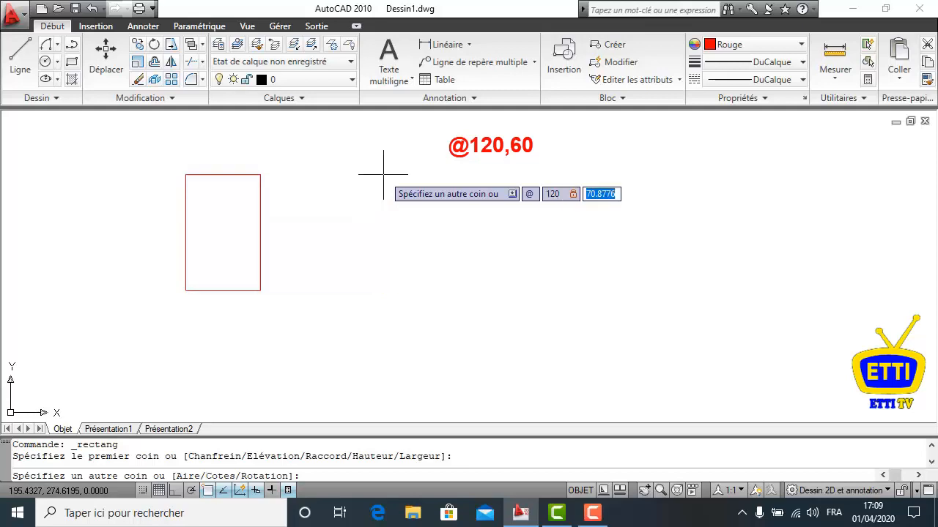
text(60)
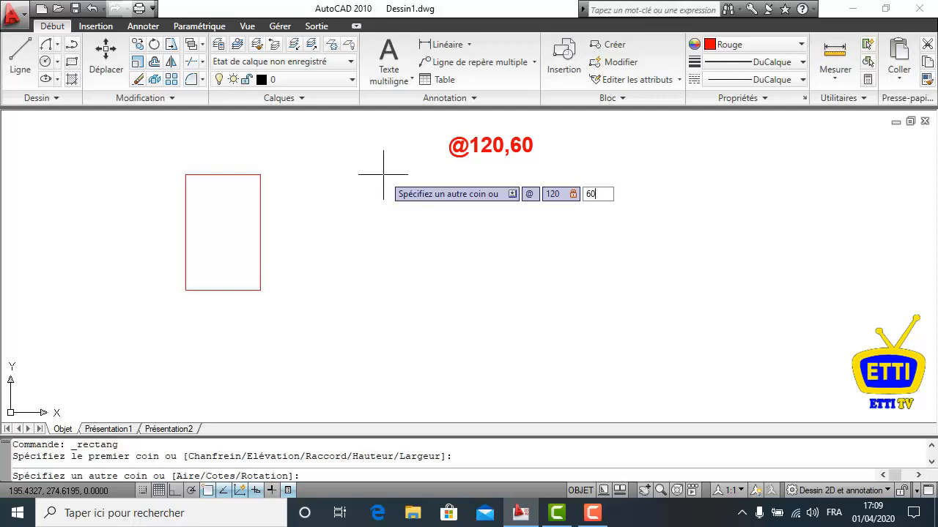
key(Return)
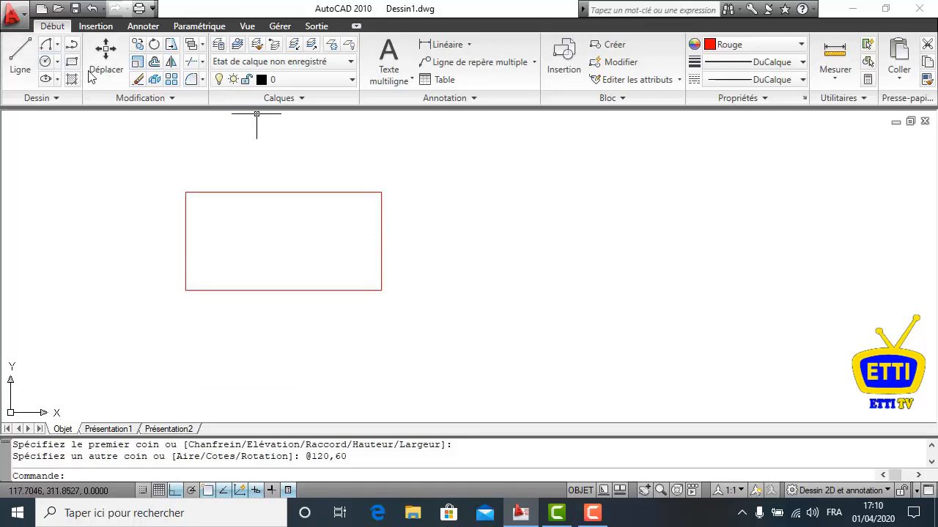
Step: Set the current colour to DuCalque and draw a rectangle from the red rectangle's lower-left corner to the relative coordinates @-120,-60
click(732, 45)
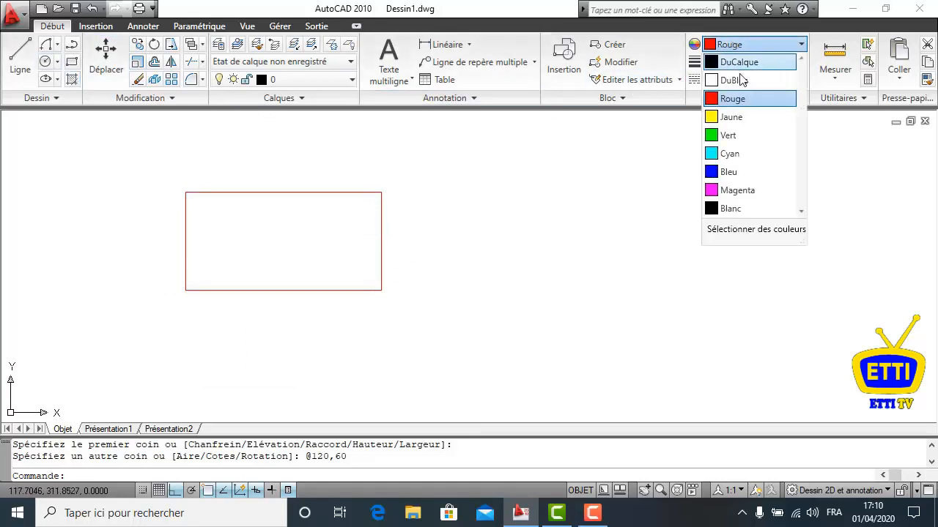
click(738, 62)
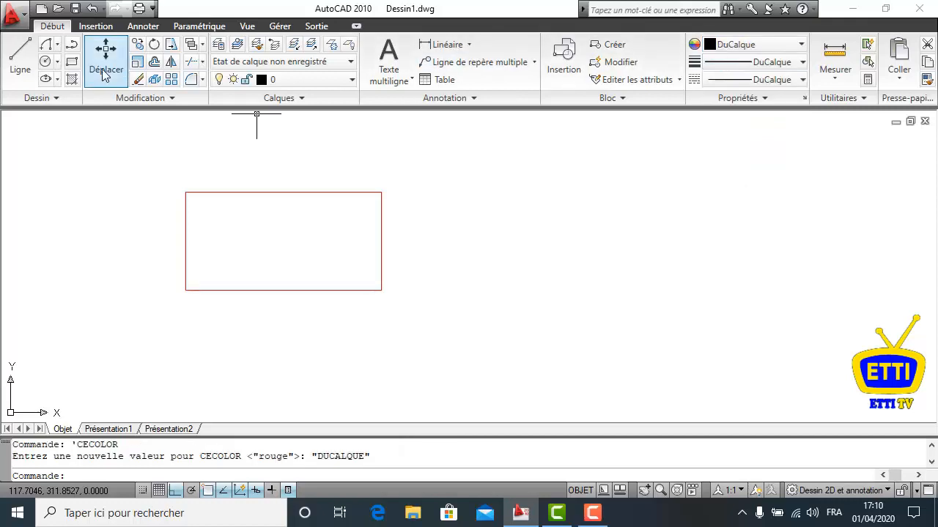
click(73, 63)
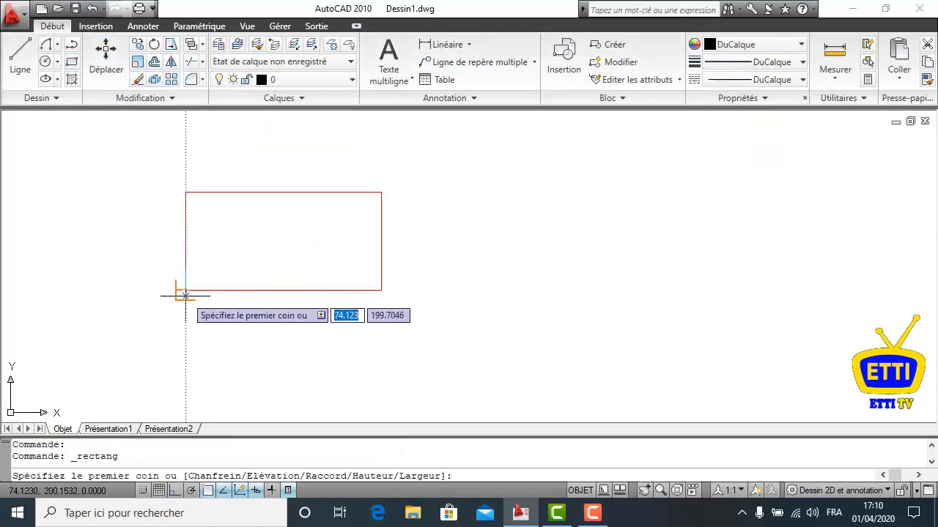
click(186, 290)
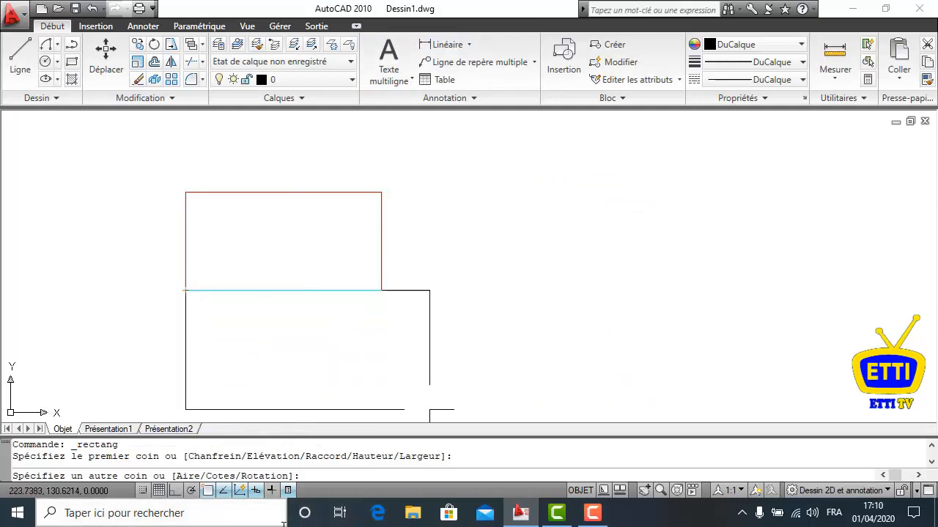
text(@)
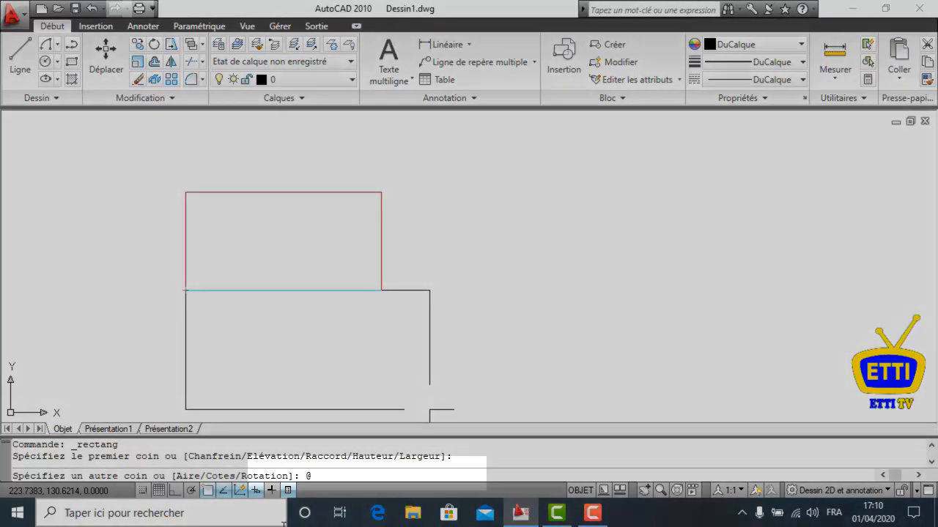
text(-120)
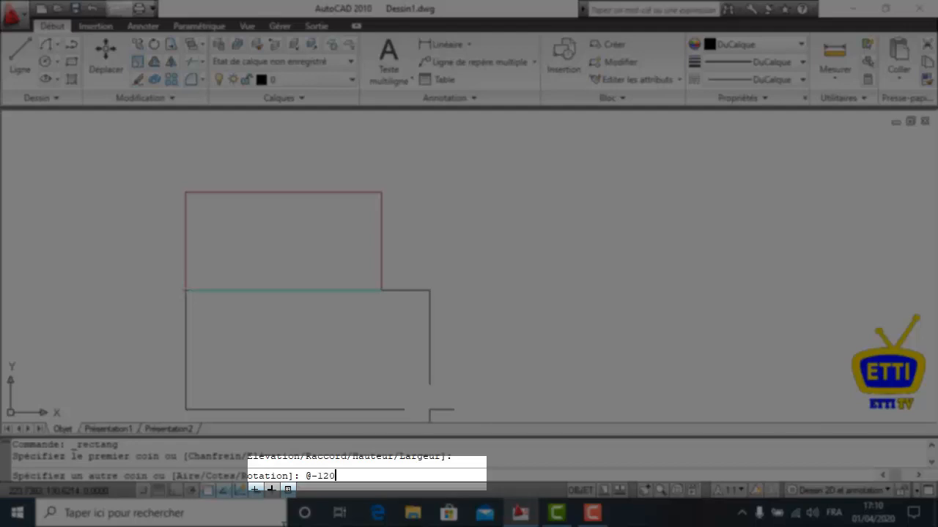
text(,6)
key(BackSpace)
text(-60)
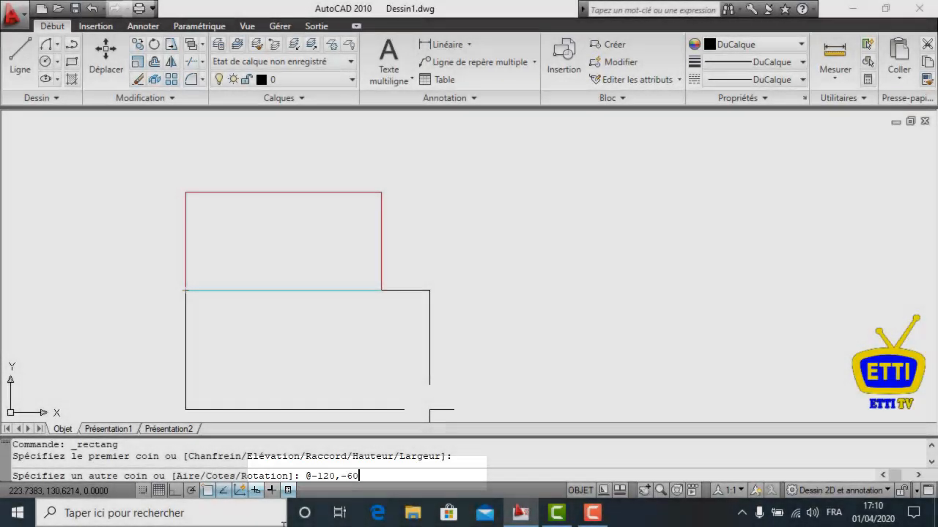
key(Return)
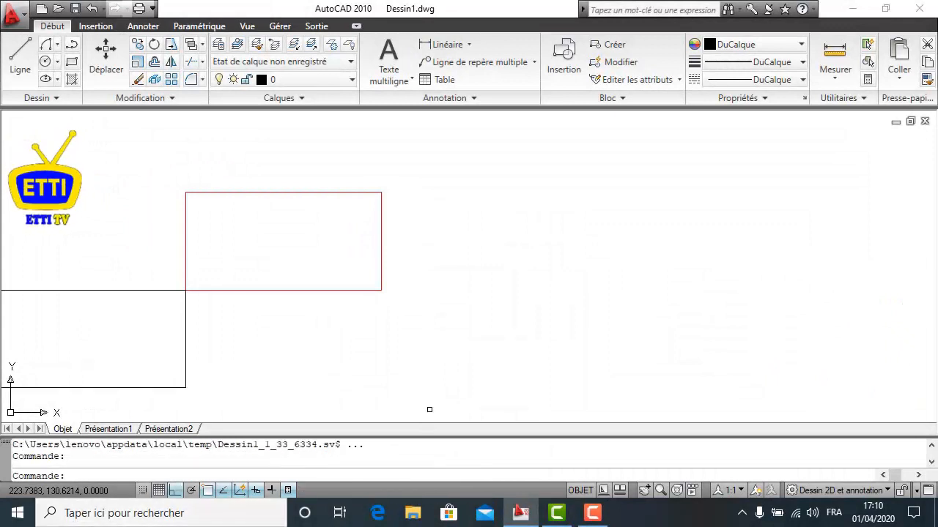
Step: Select both rectangles with a crossing window and erase them
mouse_move(384, 297)
middle_down()
mouse_move(578, 307)
mouse_move(561, 288)
middle_up()
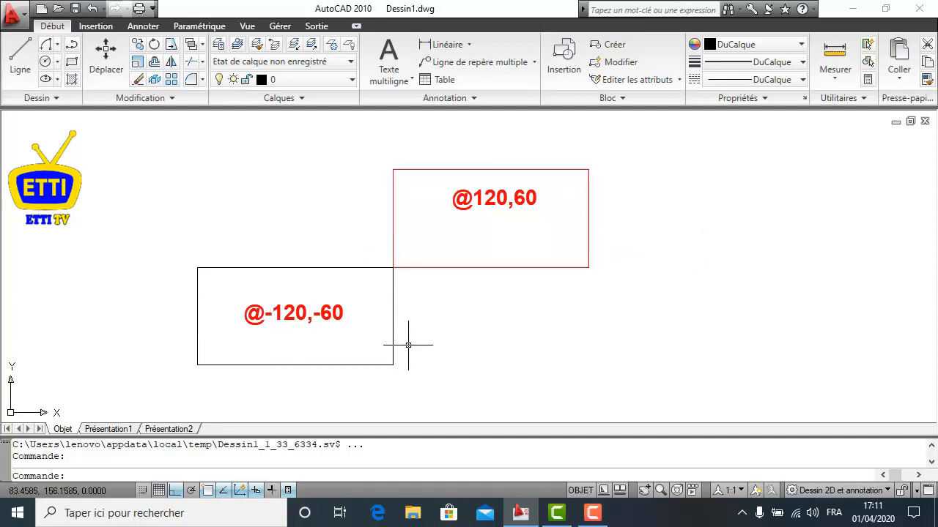
click(630, 164)
click(307, 336)
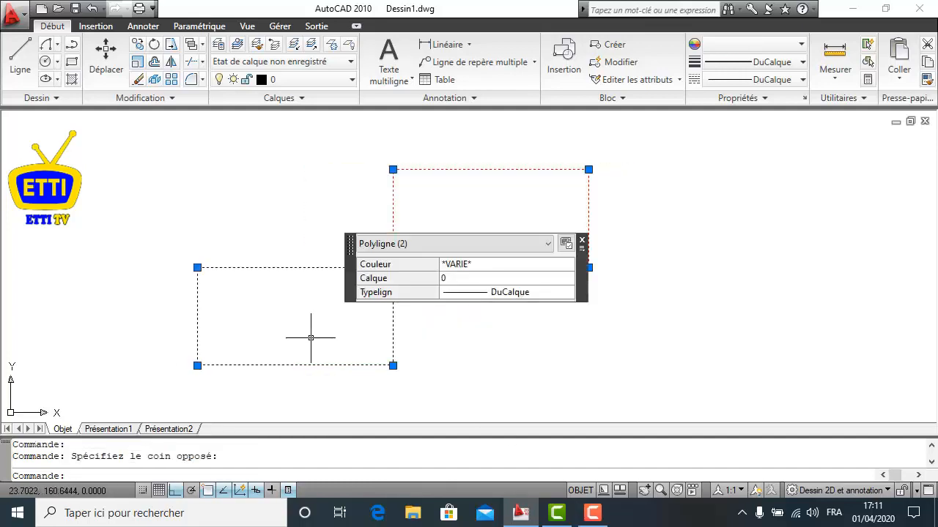
key(Delete)
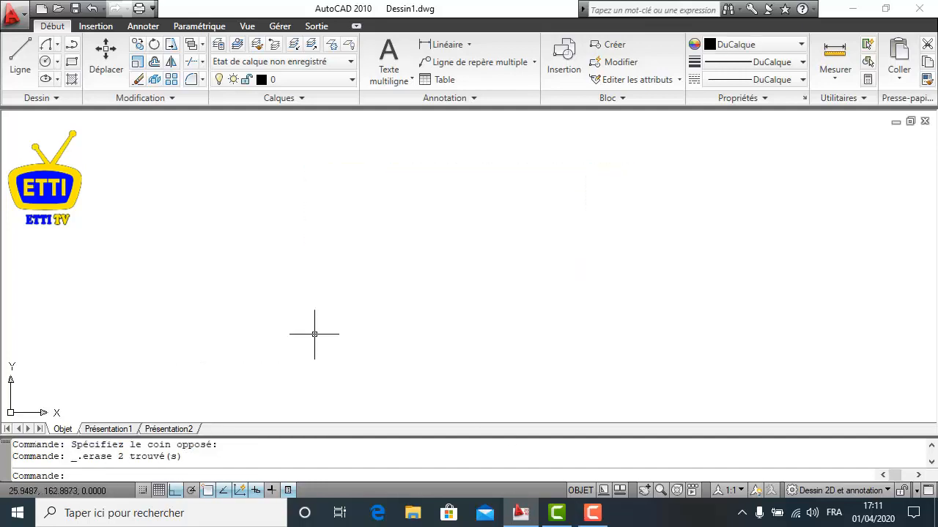
Step: Draw a rectangle from a free upper-left corner down to the right, entering only 140 for its diagonal
click(74, 63)
click(196, 195)
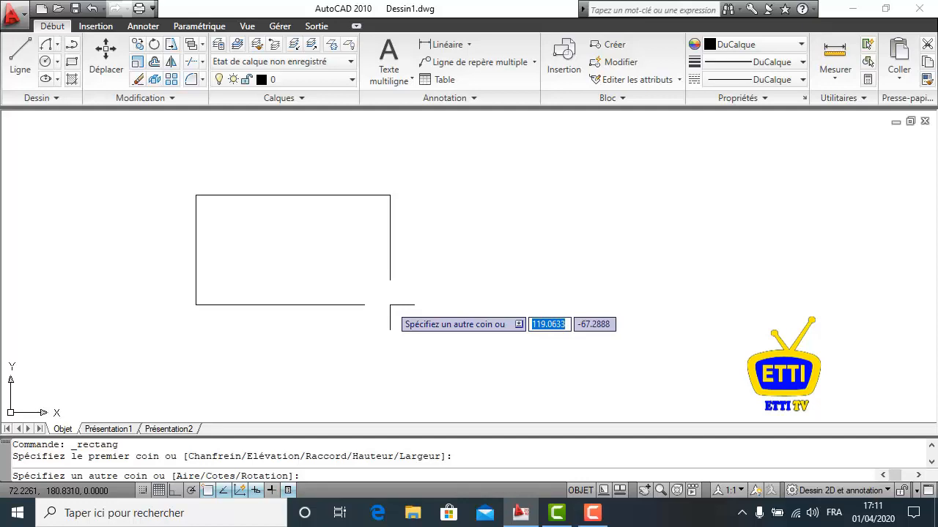
text(14)
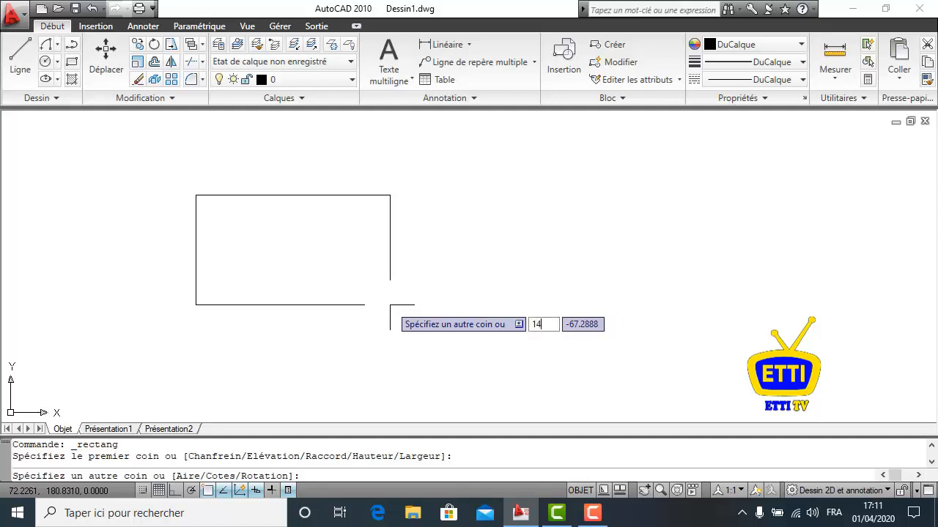
text(0)
key(Return)
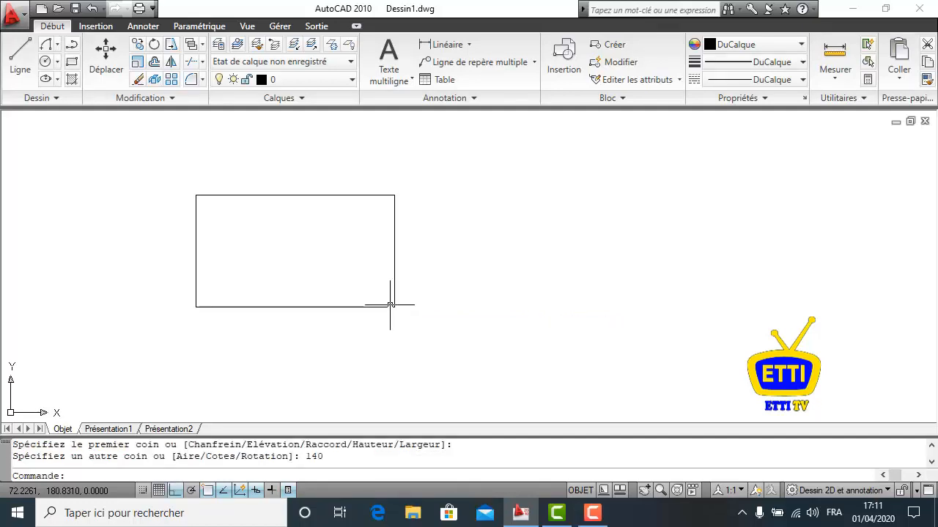
Step: Check the rectangle's diagonal with the Distance measurement from its upper-left to its lower-right corner
click(839, 67)
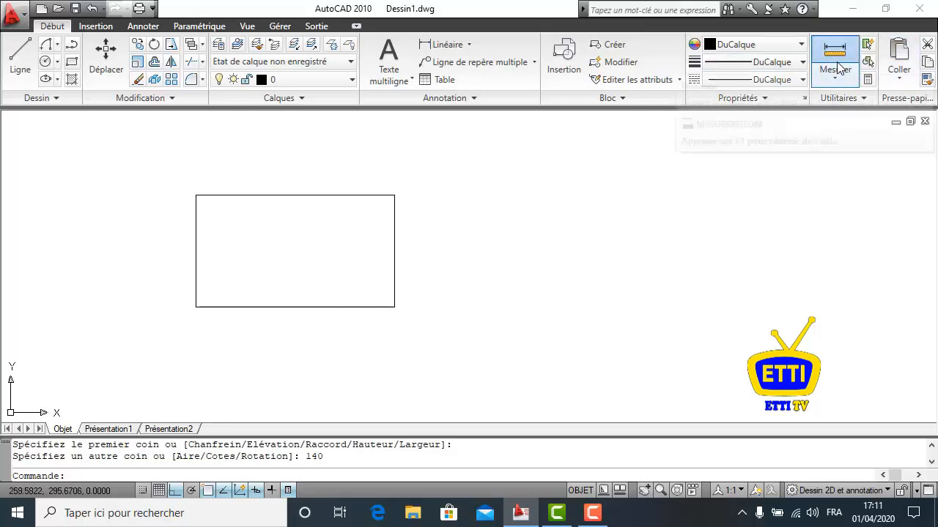
click(837, 78)
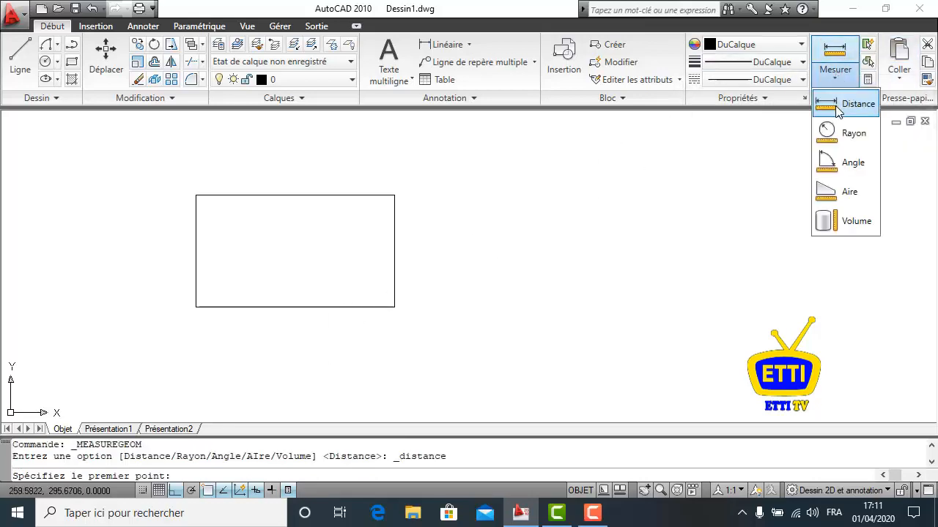
click(857, 103)
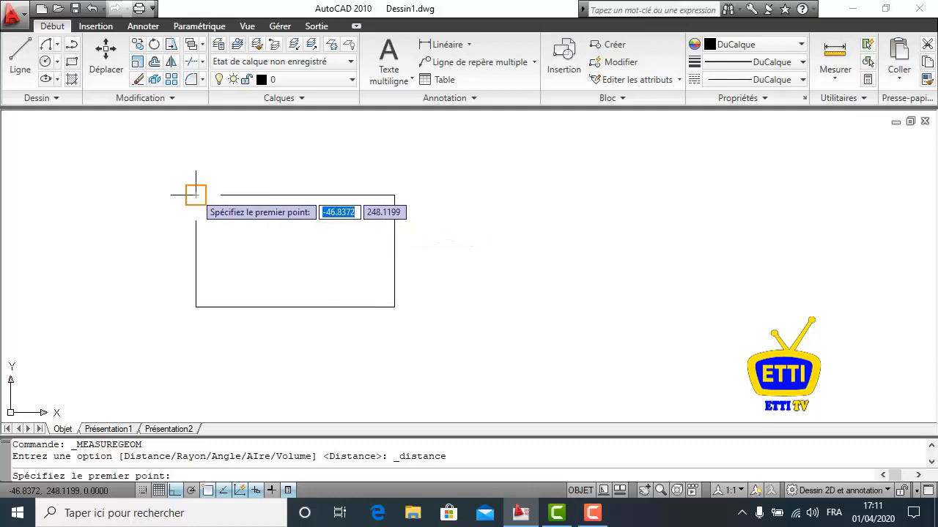
click(195, 195)
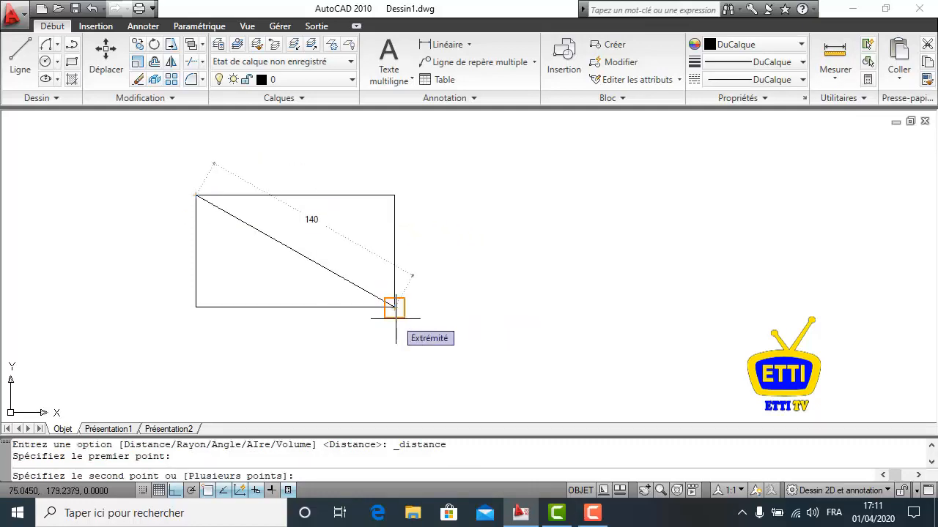
key(Escape)
Step: Draw a second rectangle to the right of the first, entering only 200 for its diagonal
click(72, 62)
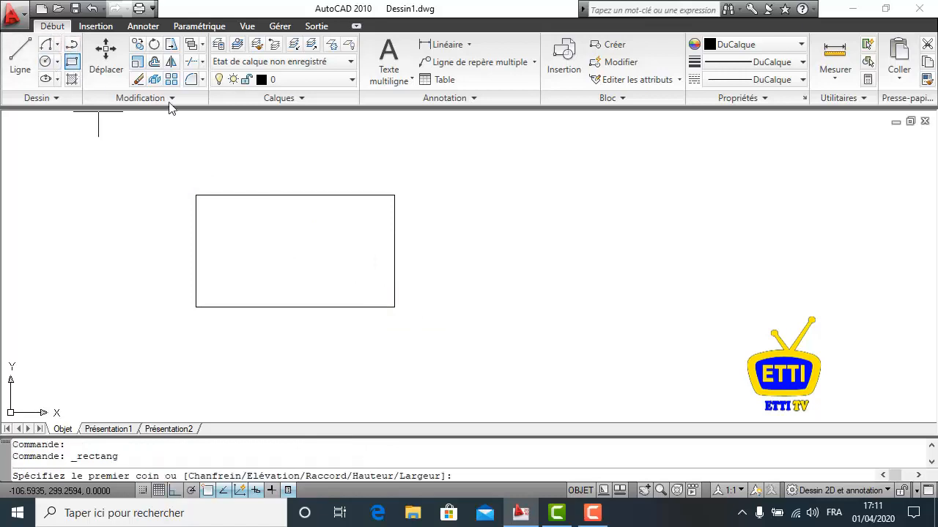
click(463, 188)
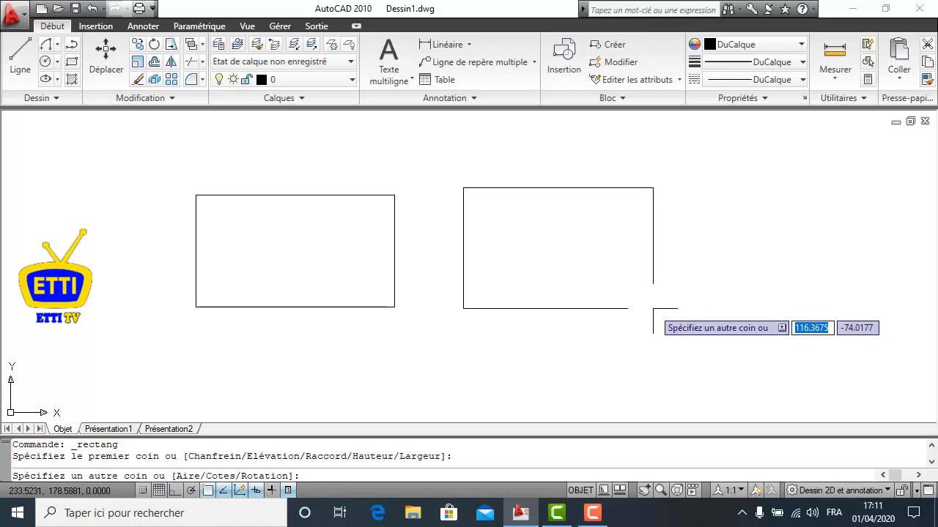
text(200)
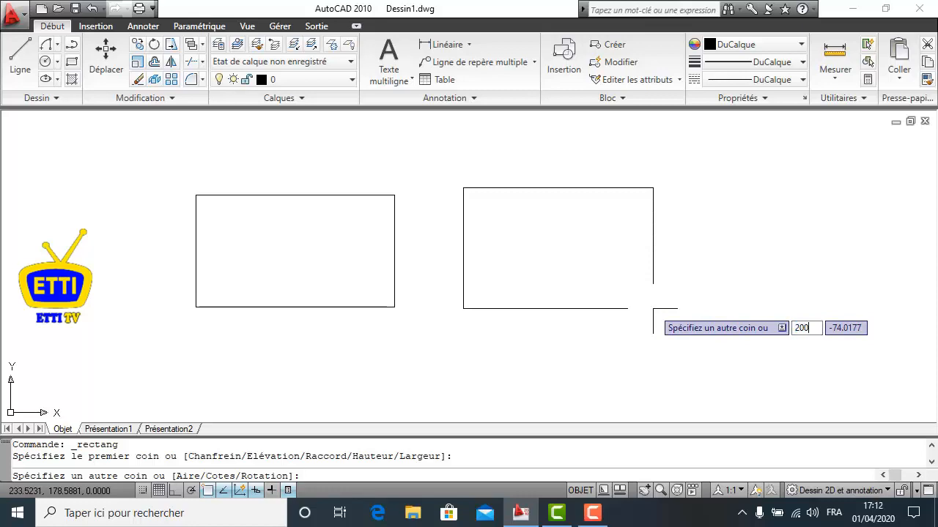
key(Return)
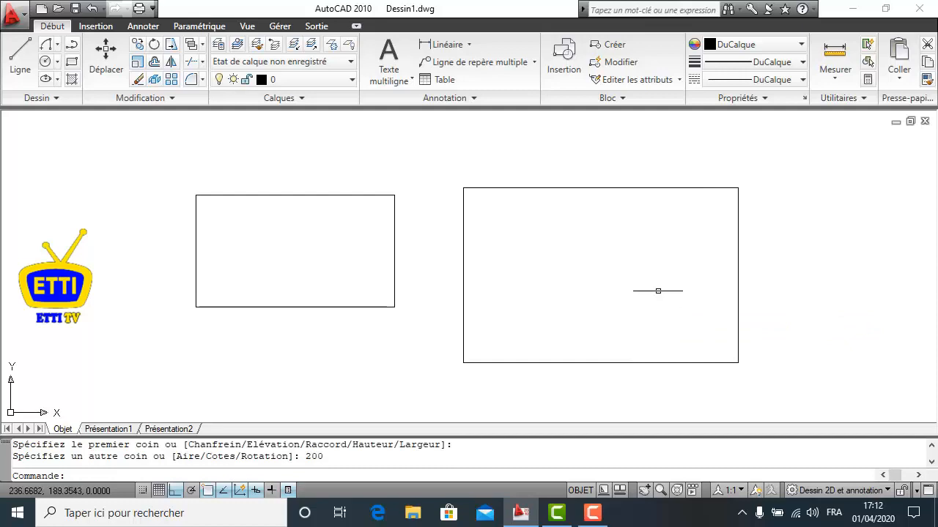
Step: Measure the distance from the upper-left to the lower-right corner of the larger rectangle and end the measurement
click(837, 78)
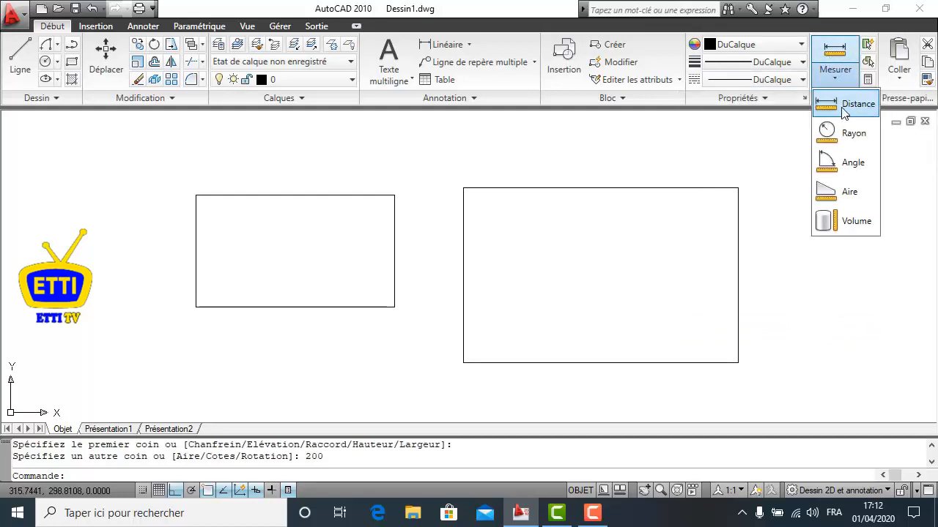
click(843, 106)
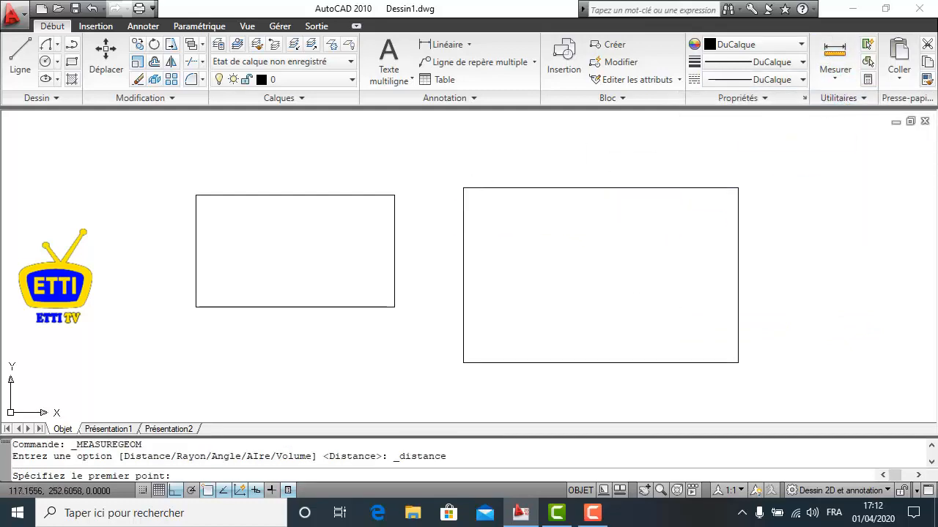
click(463, 189)
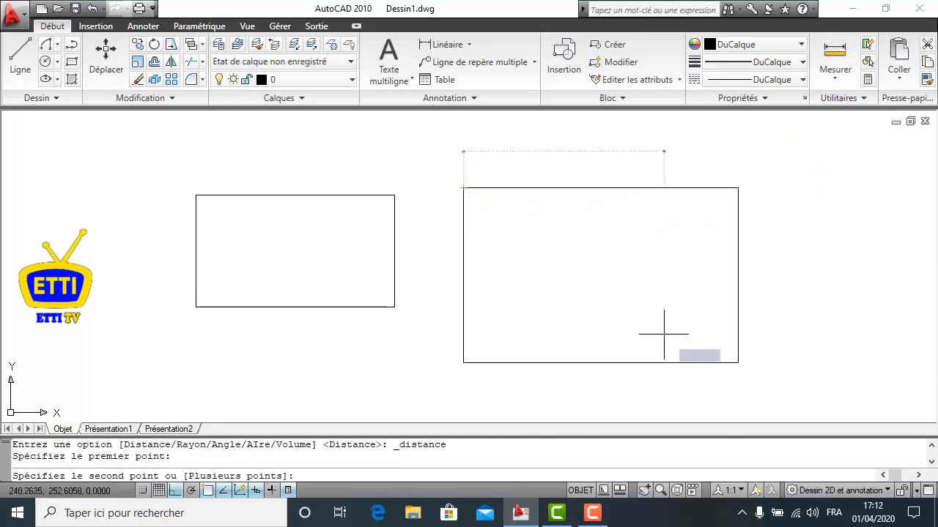
click(738, 362)
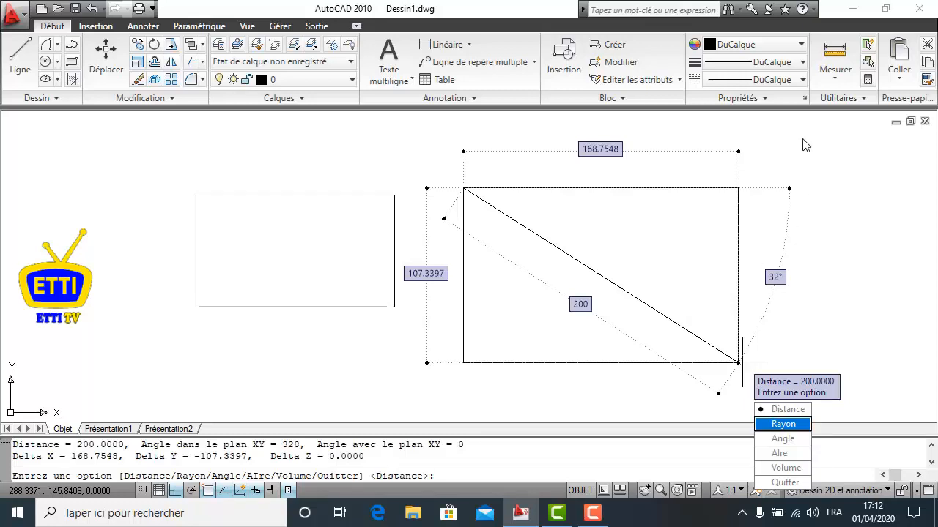
key(Escape)
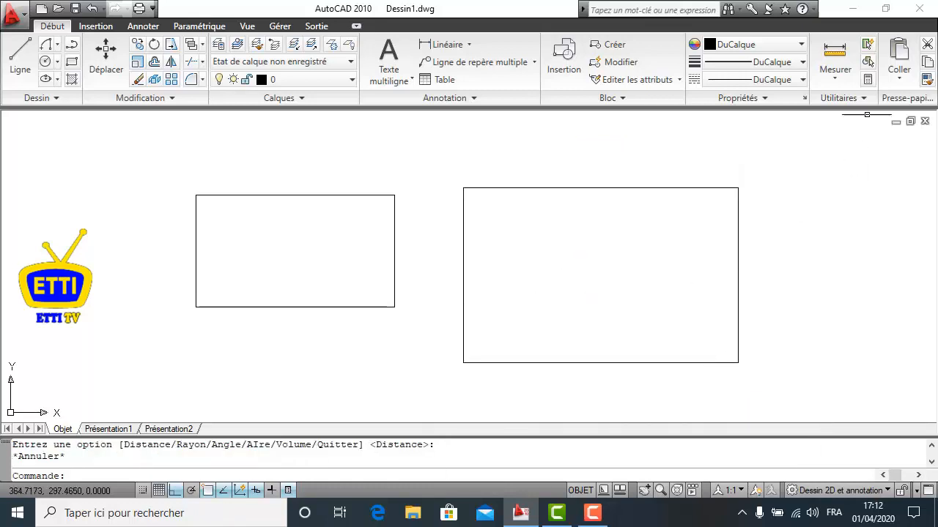
Step: Erase both rectangles from the drawing
click(828, 119)
click(295, 350)
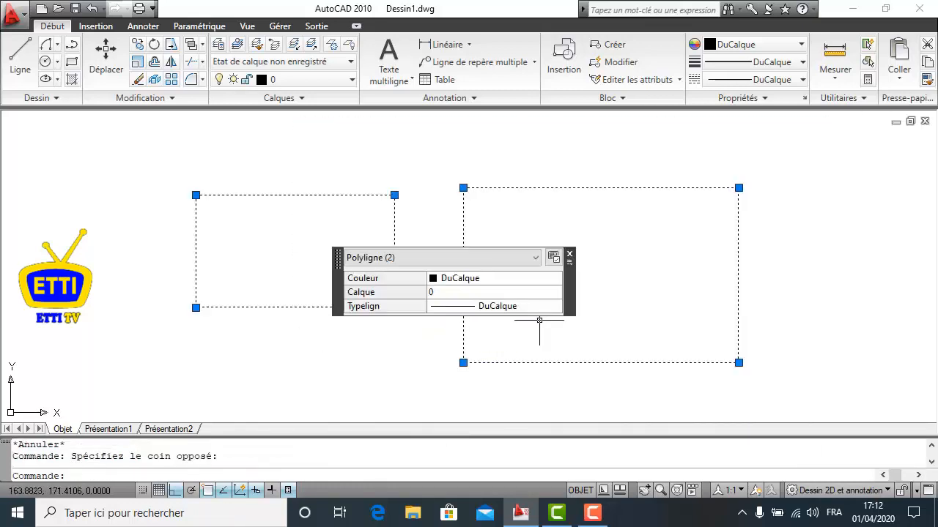
key(Delete)
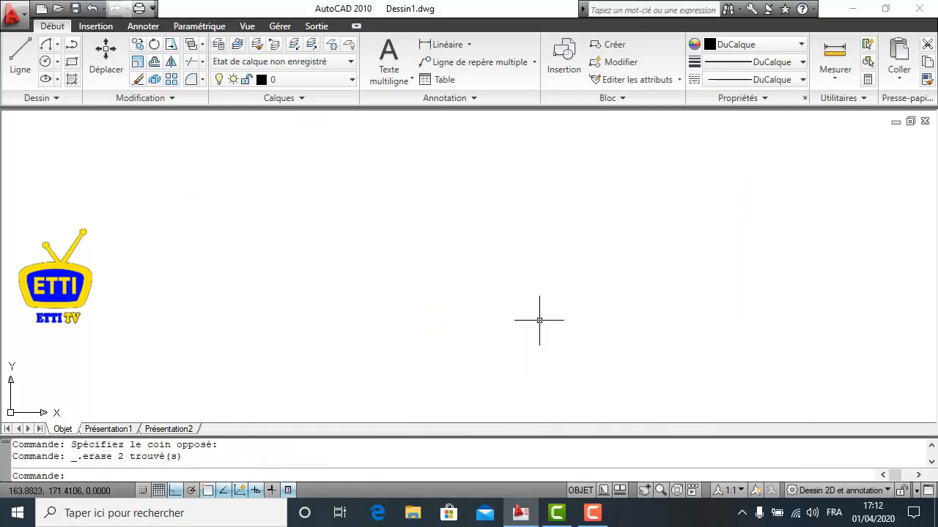
Step: Draw a circle with a radius of 50 around a free centre point slightly left of the drawing area's middle
click(47, 61)
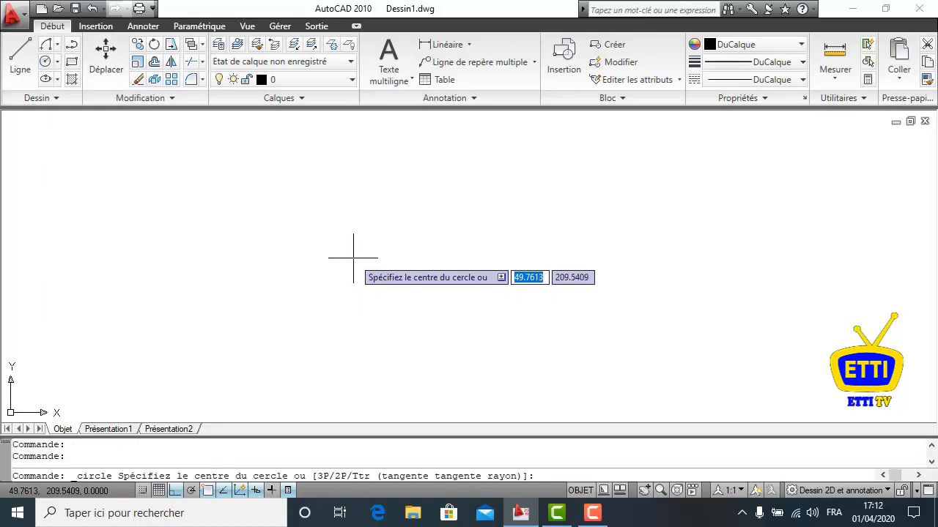
click(353, 258)
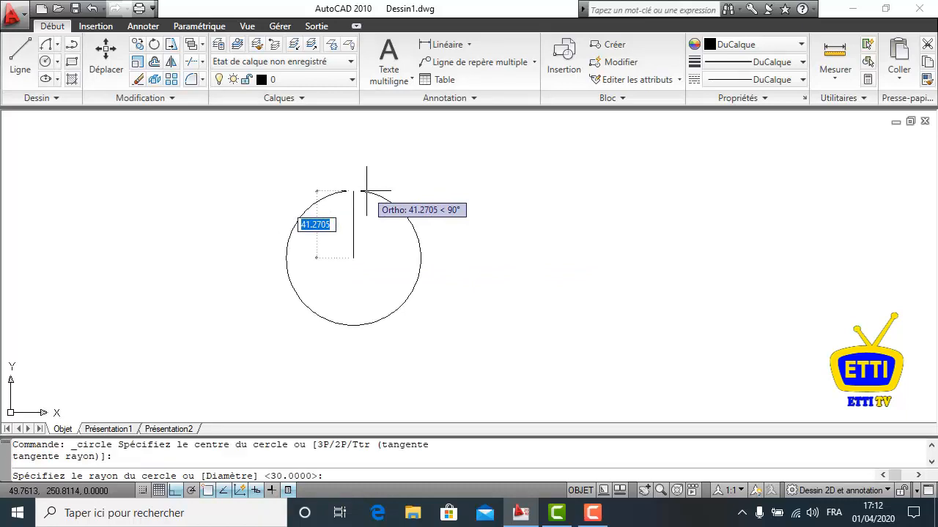
text(5)
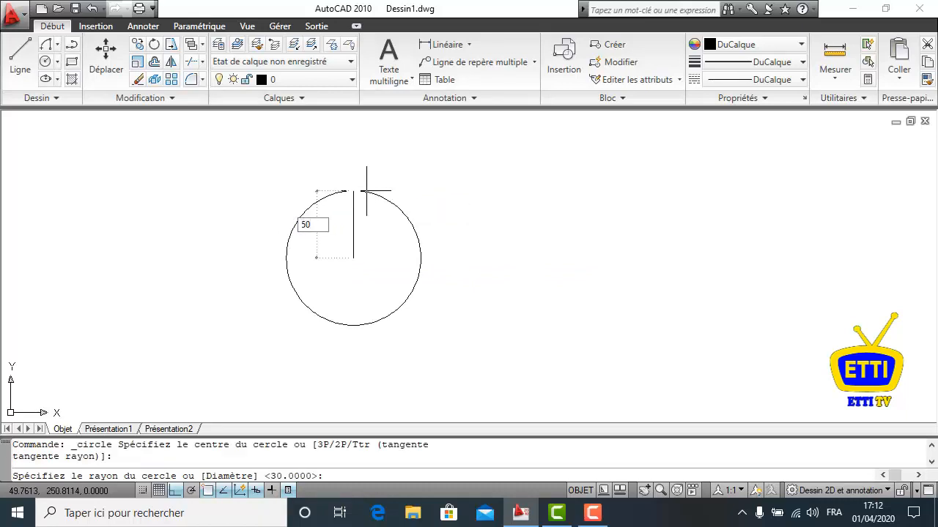
text(0)
key(Return)
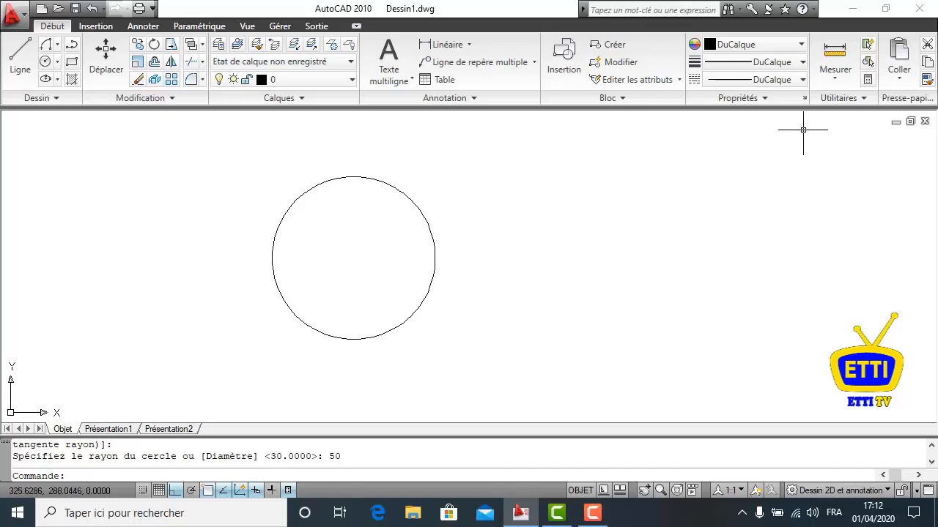
Step: Check the circle with the Radius measurement and end the measuring command
click(840, 76)
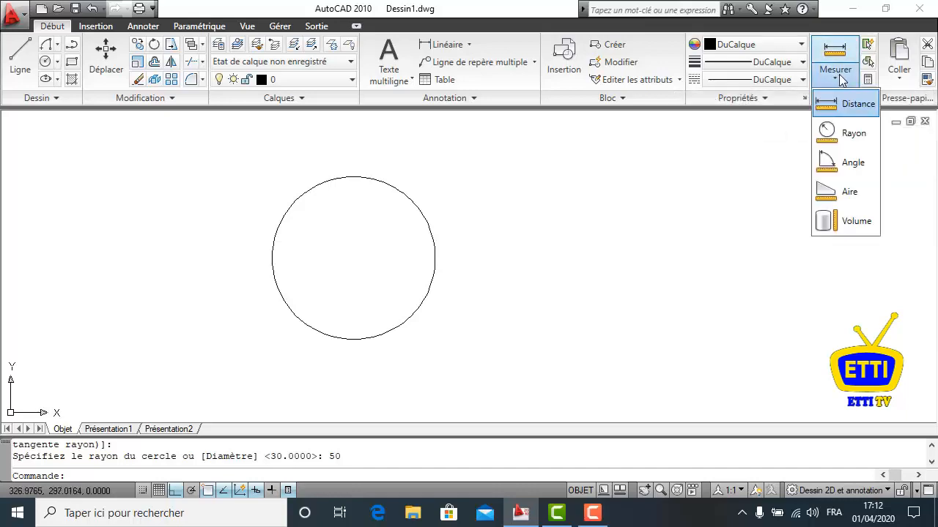
click(852, 133)
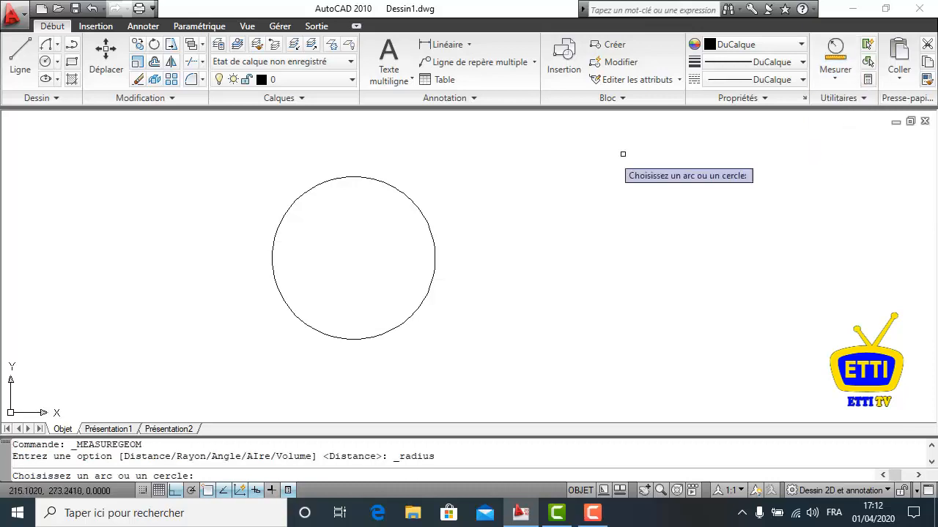
click(399, 192)
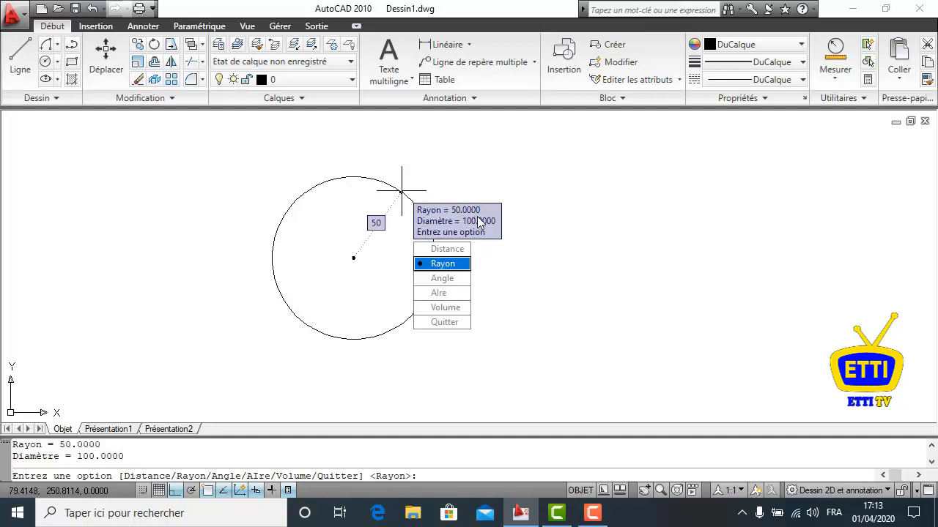
key(Escape)
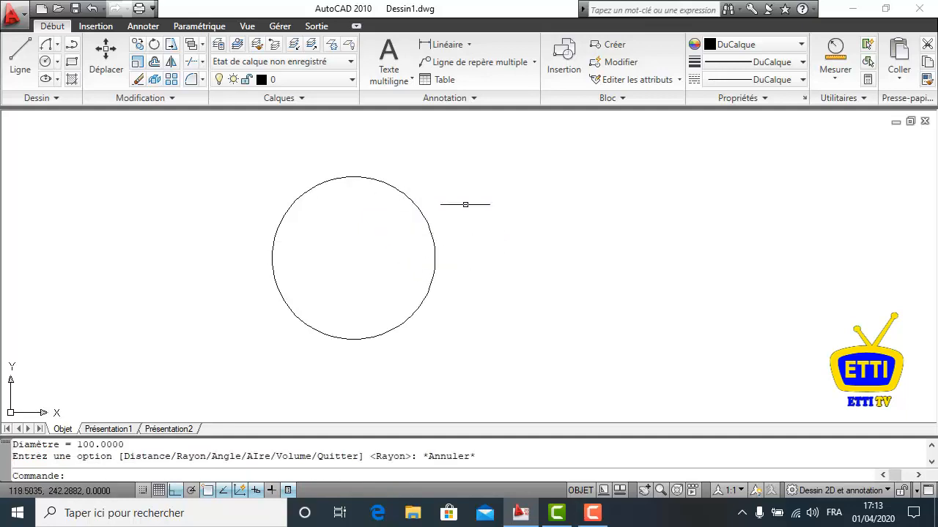
Step: Erase the circle from the drawing
click(465, 194)
click(375, 251)
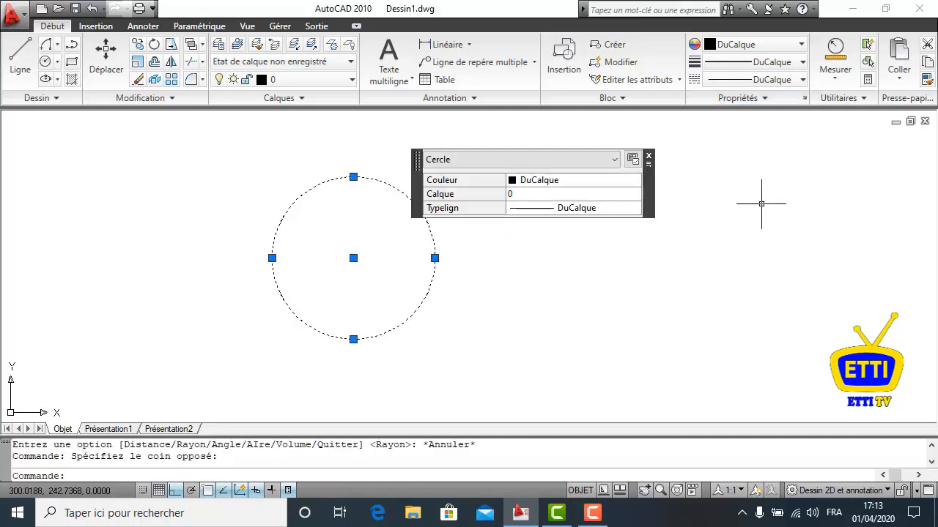
key(Delete)
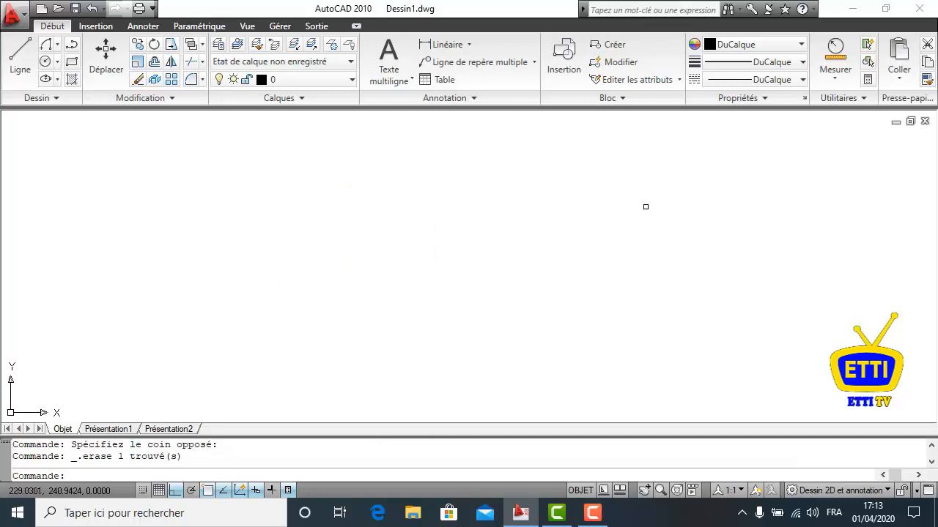